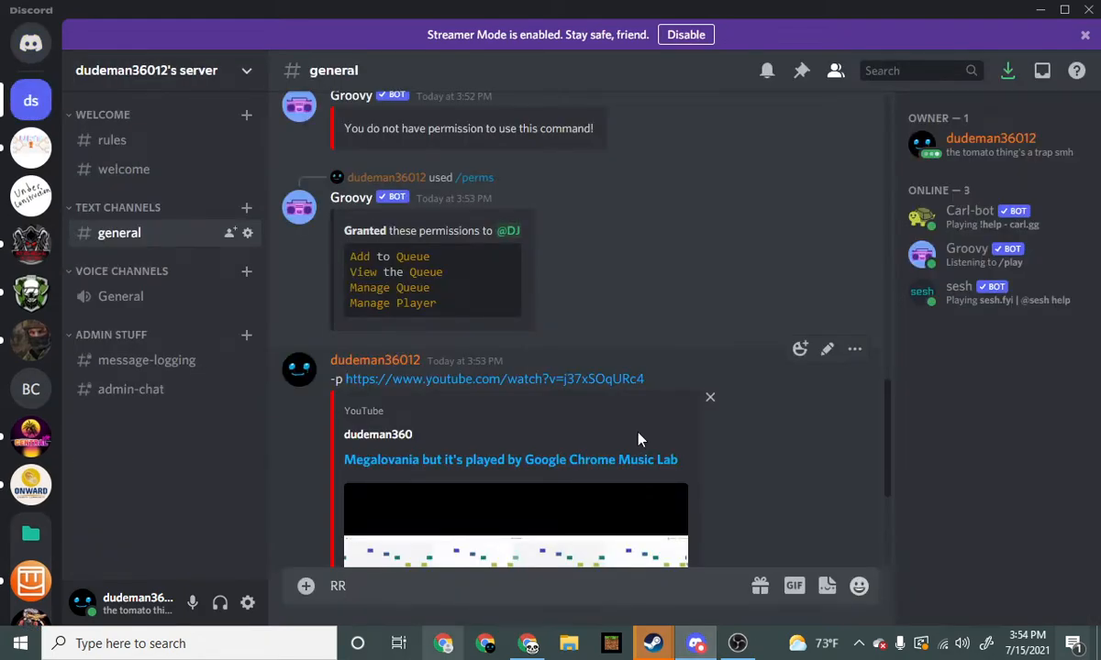
# Step: Clear the unsent draft text from the general channel's message field
pyautogui.scroll(-3, 605, 376)
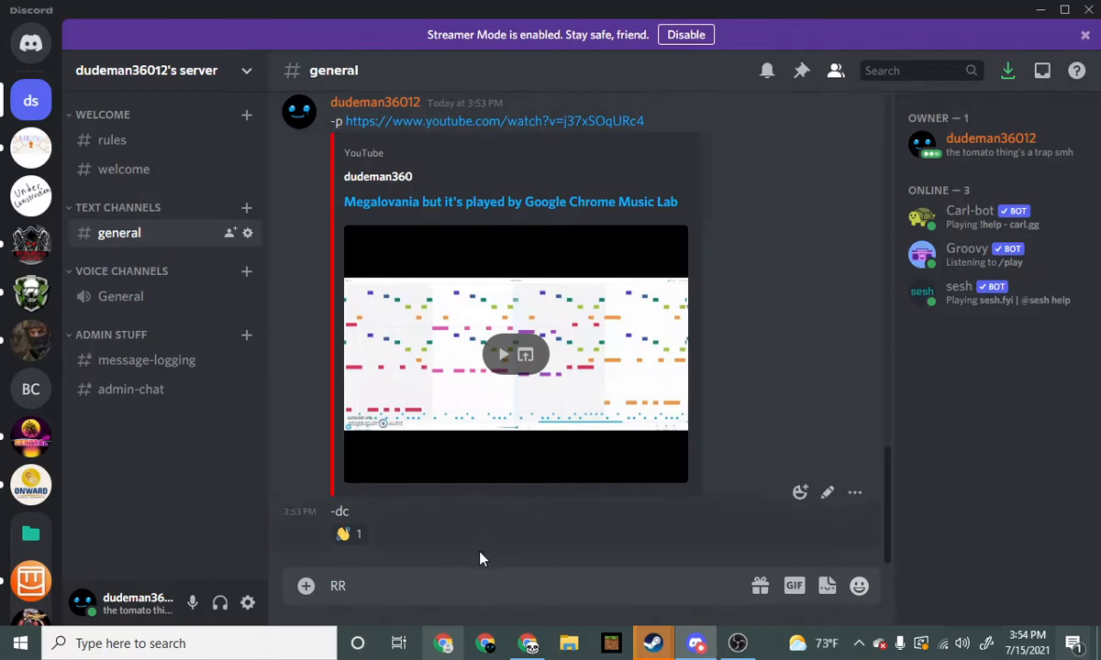
pyautogui.moveTo(394, 585); pyautogui.dragTo(289, 581)
pyautogui.press('BackSpace')
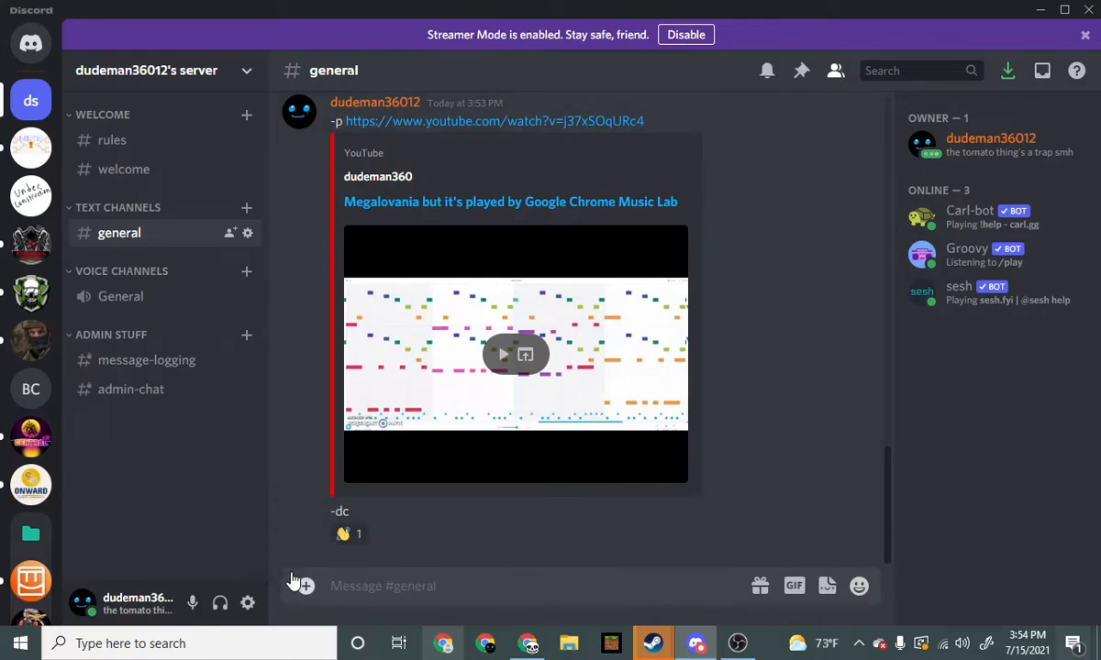
# Step: Post "test" in the message-logging channel, delete that message, and return to the general channel
pyautogui.click(184, 363)
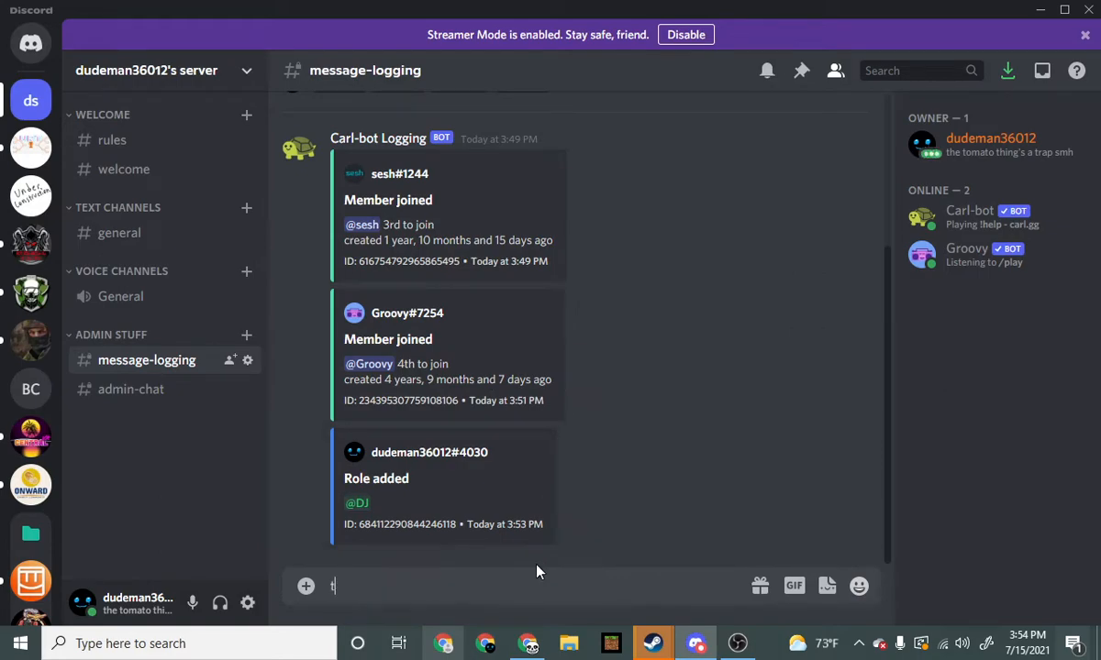
pyautogui.write('test')
pyautogui.press('Return')
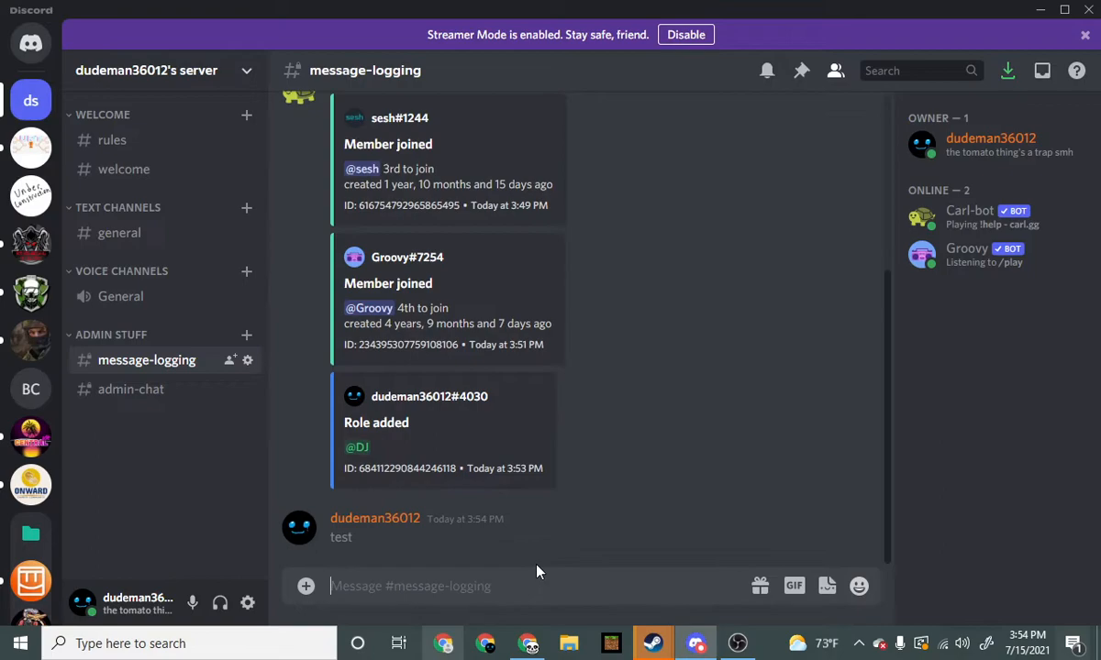
pyautogui.click(850, 510)
pyautogui.click(762, 569)
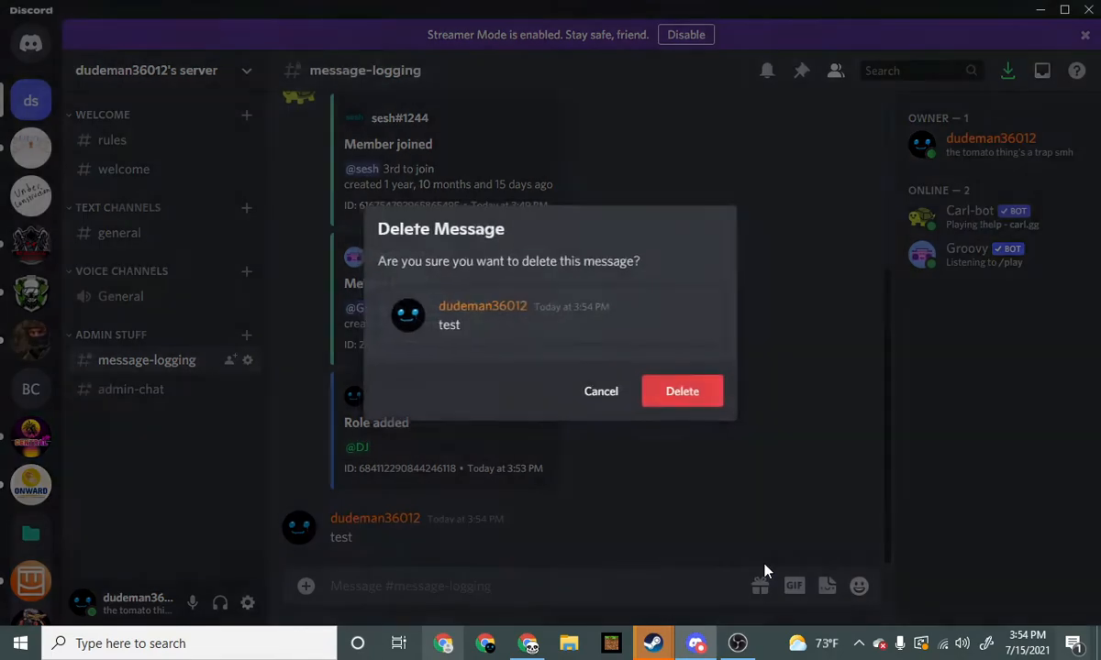
pyautogui.press('Return')
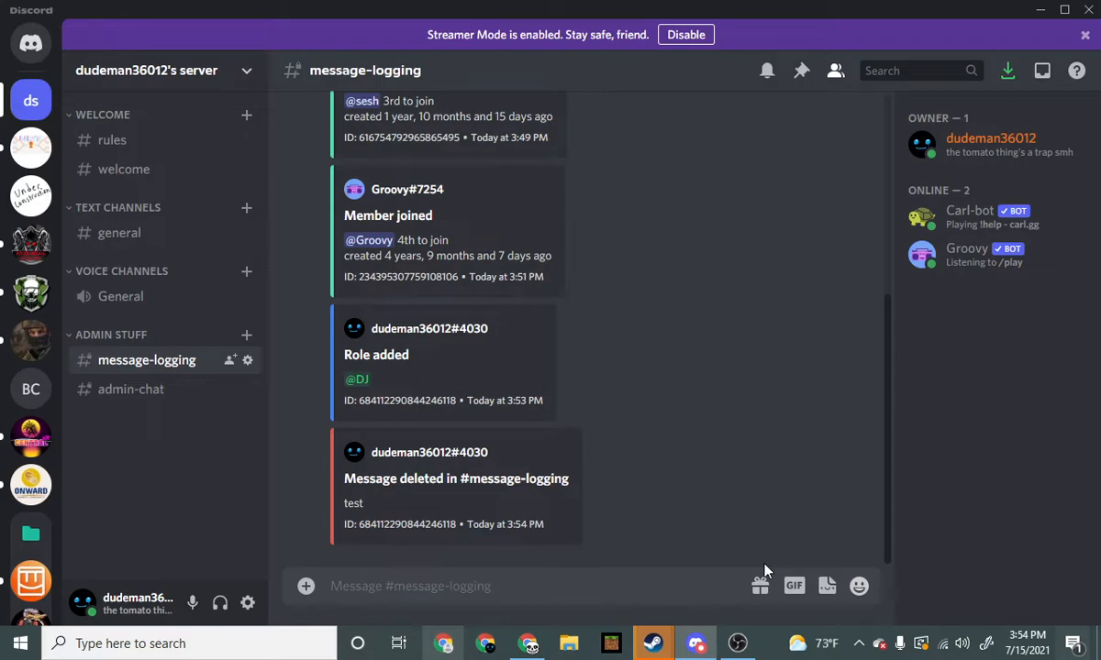
pyautogui.click(165, 236)
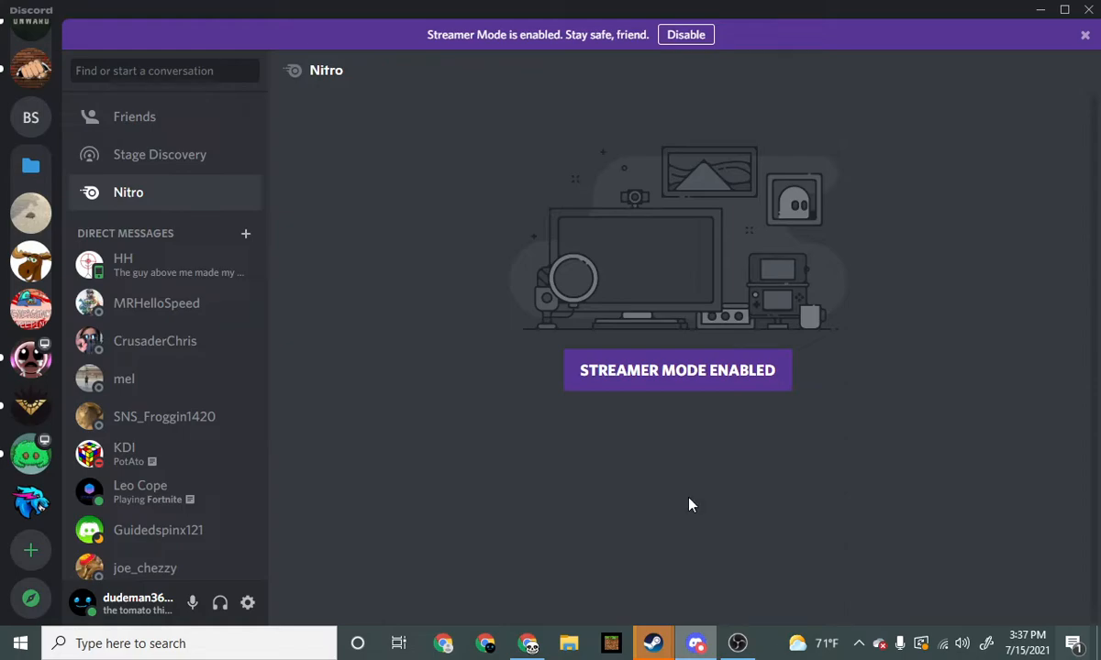
# Step: Create a new server from scratch for me and my friends, keeping the suggested server name
pyautogui.click(31, 550)
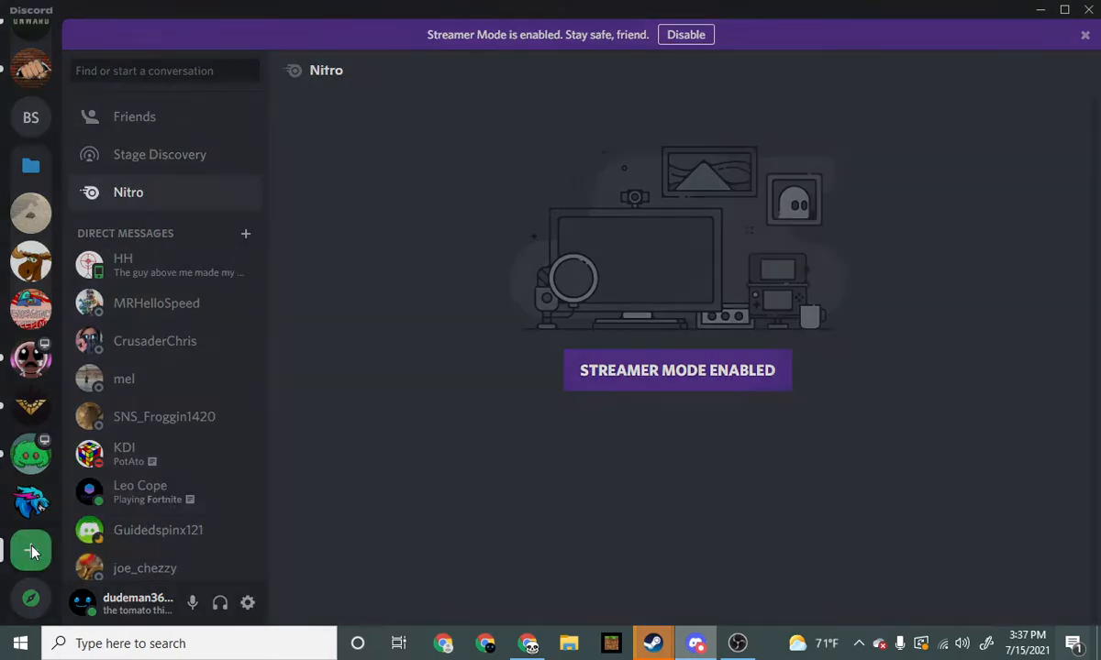
pyautogui.click(510, 210)
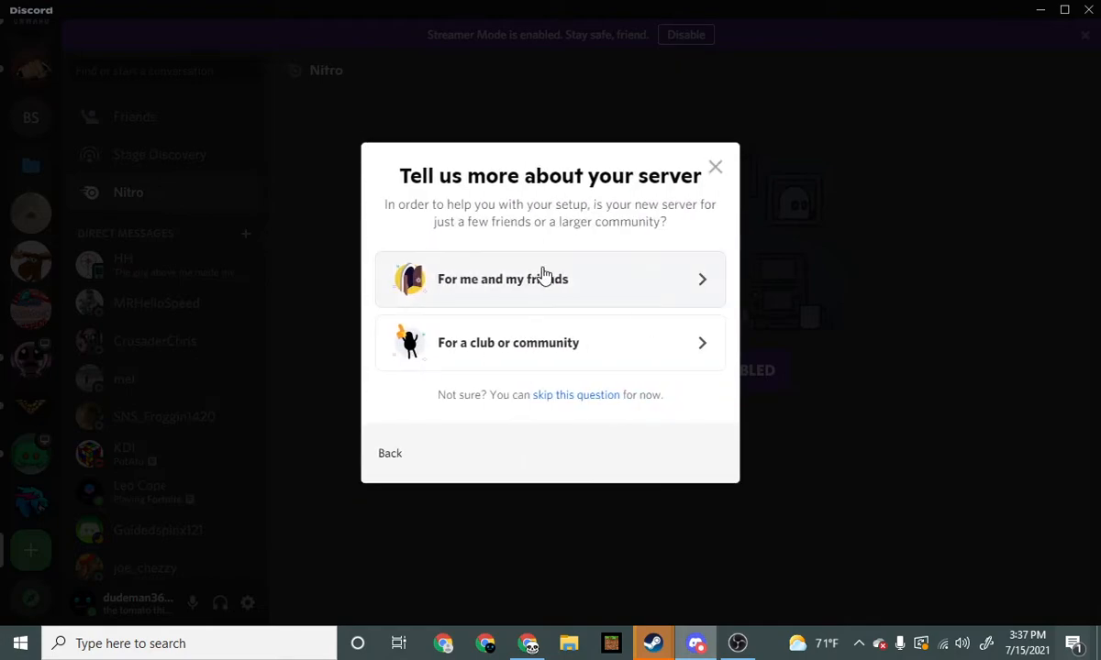
pyautogui.click(575, 289)
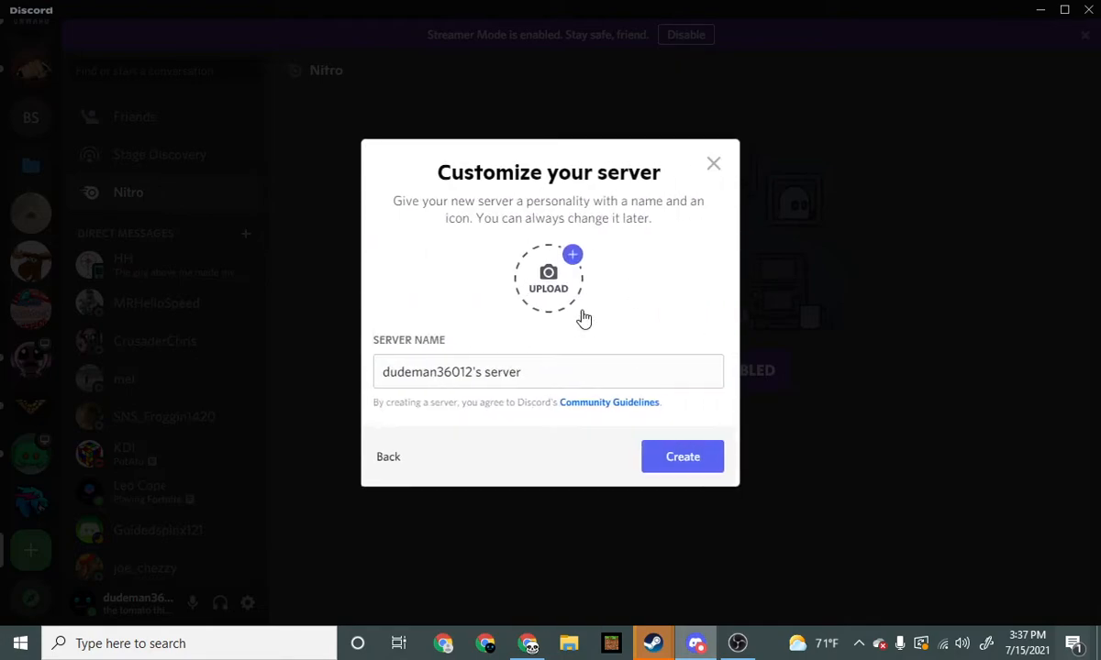
pyautogui.click(707, 456)
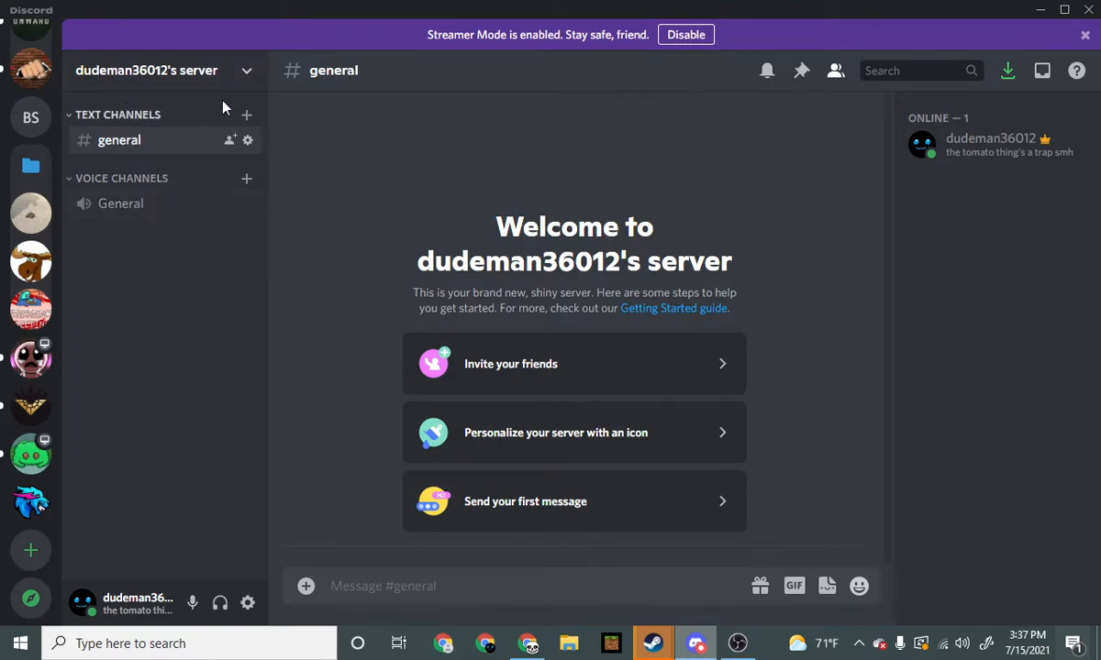
# Step: Create a new role named Owner in the new server's settings
pyautogui.click(244, 75)
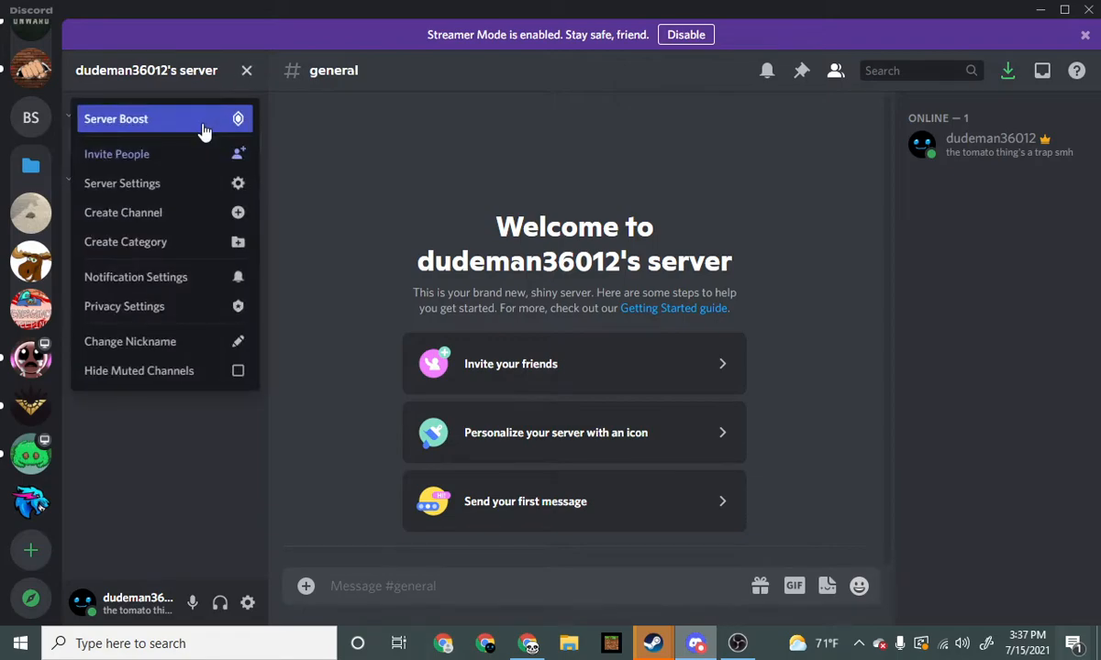
pyautogui.click(204, 178)
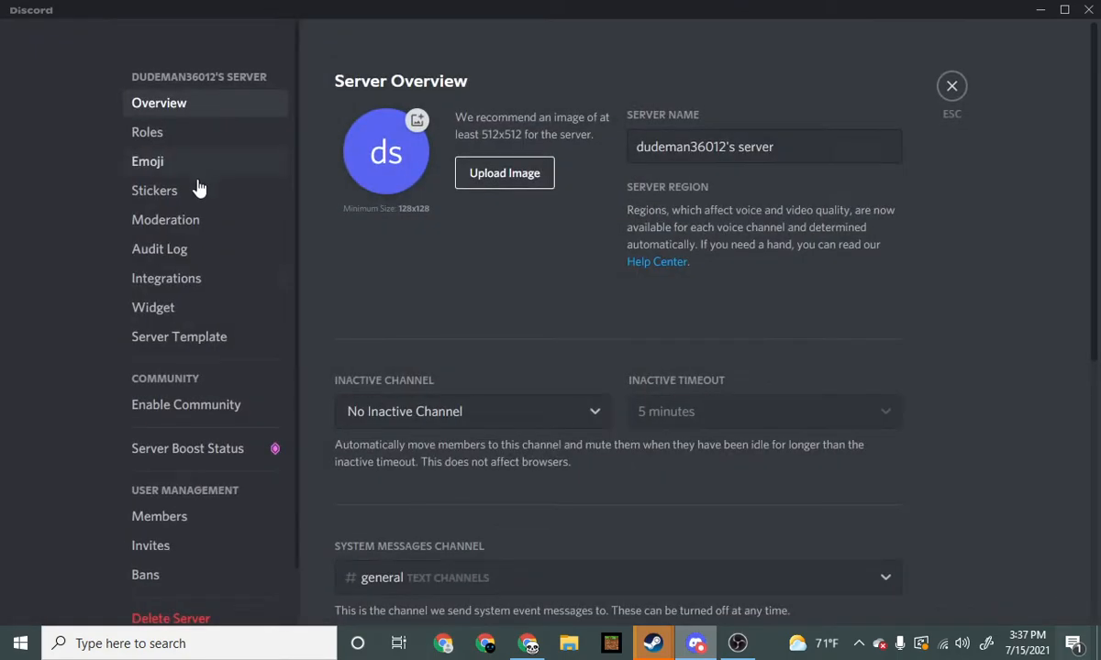
pyautogui.scroll(-2, 172, 427)
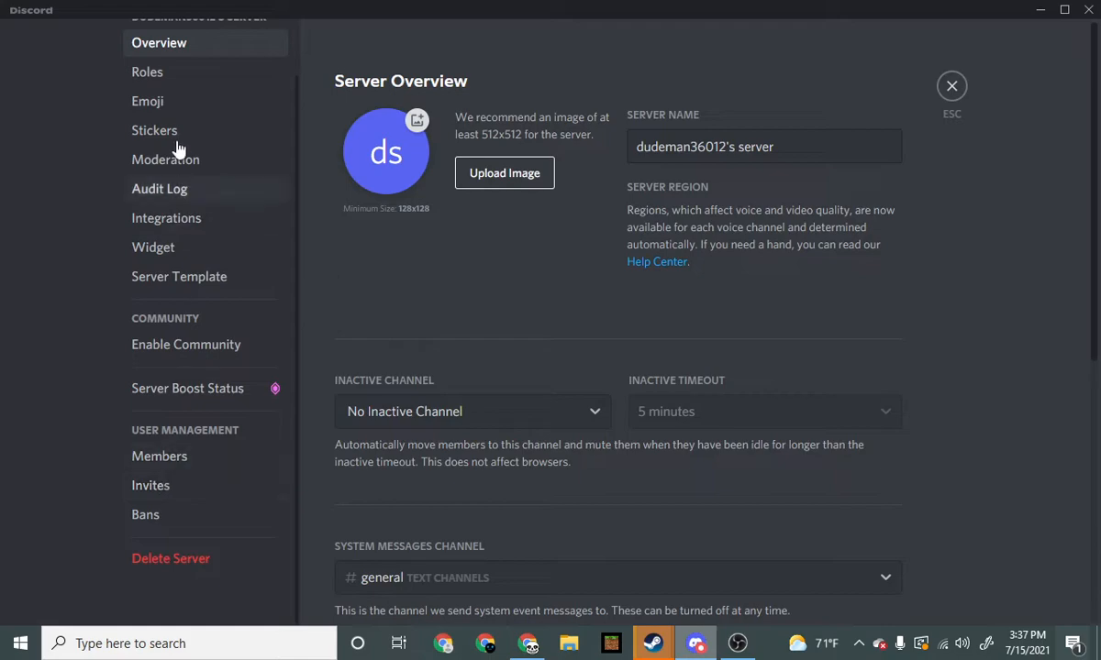
pyautogui.click(181, 79)
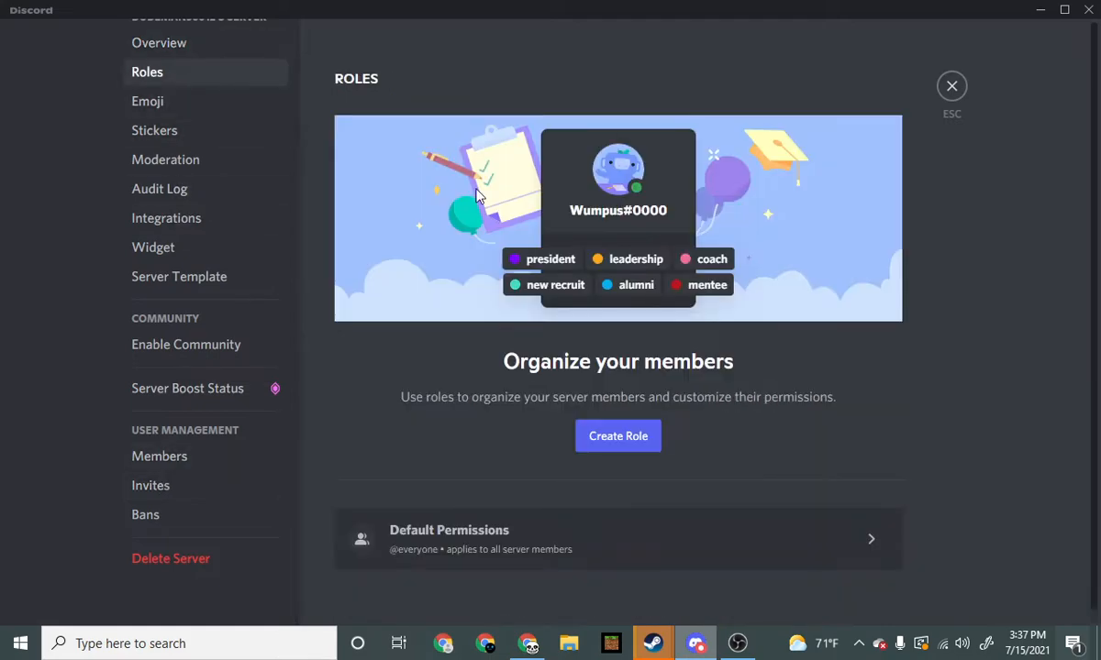
pyautogui.click(623, 437)
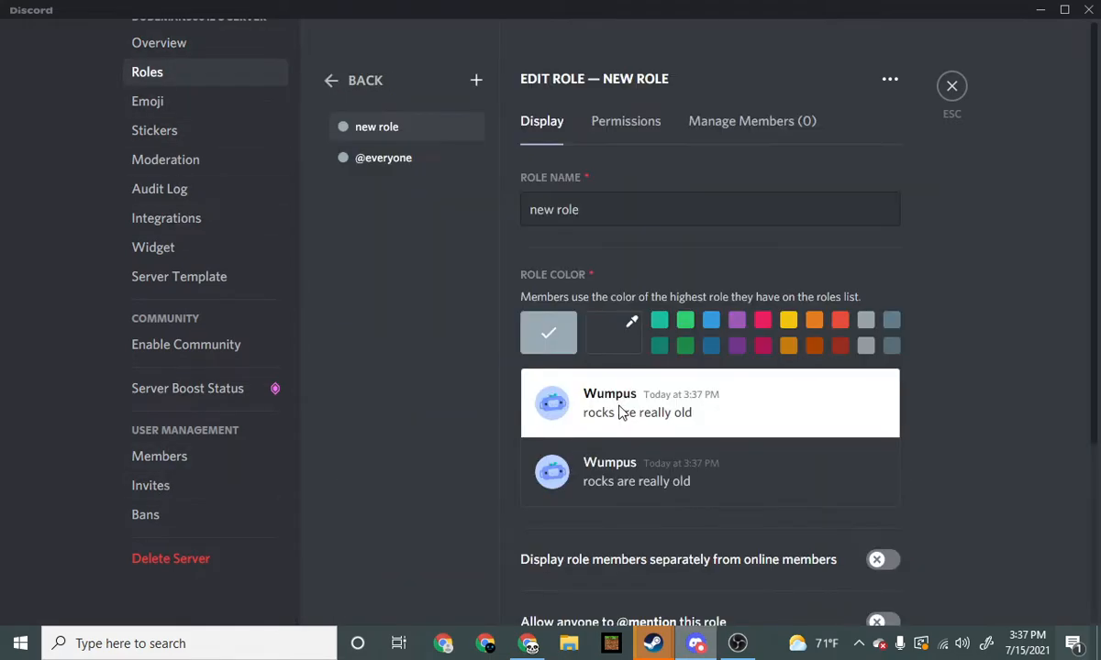
pyautogui.write('ONwe')
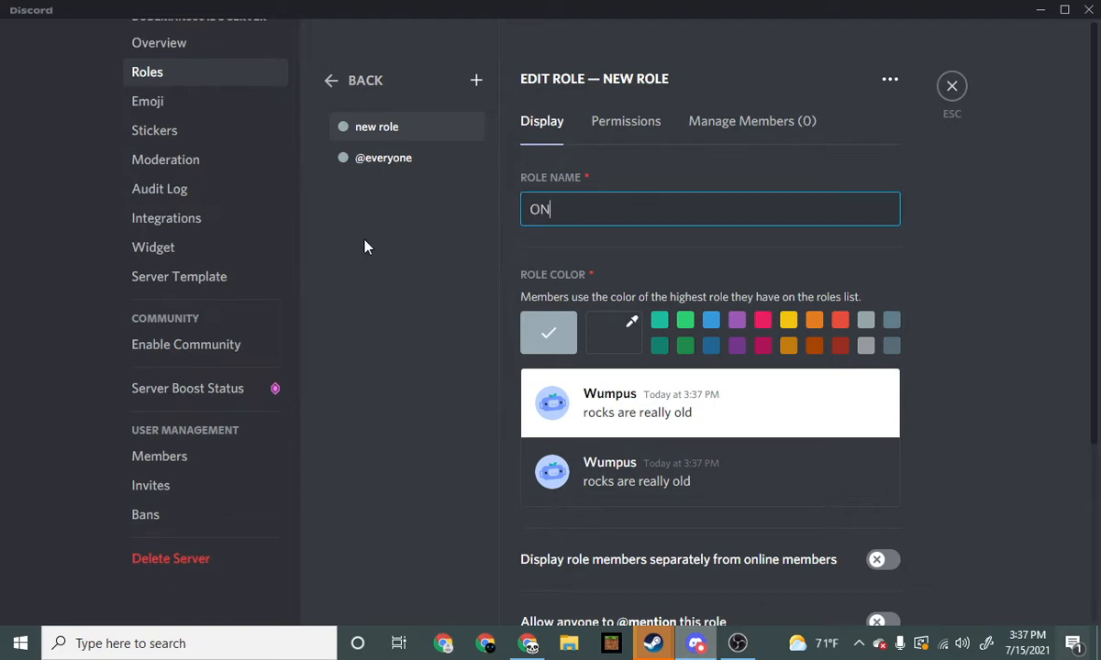
pyautogui.press('BackSpace')
pyautogui.press('BackSpace')
pyautogui.press('BackSpace')
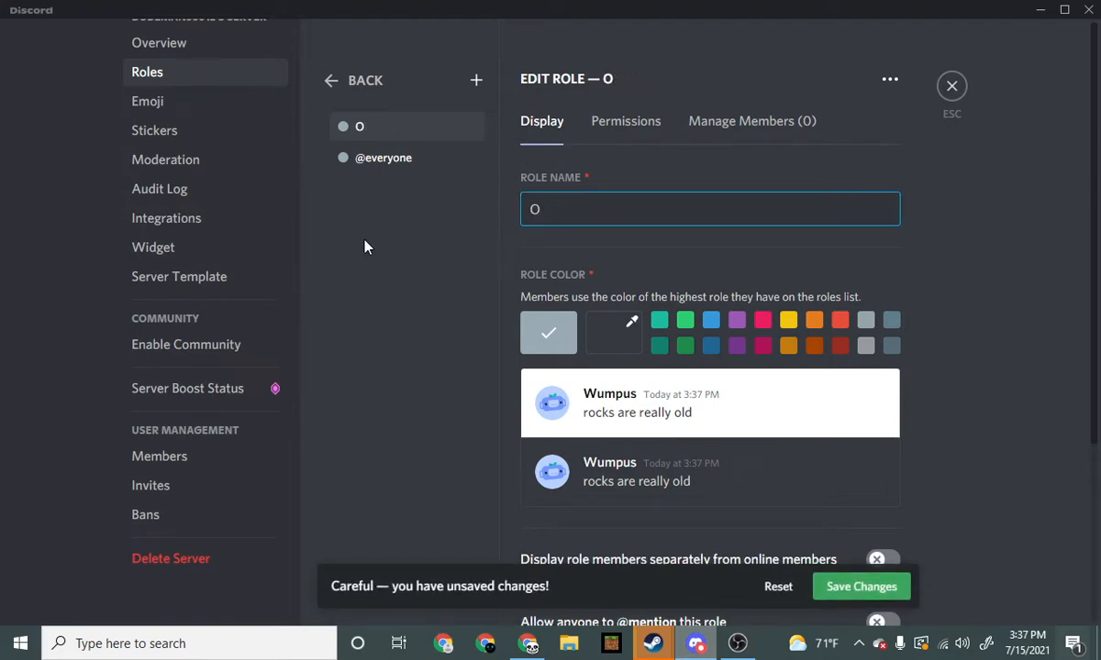
pyautogui.write('wner')
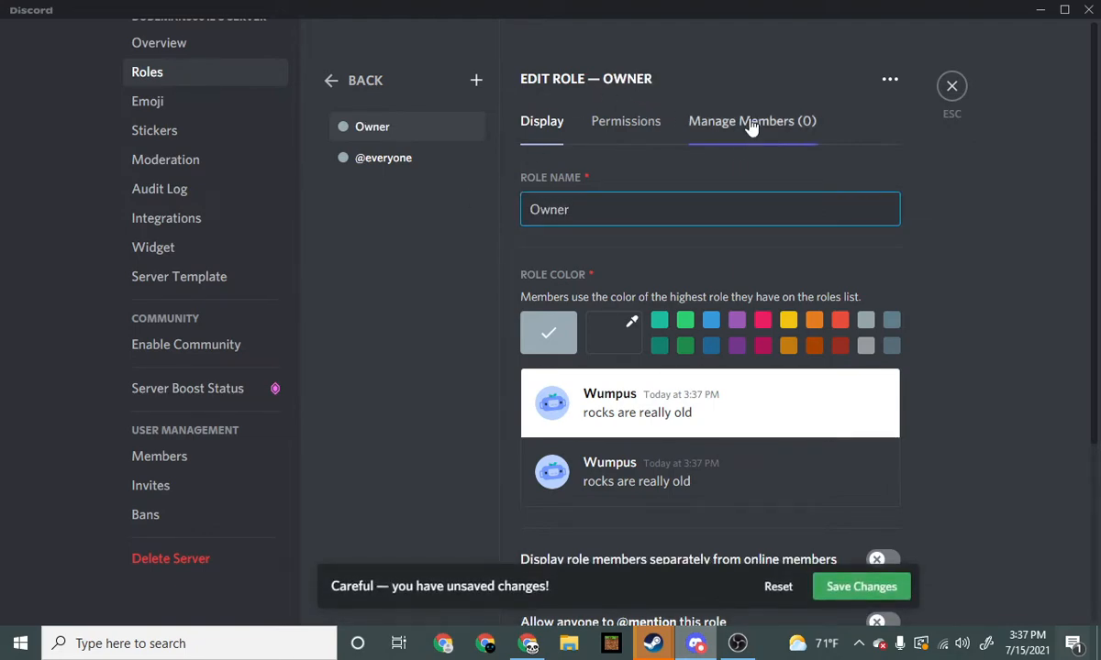
# Step: Grant the Owner role the Administrator permission and save the changes
pyautogui.click(630, 130)
pyautogui.scroll(-2, 660, 197)
pyautogui.scroll(-15, 660, 199)
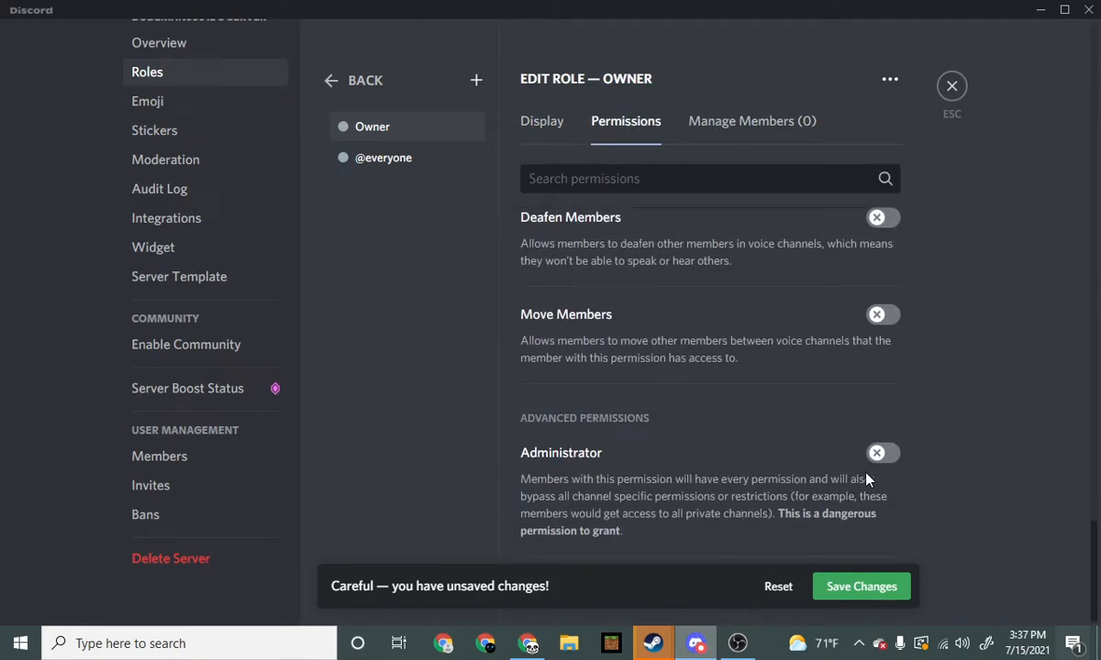
pyautogui.click(882, 453)
pyautogui.click(859, 586)
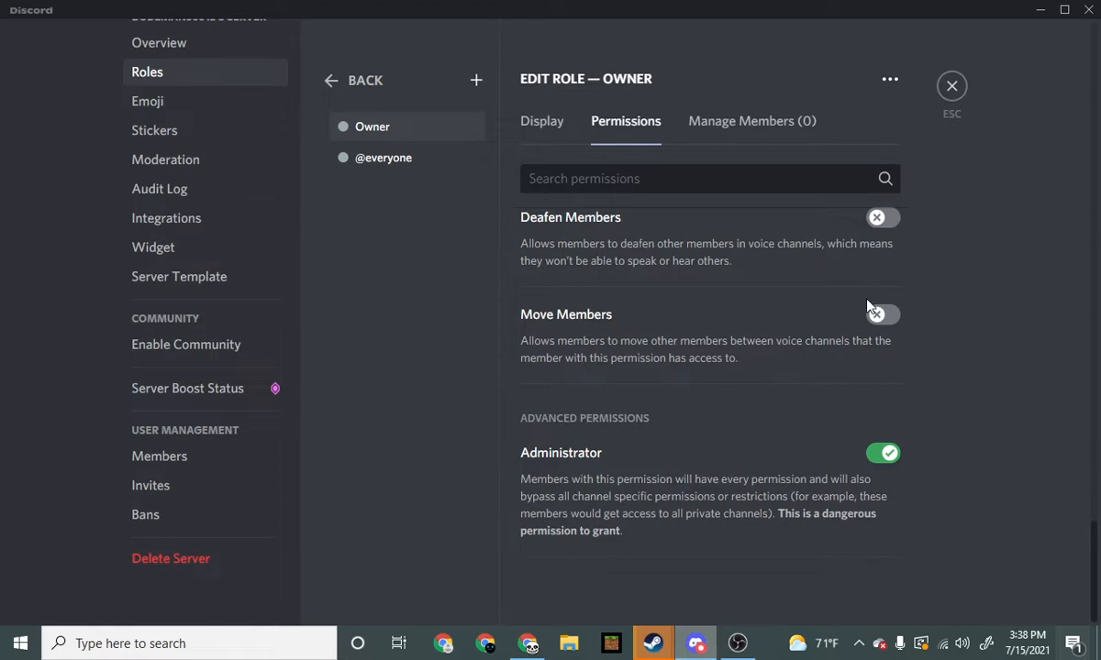
# Step: Add the server owner's own account as a member of the Owner role
pyautogui.click(713, 122)
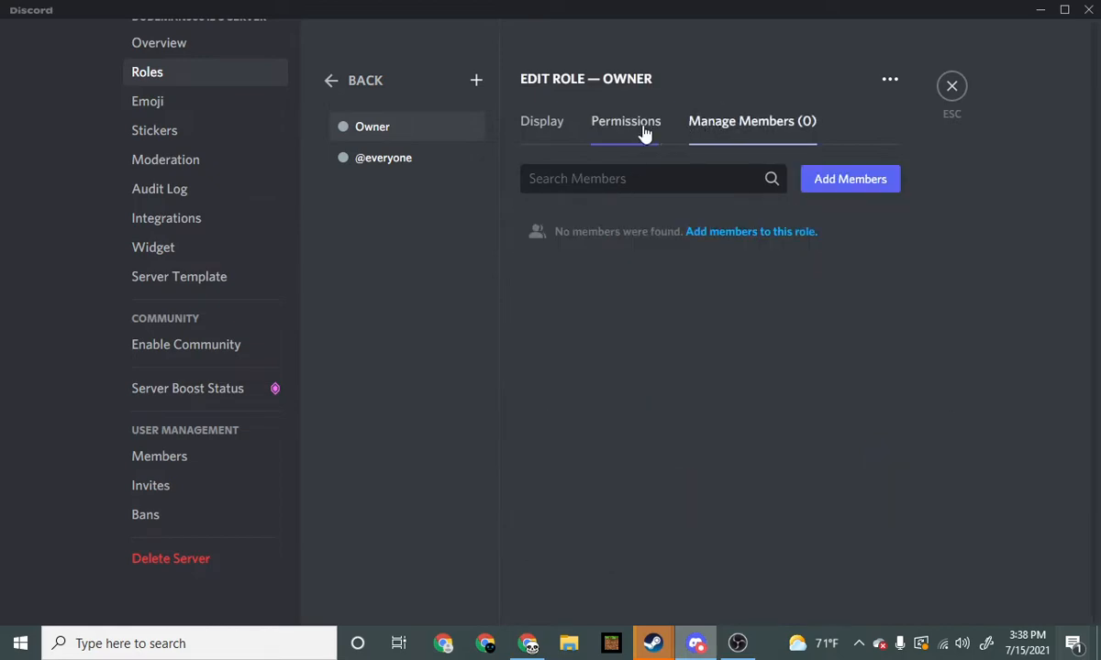
pyautogui.click(817, 184)
pyautogui.click(543, 281)
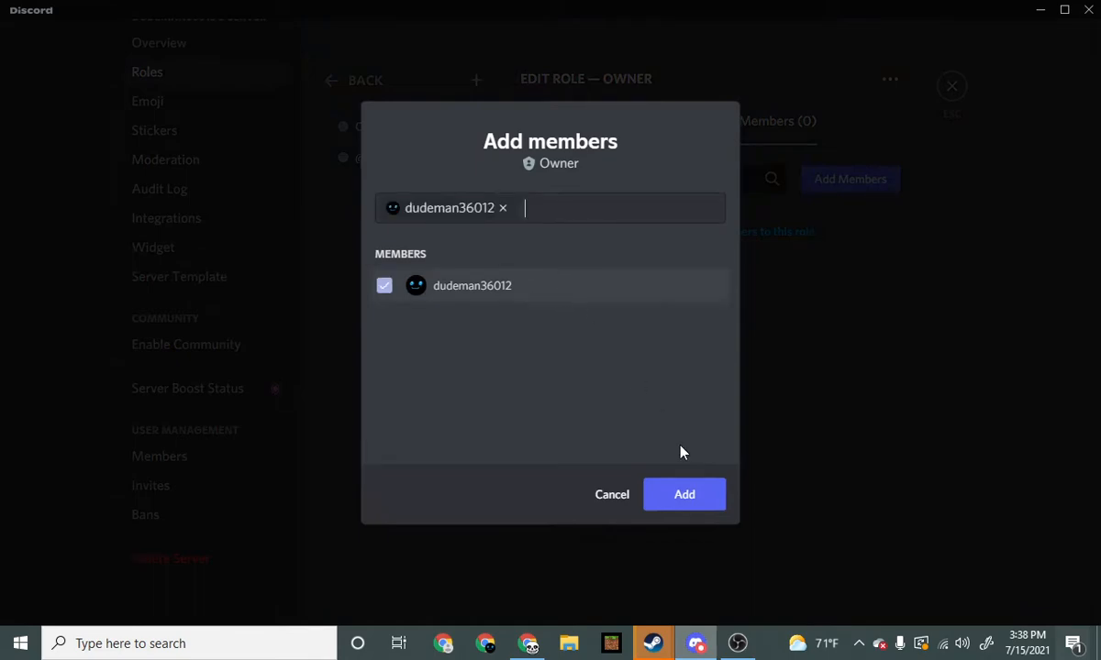
pyautogui.click(690, 508)
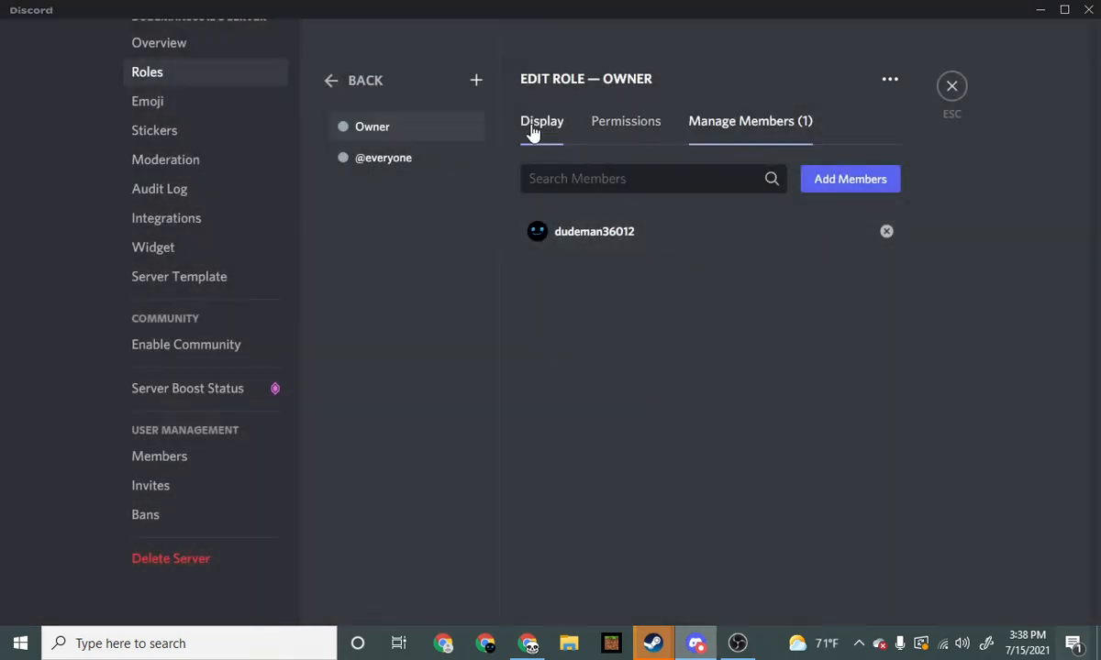
# Step: Set the Owner role's color to orange and save the change
pyautogui.click(534, 128)
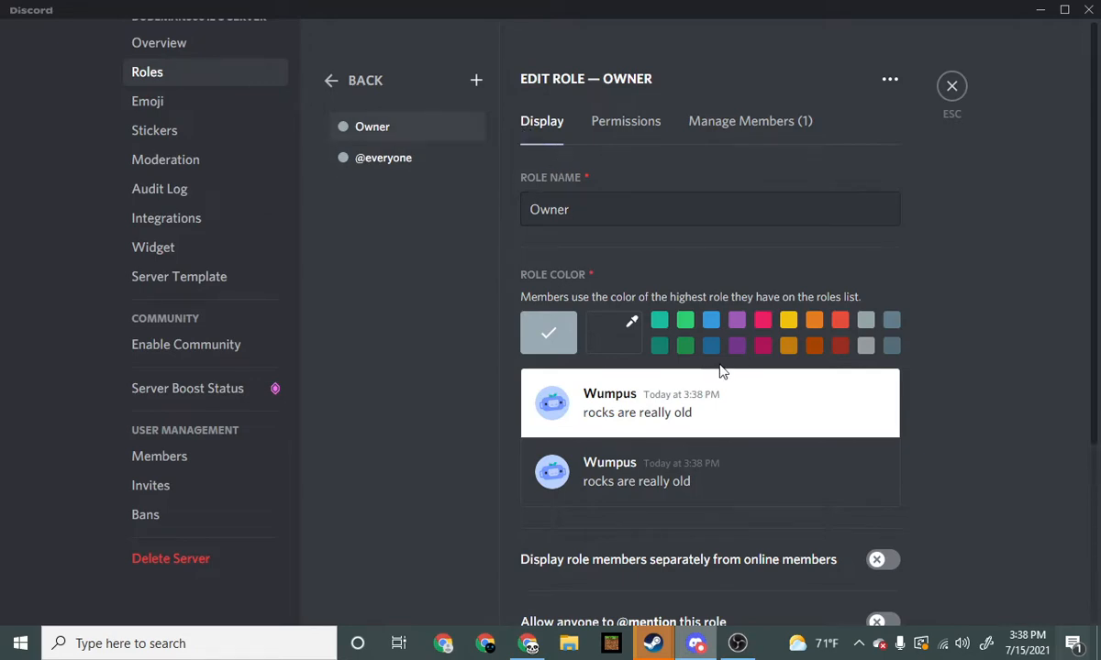
pyautogui.click(814, 320)
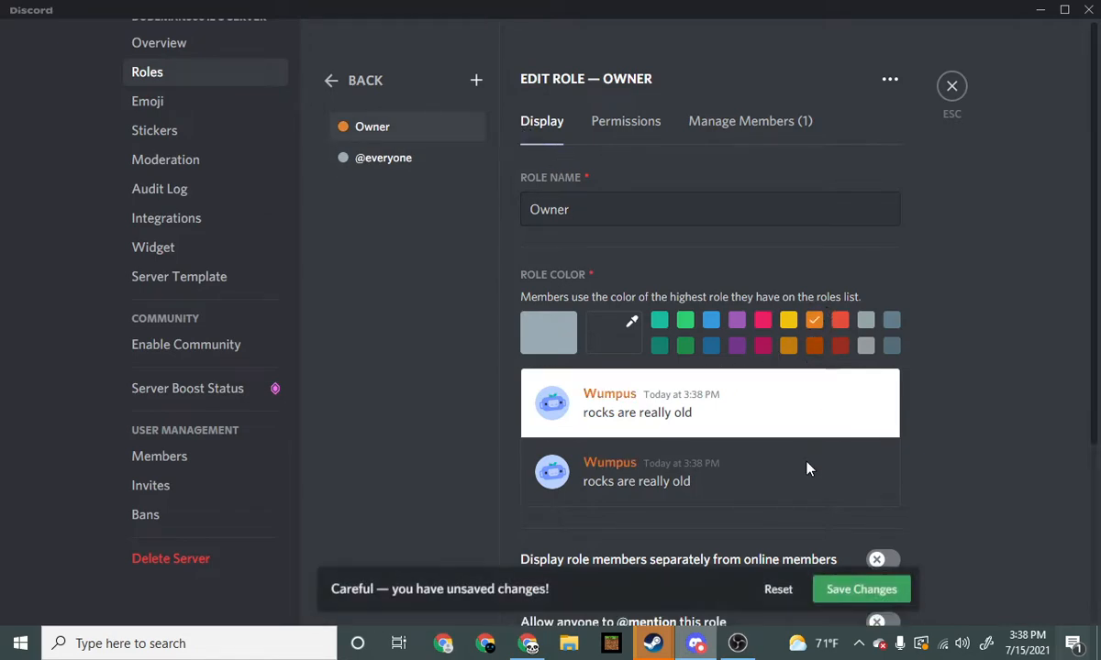
pyautogui.click(860, 588)
pyautogui.scroll(-3, 826, 392)
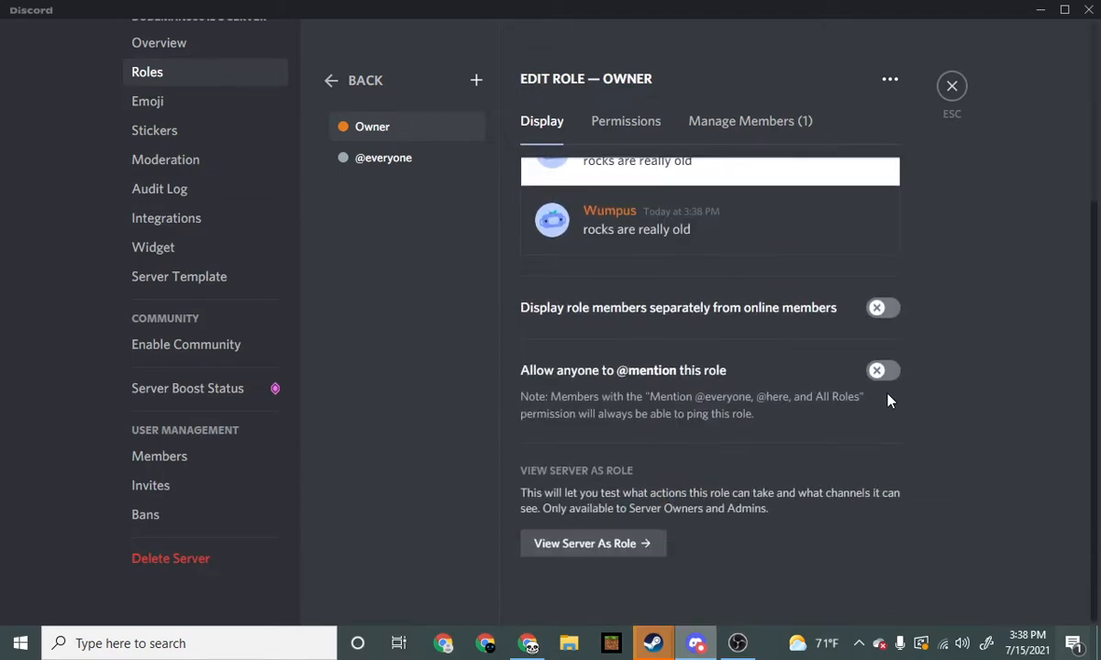
pyautogui.click(883, 308)
pyautogui.click(883, 370)
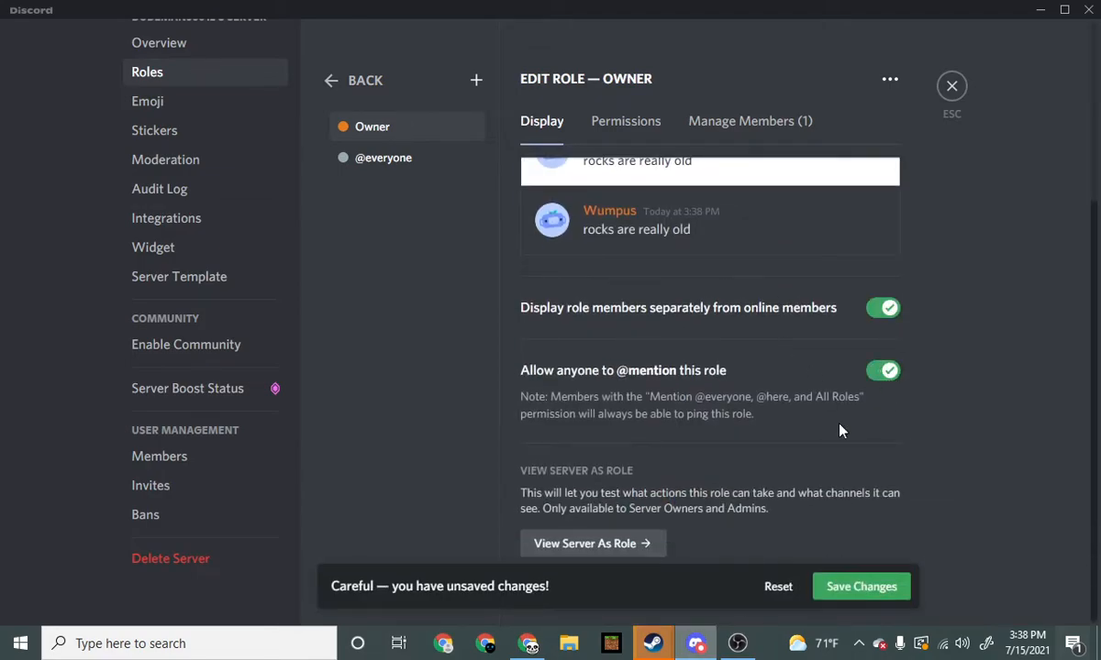
pyautogui.click(817, 589)
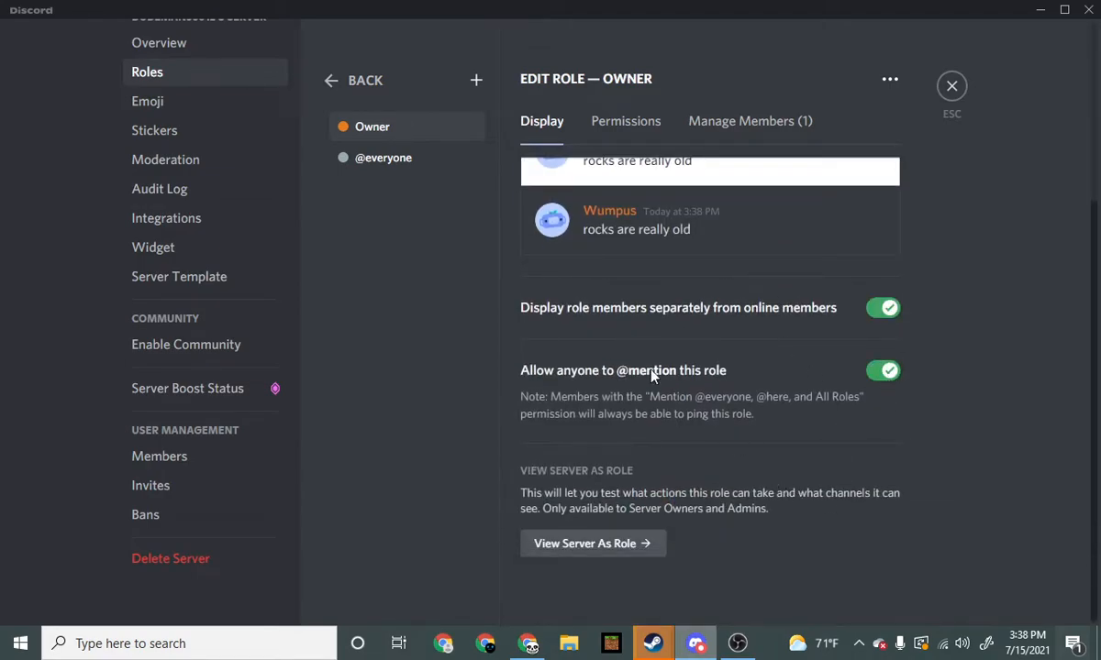
# Step: Create a second role named Admin and give it the dark pink color
pyautogui.click(475, 83)
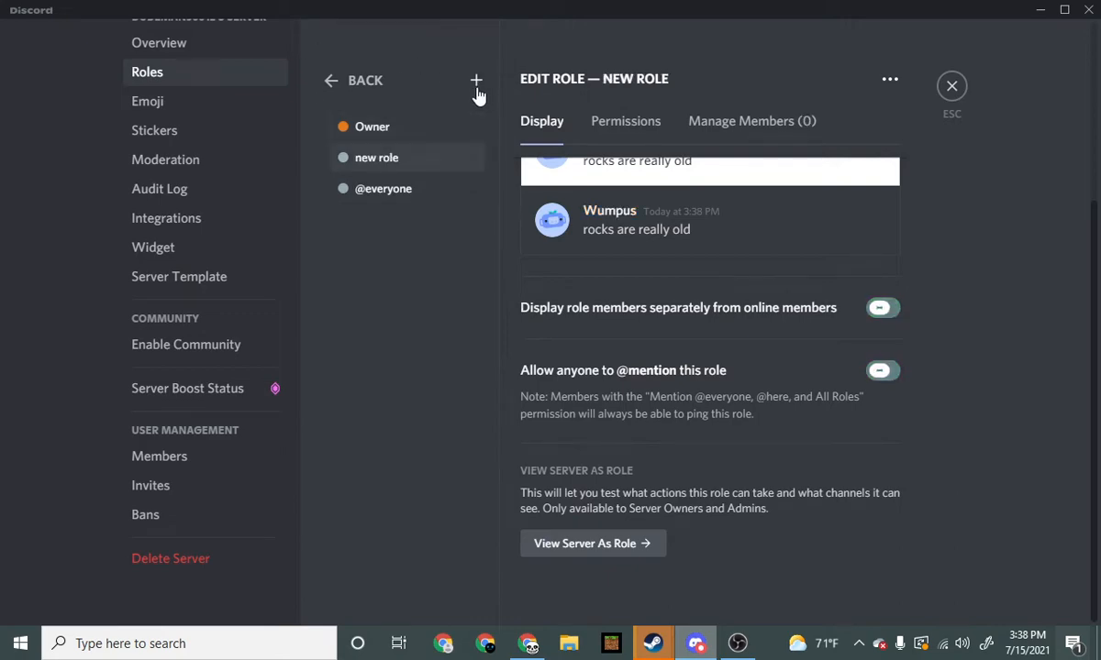
pyautogui.scroll(3, 676, 412)
pyautogui.moveTo(652, 206); pyautogui.dragTo(418, 204)
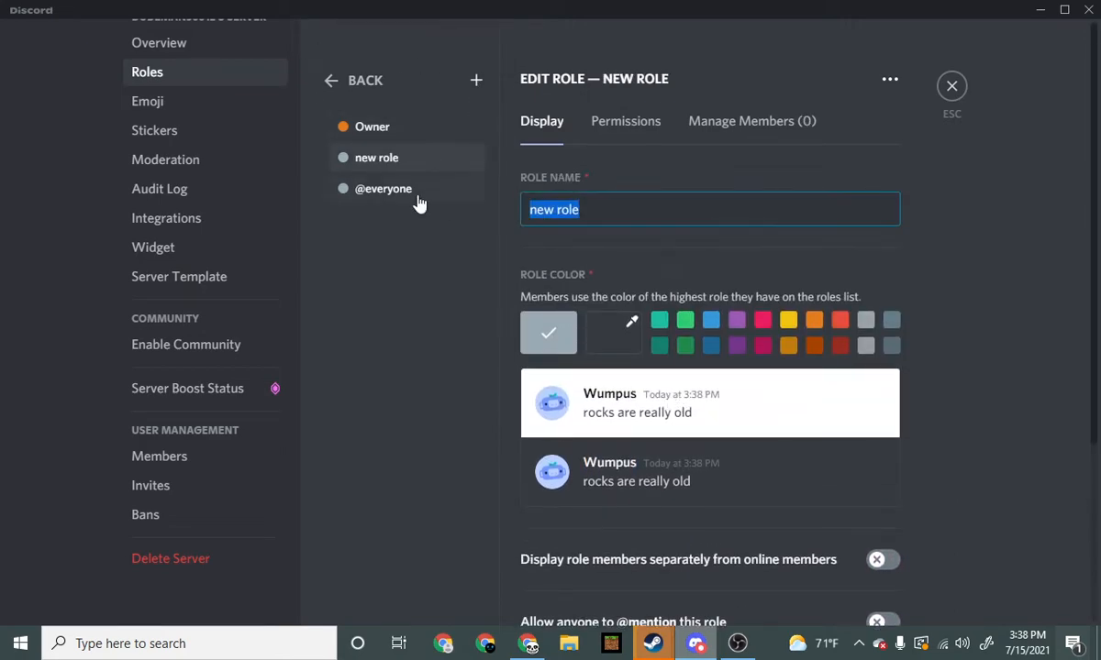
pyautogui.write('Admin')
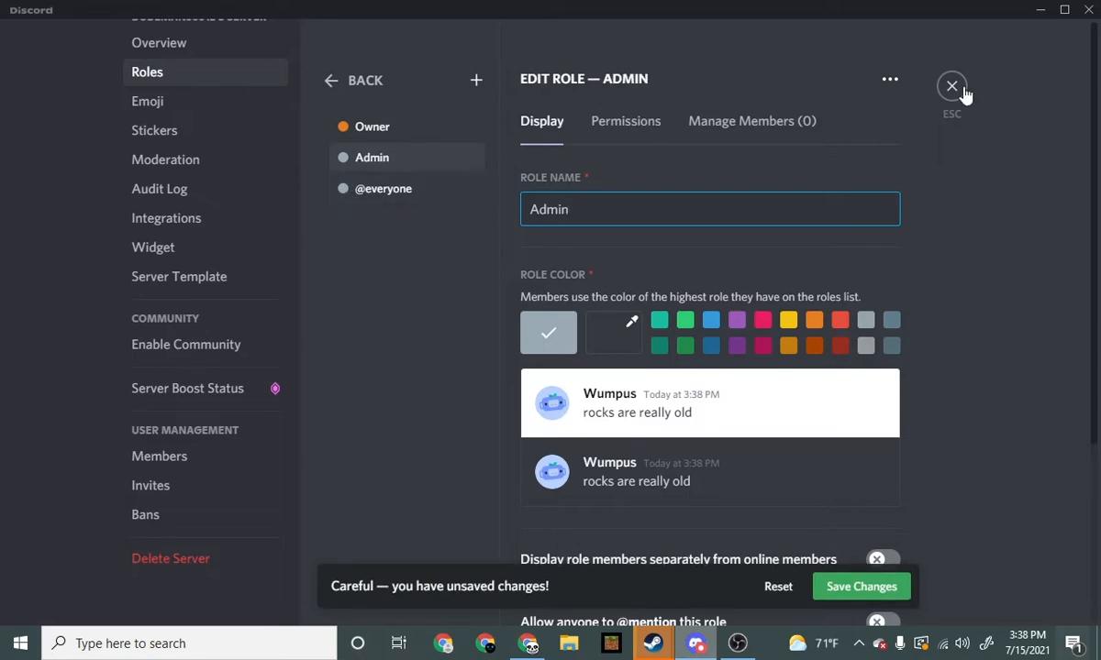
pyautogui.click(836, 353)
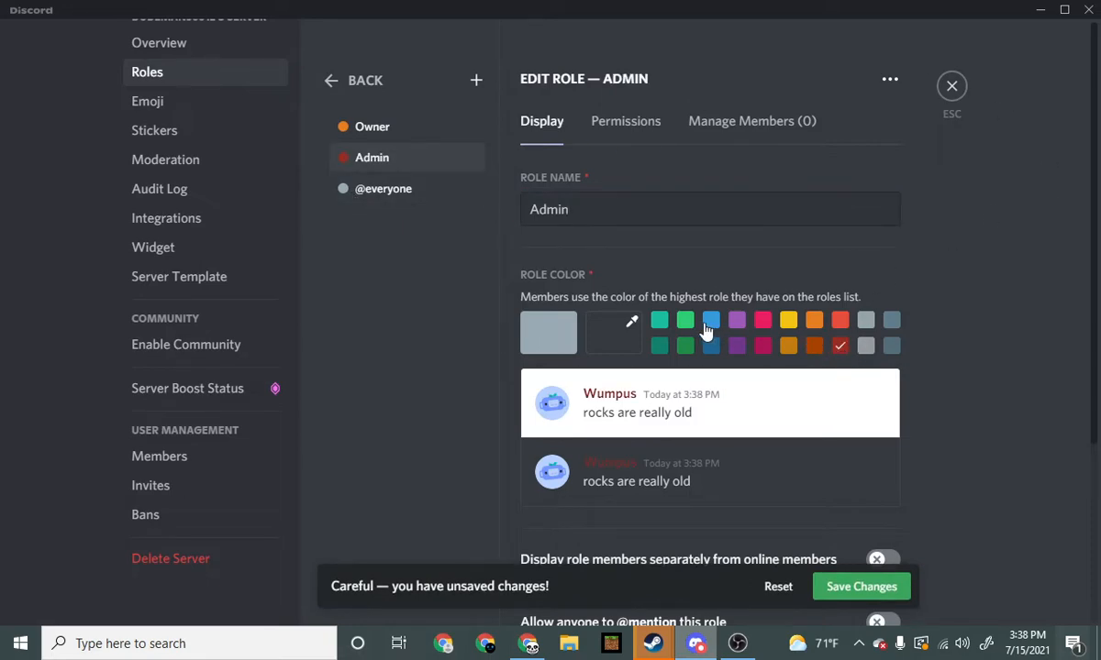
pyautogui.click(760, 346)
# Step: Grant the Admin role the Administrator permission
pyautogui.click(701, 130)
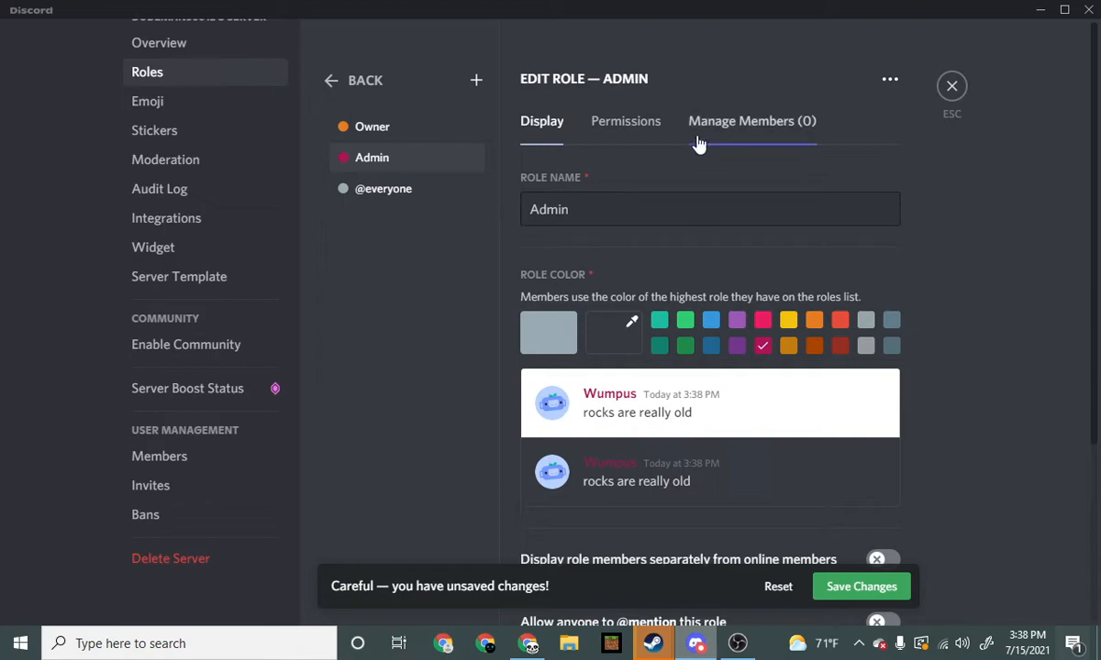
pyautogui.click(645, 138)
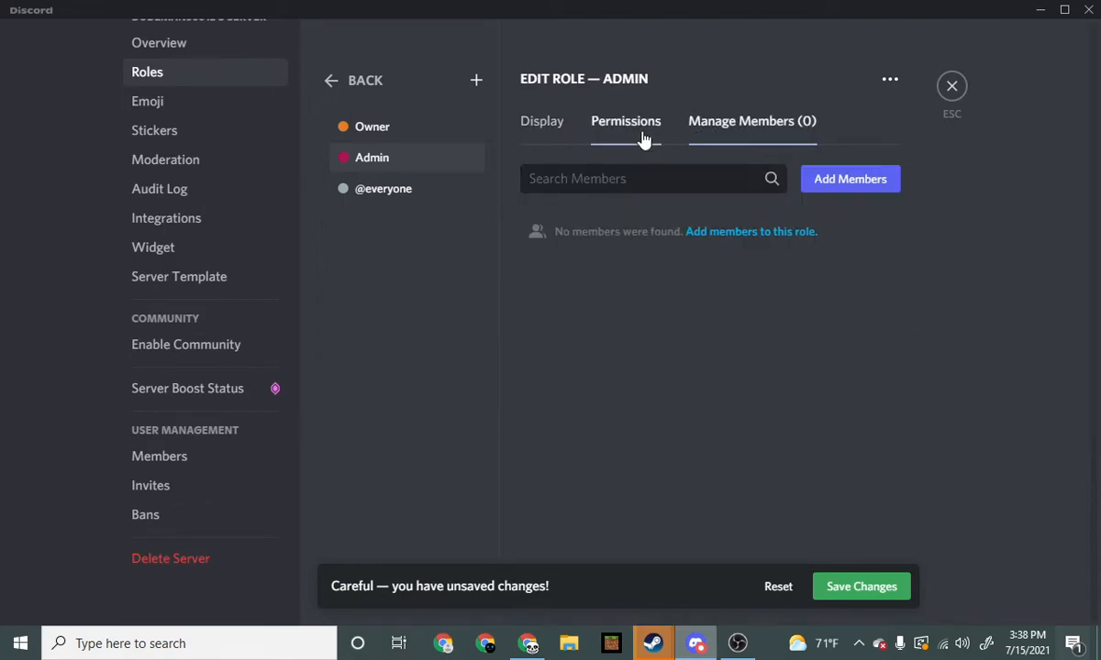
pyautogui.scroll(-5, 789, 309)
pyautogui.scroll(-20, 789, 310)
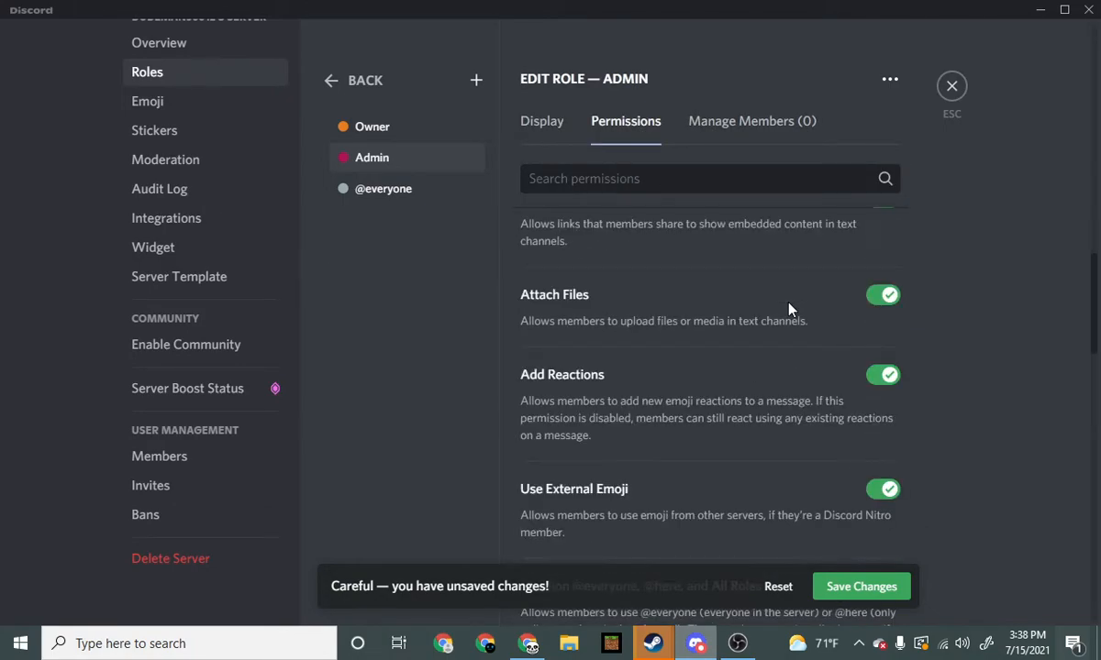
pyautogui.scroll(-1, 798, 315)
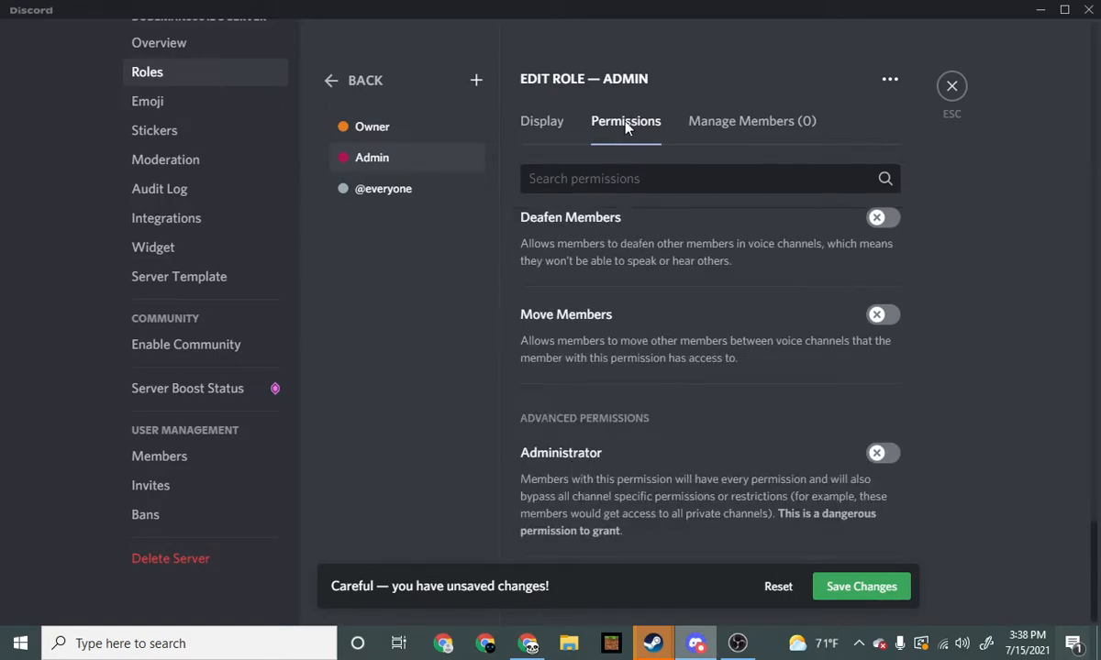
pyautogui.click(887, 454)
pyautogui.scroll(15, 653, 489)
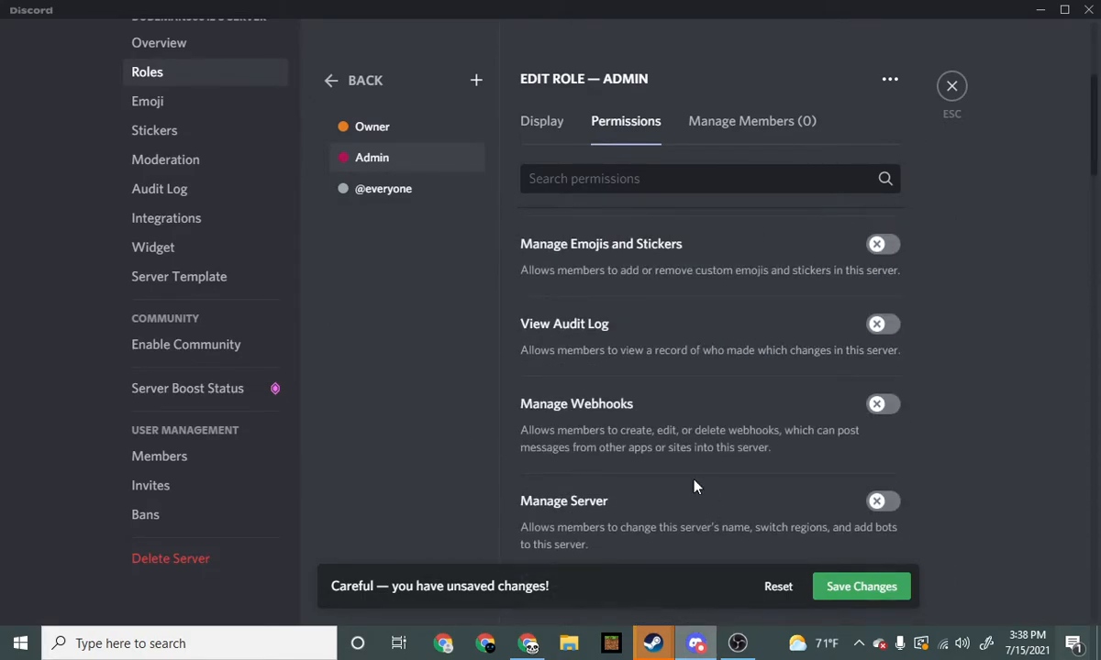
pyautogui.scroll(-5, 695, 487)
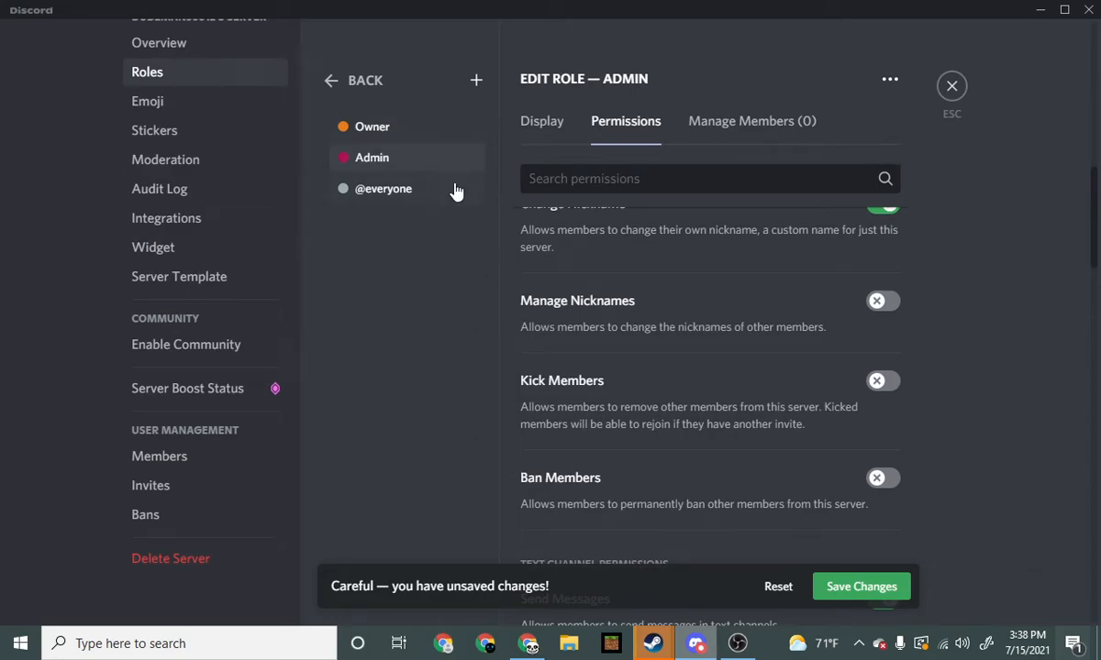
pyautogui.scroll(-10, 807, 285)
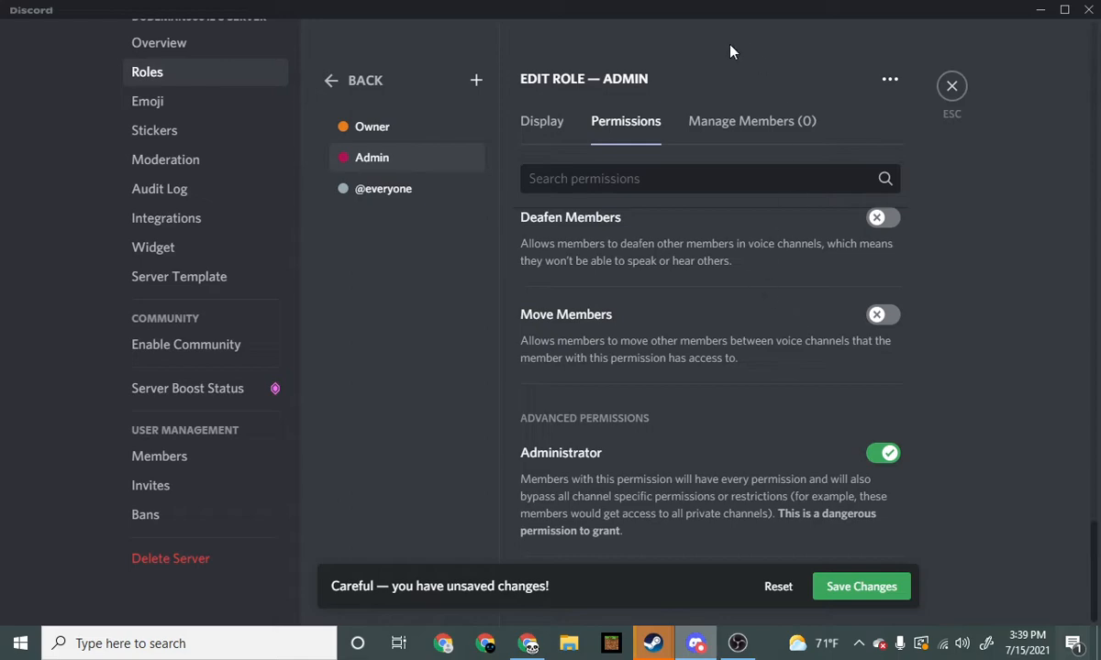
# Step: Add the server owner's own account as a member of the Admin role
pyautogui.click(752, 121)
pyautogui.click(814, 232)
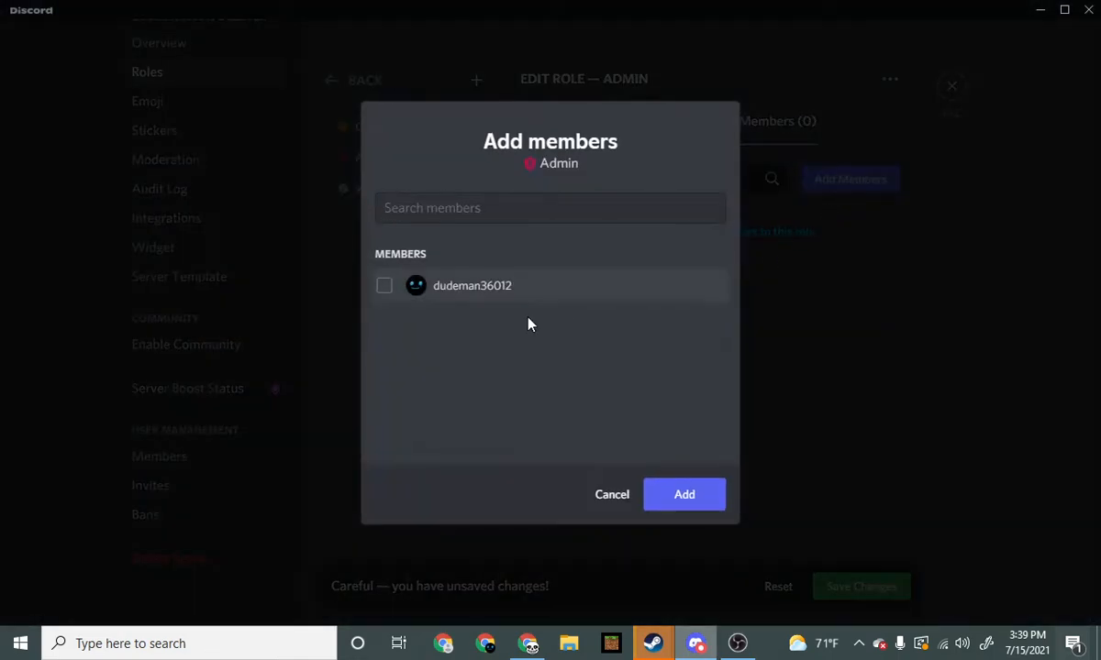
pyautogui.click(384, 286)
pyautogui.click(699, 495)
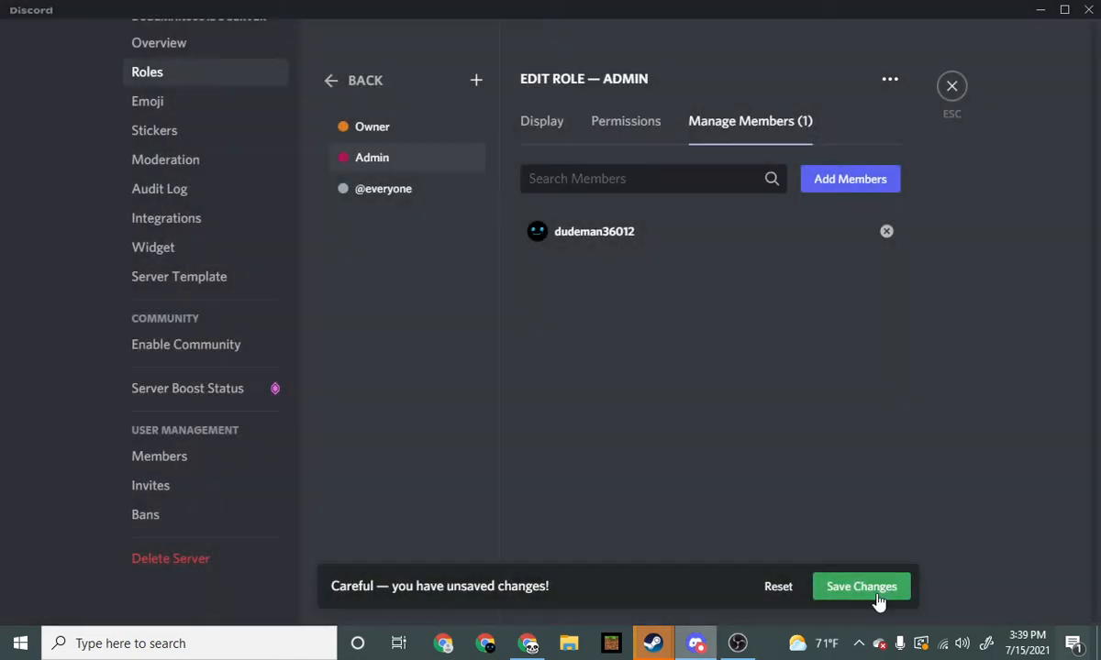
pyautogui.scroll(-5, 861, 434)
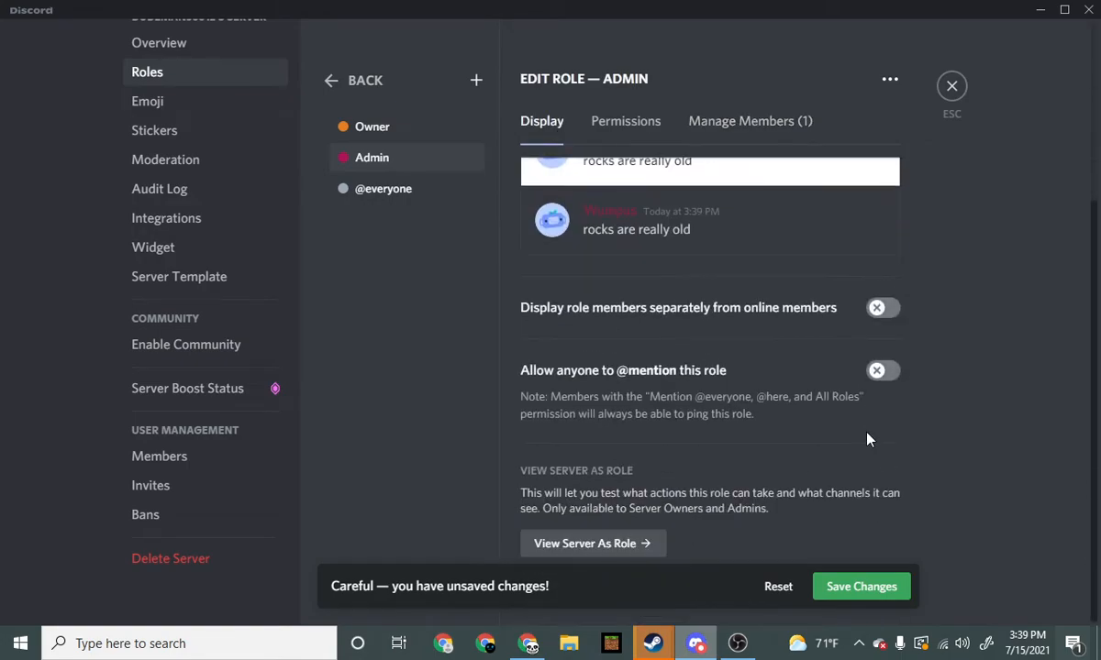
pyautogui.click(881, 316)
pyautogui.click(882, 370)
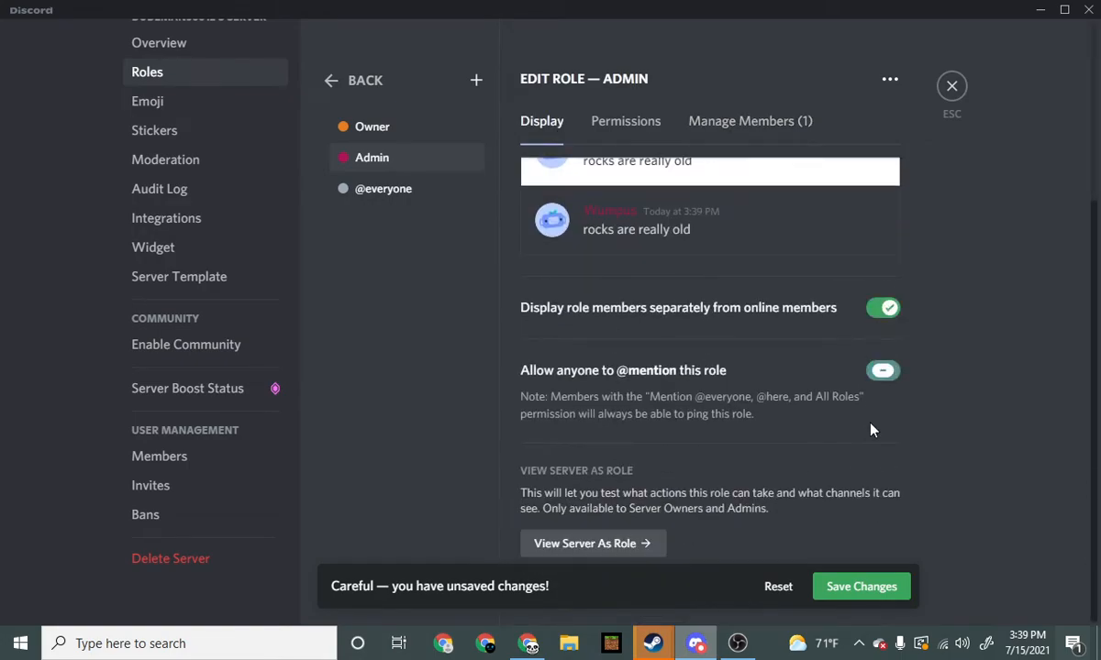
pyautogui.click(852, 588)
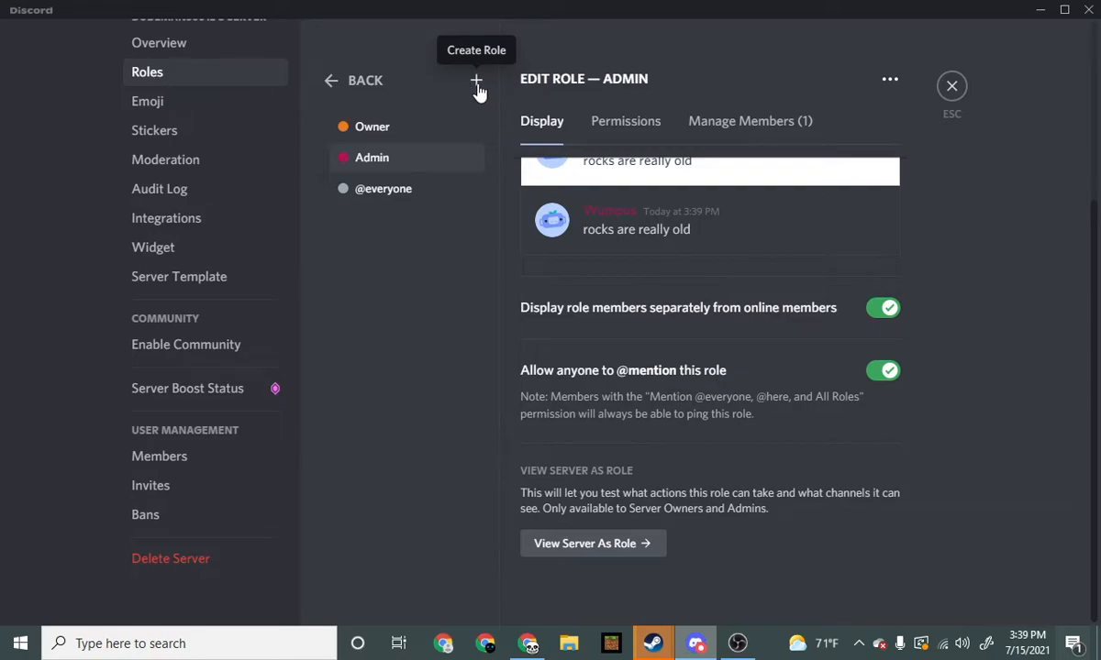
# Step: Create a third role named Muted with the default color and save it
pyautogui.click(477, 85)
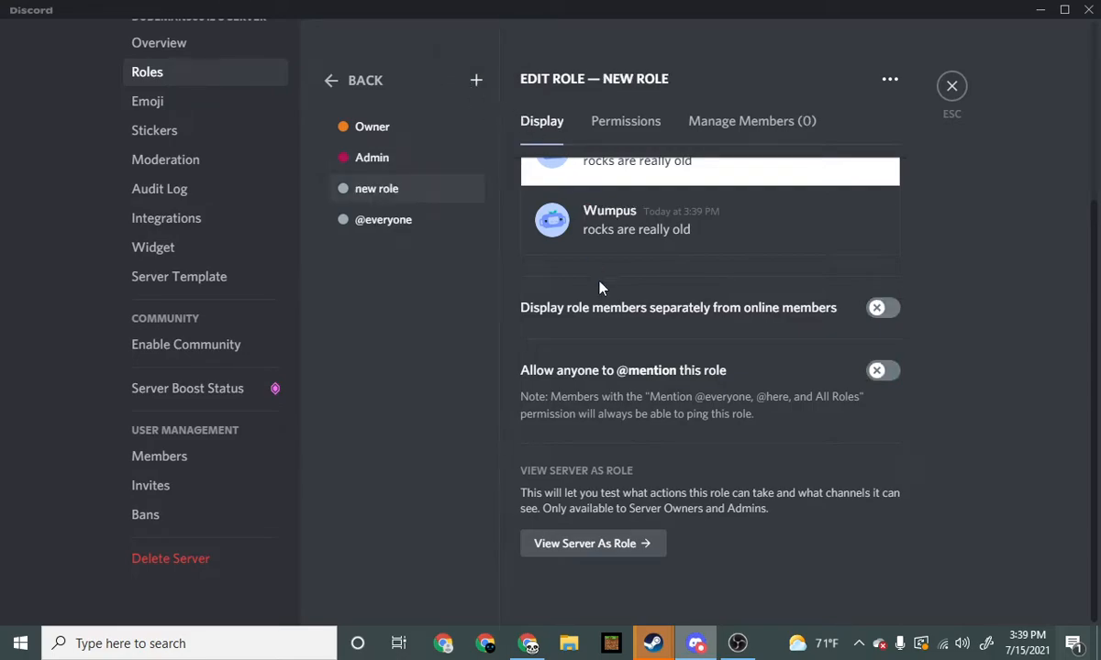
pyautogui.scroll(3, 600, 286)
pyautogui.moveTo(620, 214); pyautogui.dragTo(356, 237)
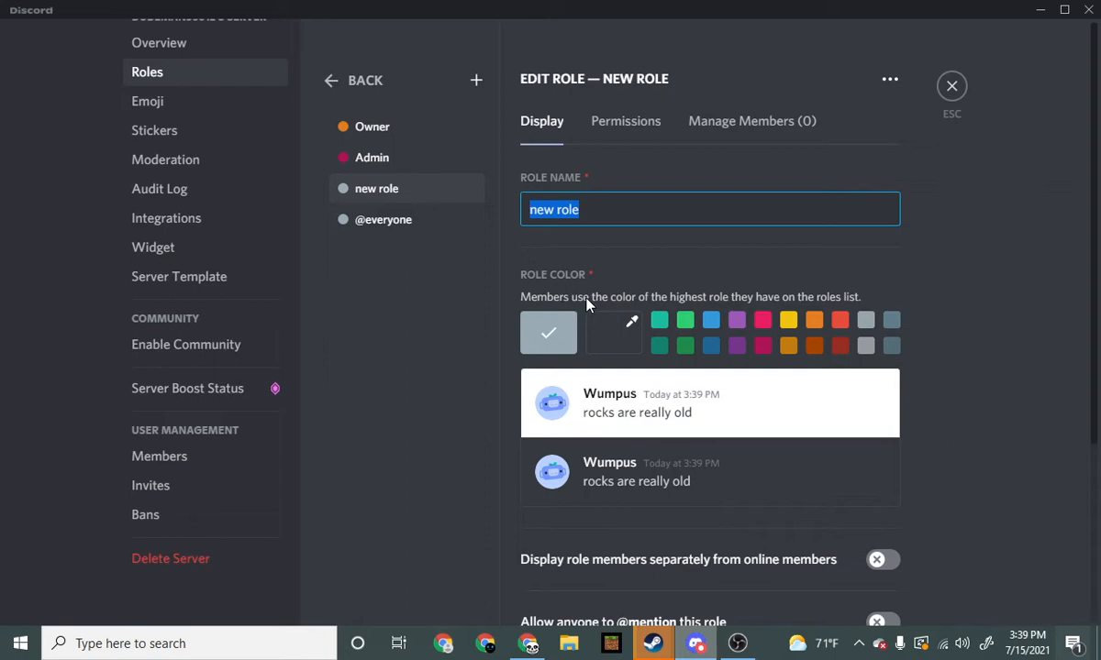
pyautogui.write('Muted')
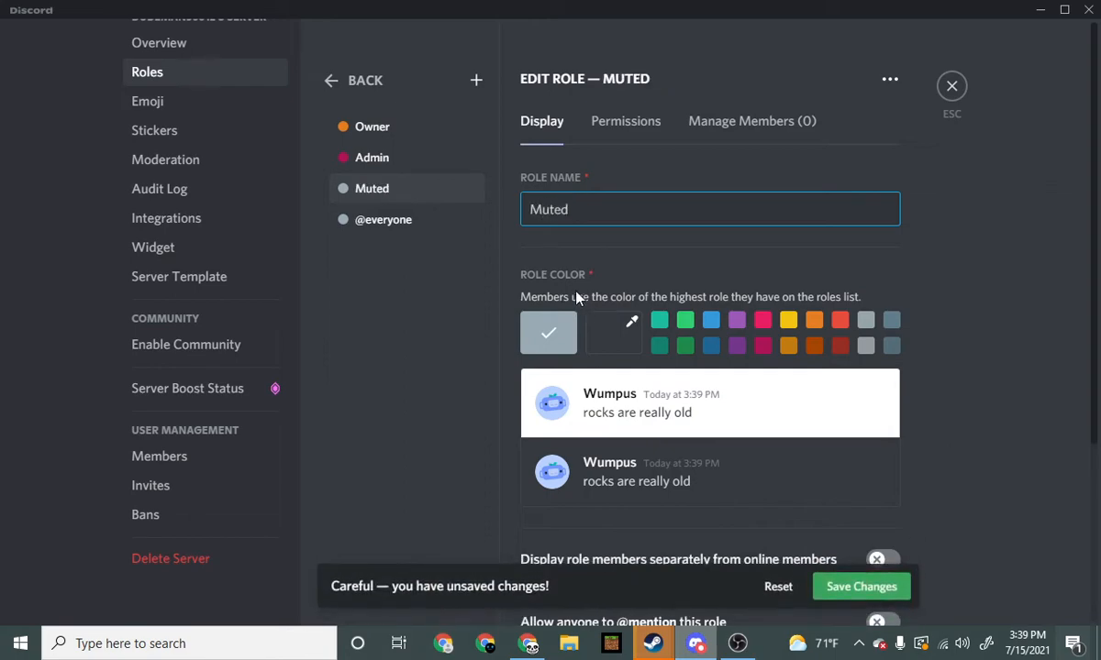
pyautogui.click(838, 584)
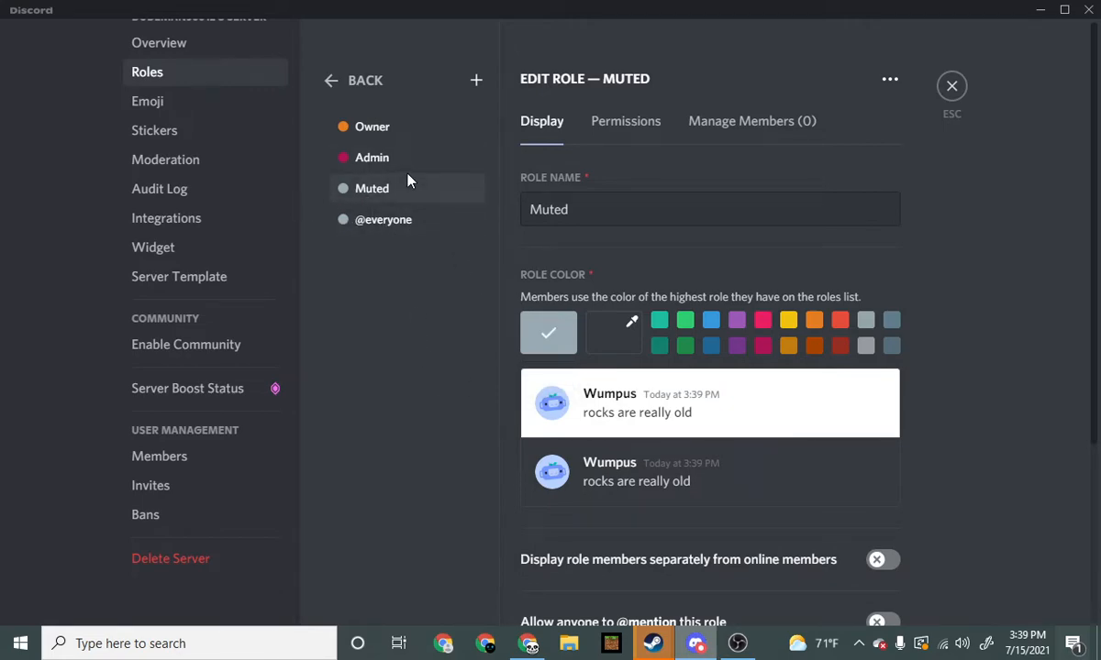
# Step: Look through the Muted role's permissions and close the server settings
pyautogui.click(607, 129)
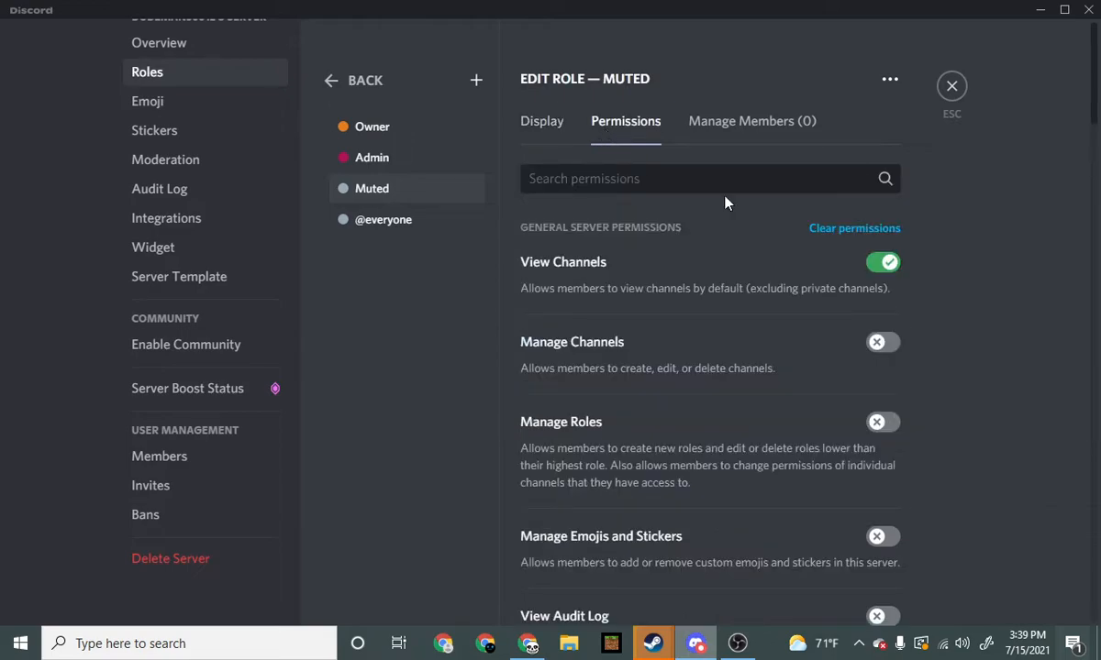
pyautogui.scroll(-20, 760, 239)
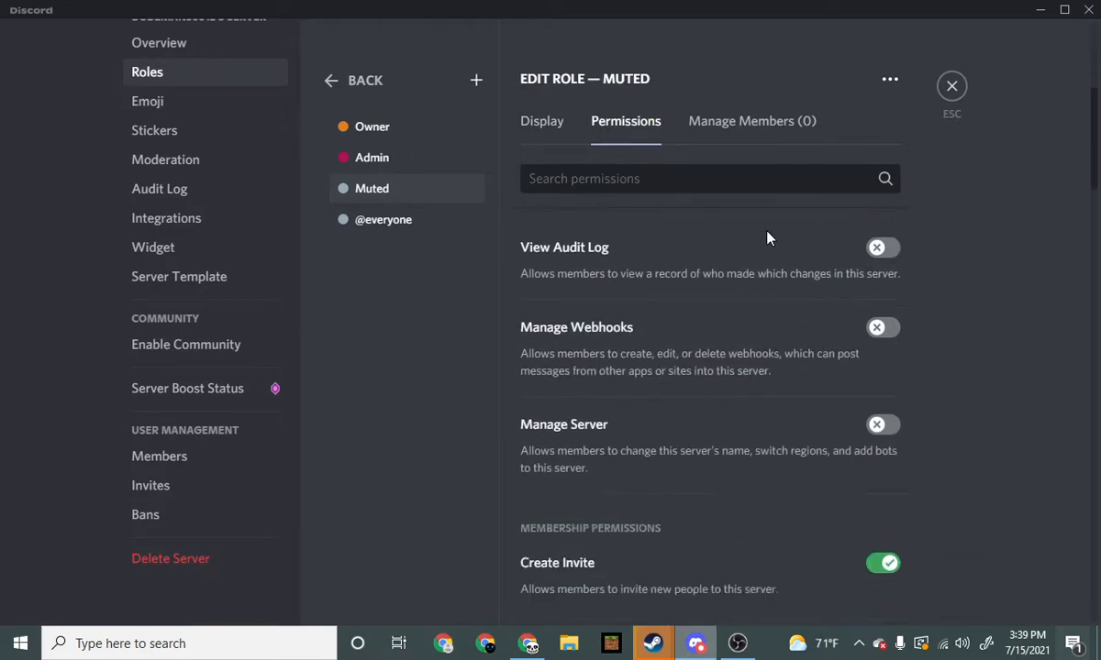
pyautogui.scroll(-5, 798, 286)
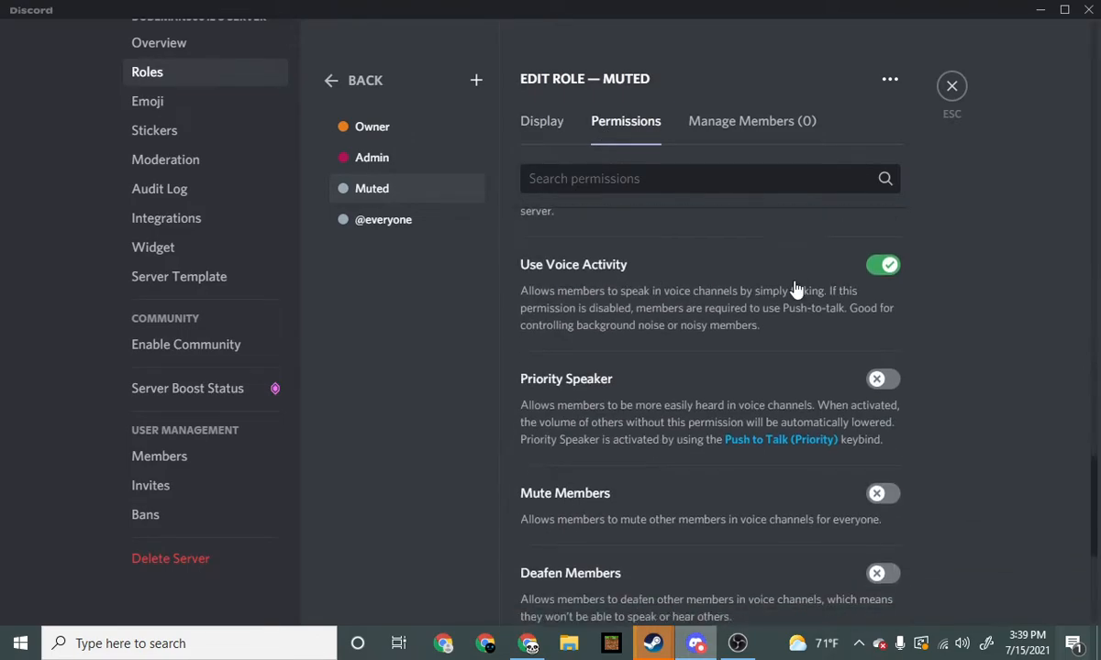
pyautogui.scroll(8, 798, 290)
pyautogui.scroll(5, 800, 292)
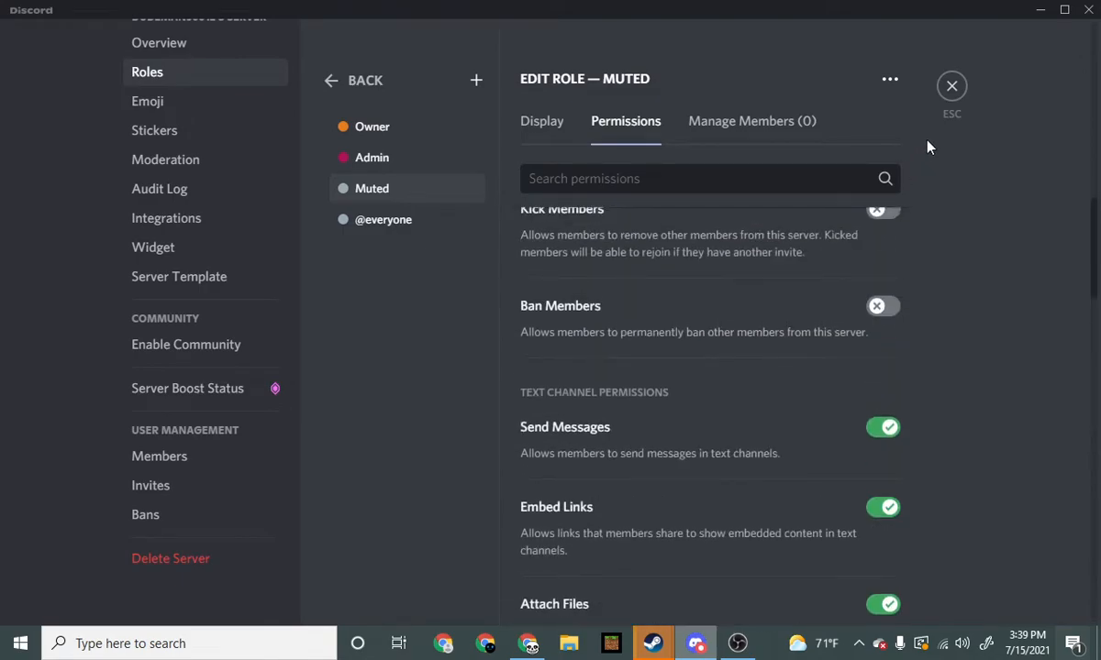
pyautogui.click(951, 87)
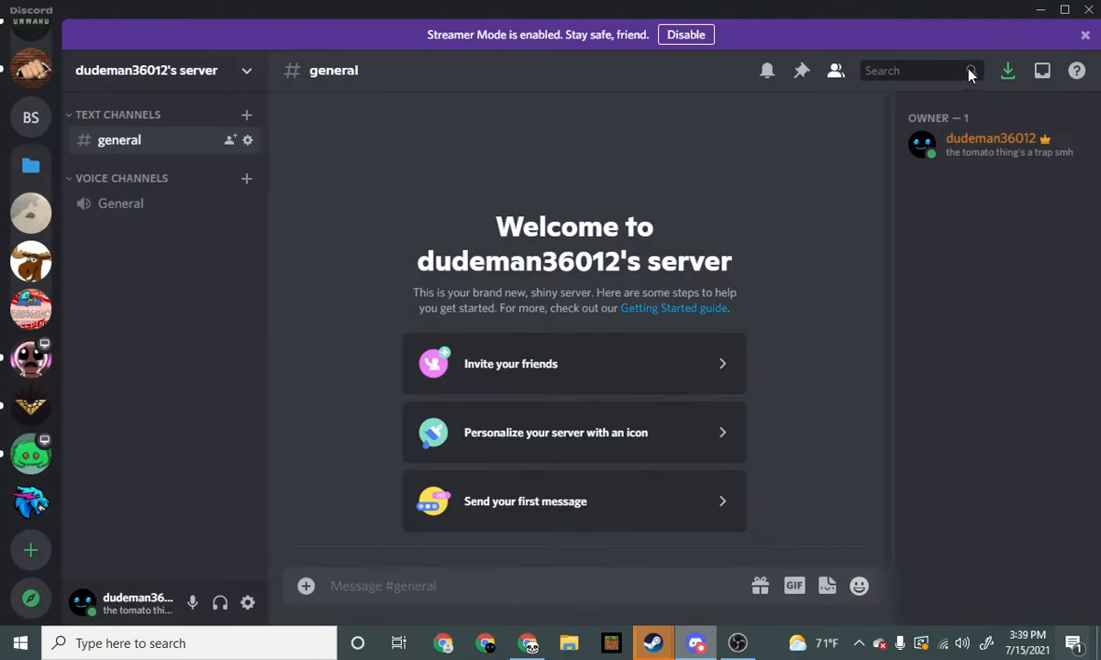
# Step: Add the Muted role to the Text Channels category permissions, deny it View Channels, and save
pyautogui.rightClick(146, 119)
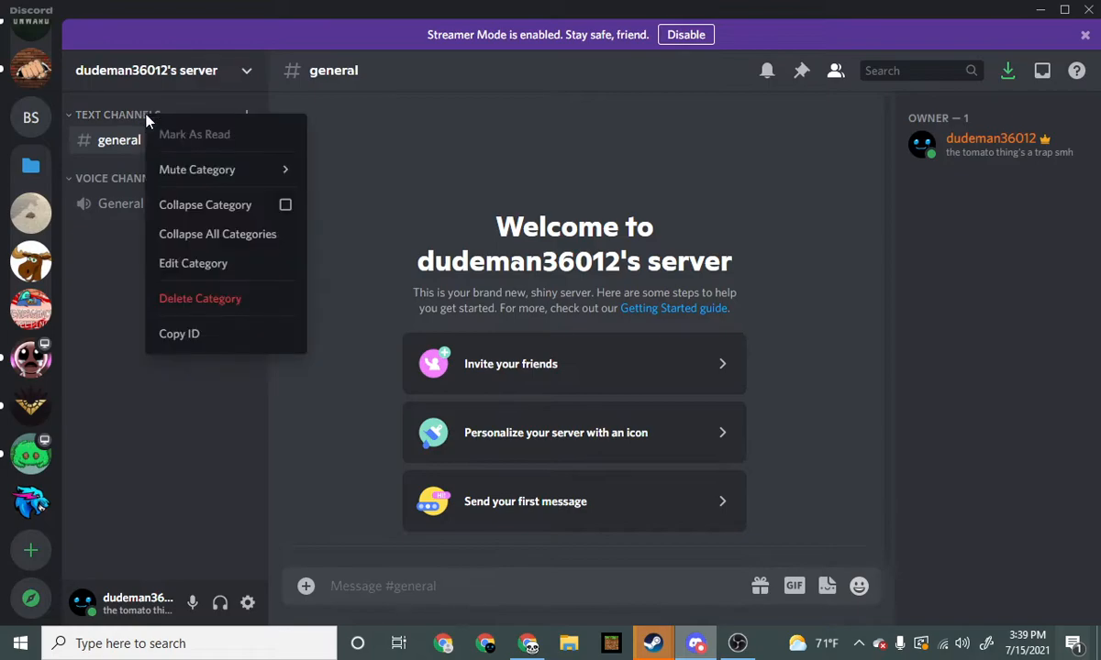
pyautogui.click(185, 265)
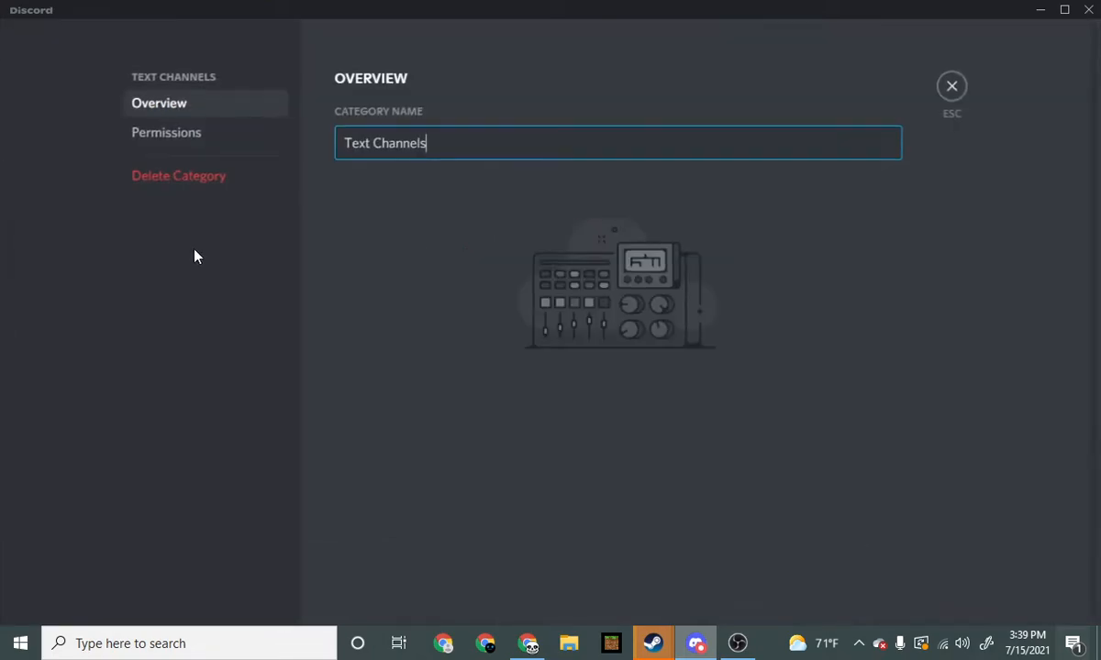
pyautogui.click(202, 135)
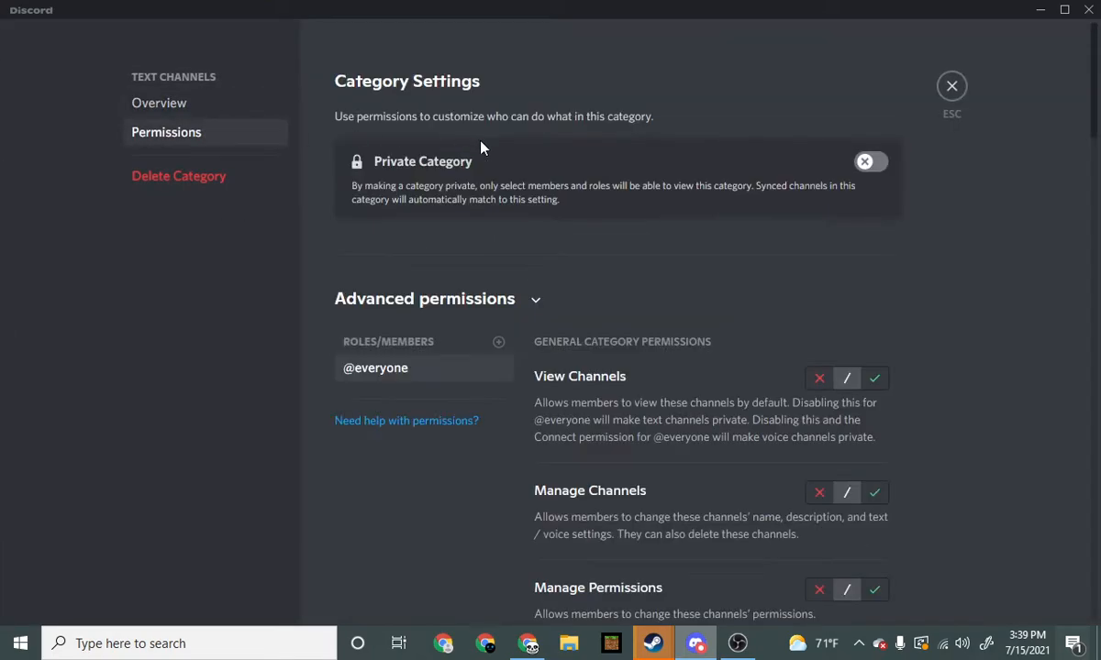
pyautogui.click(499, 345)
pyautogui.click(410, 541)
pyautogui.click(822, 378)
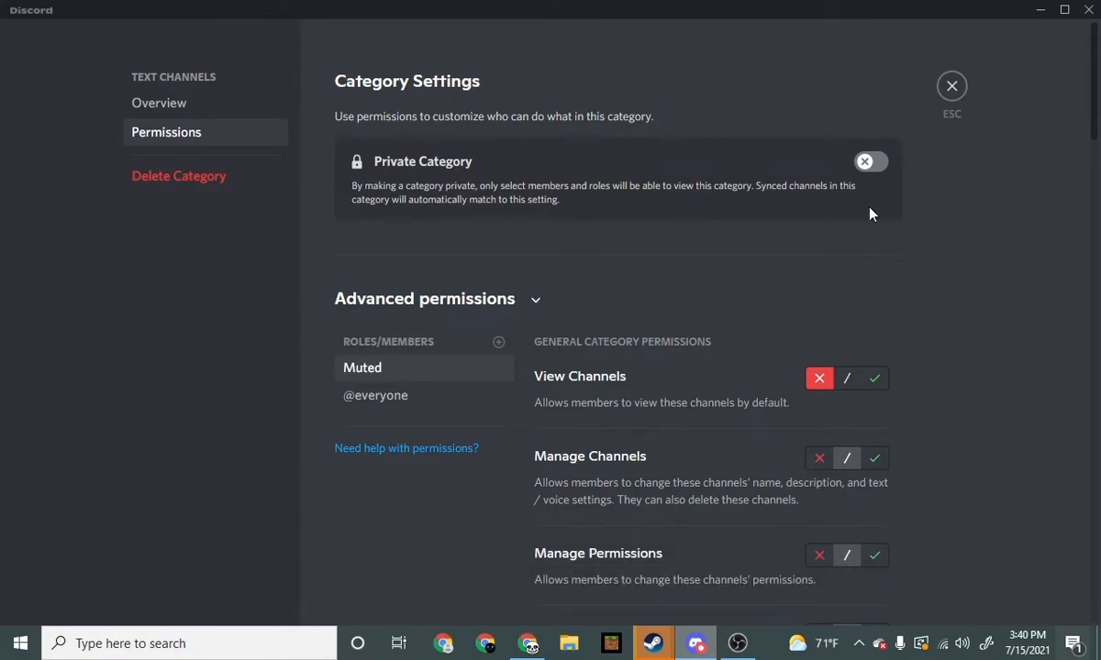
pyautogui.click(950, 90)
# Step: Add the Muted role to the Voice Channels category permissions, deny it View Channels, and save
pyautogui.rightClick(155, 183)
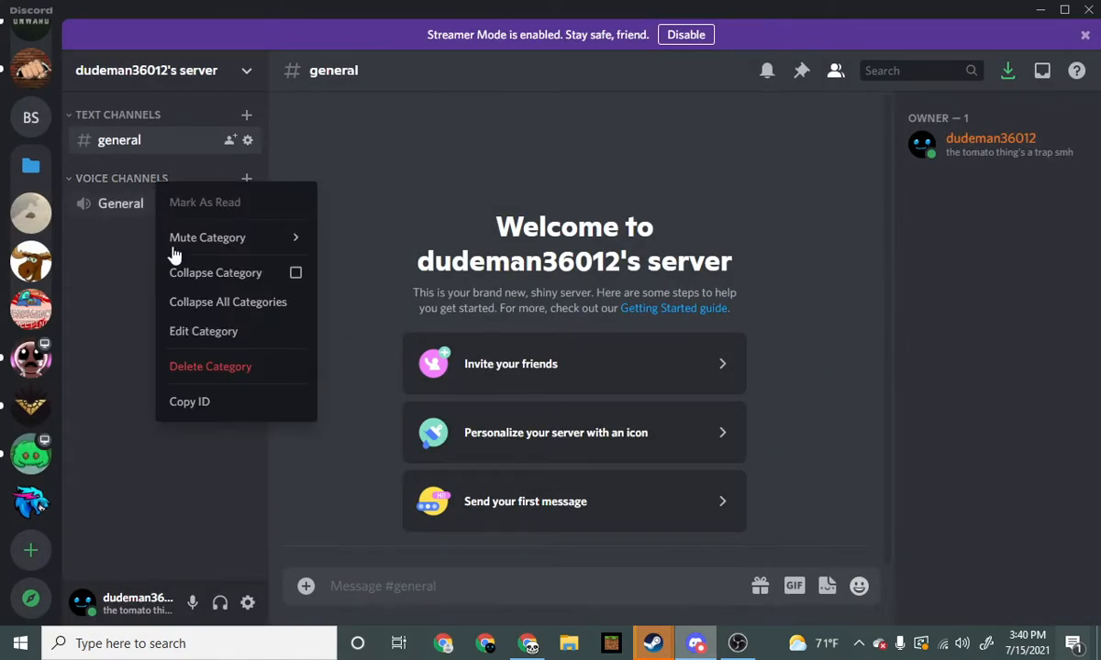
pyautogui.click(215, 339)
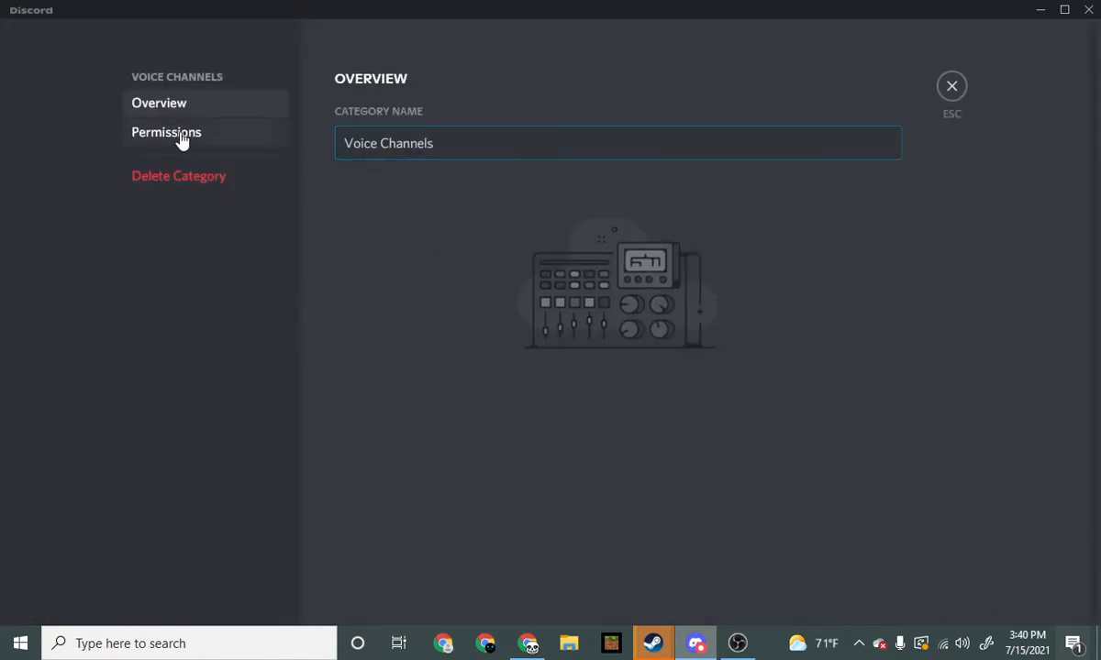
pyautogui.click(177, 138)
pyautogui.click(498, 342)
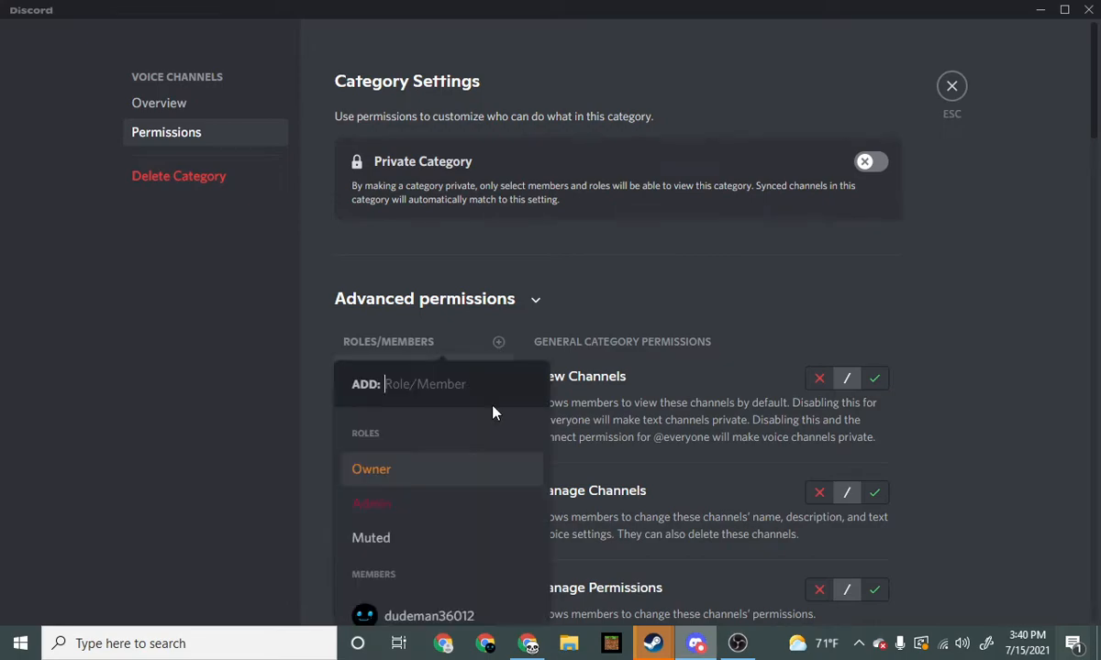
pyautogui.click(450, 541)
pyautogui.click(819, 378)
pyautogui.click(862, 587)
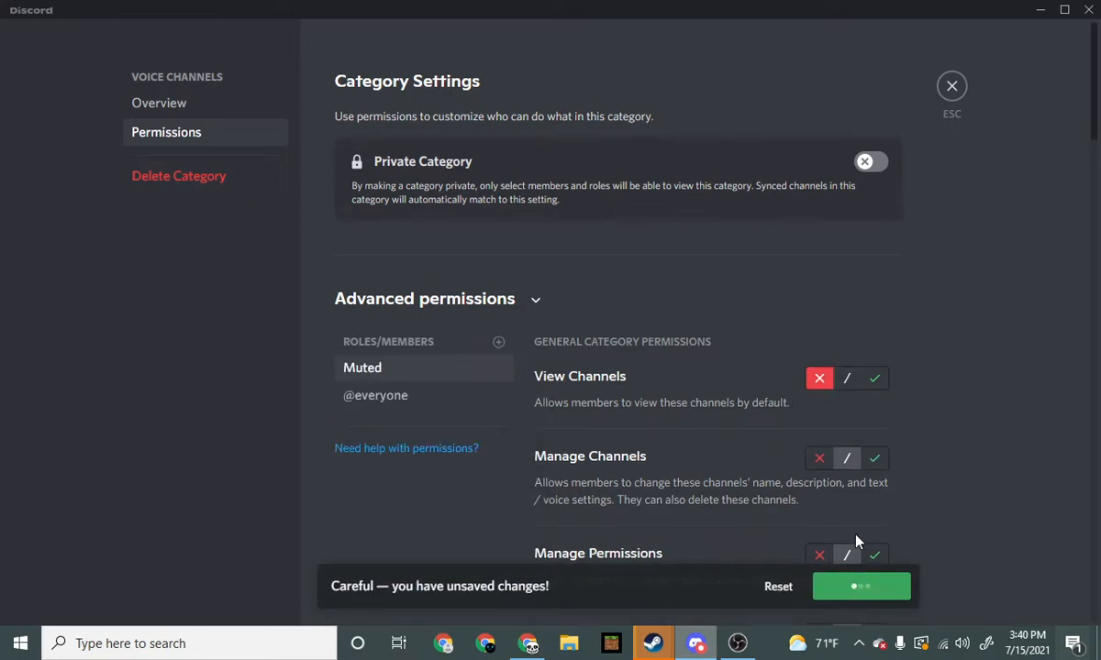
pyautogui.click(951, 88)
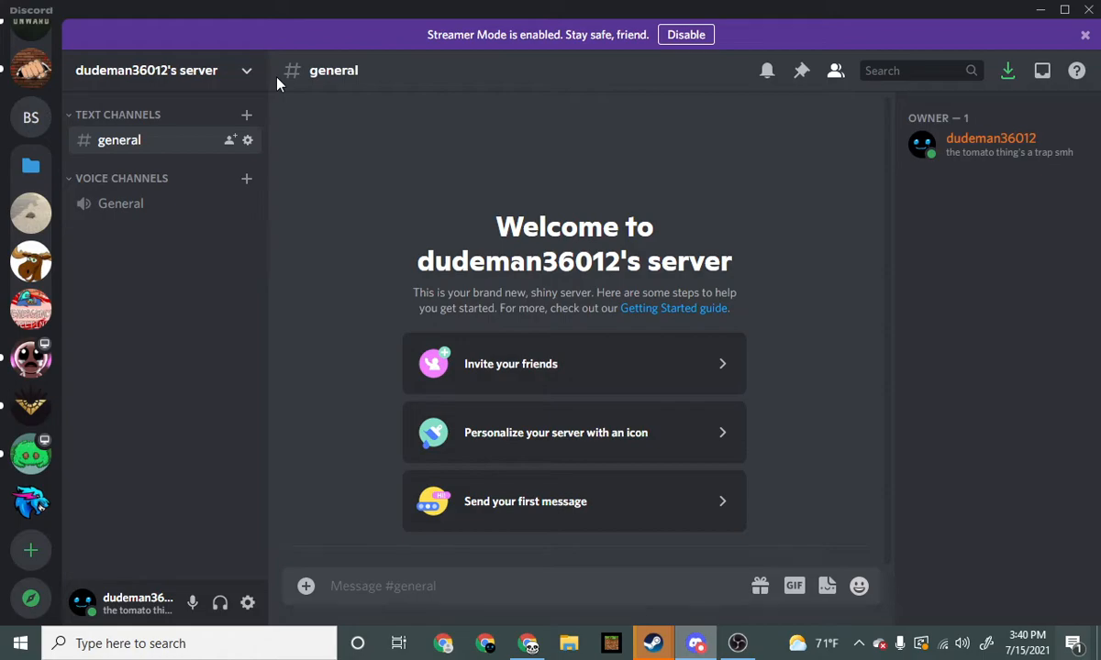
# Step: Create a new non-private category named welcome in the server
pyautogui.rightClick(113, 101)
pyautogui.click(158, 180)
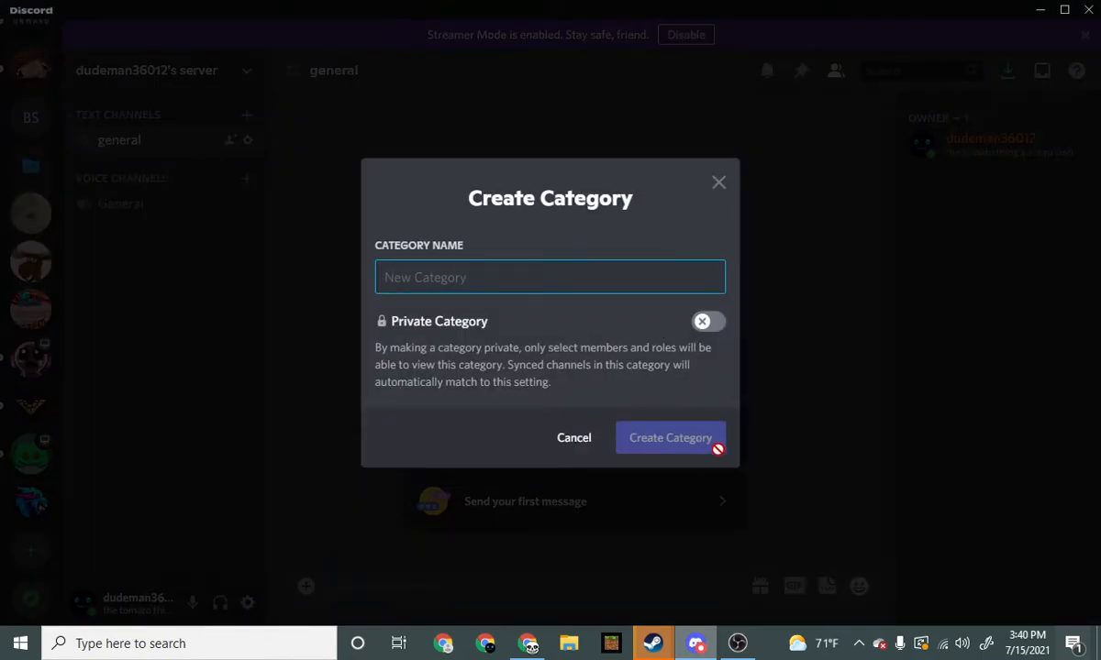
pyautogui.write('welcome')
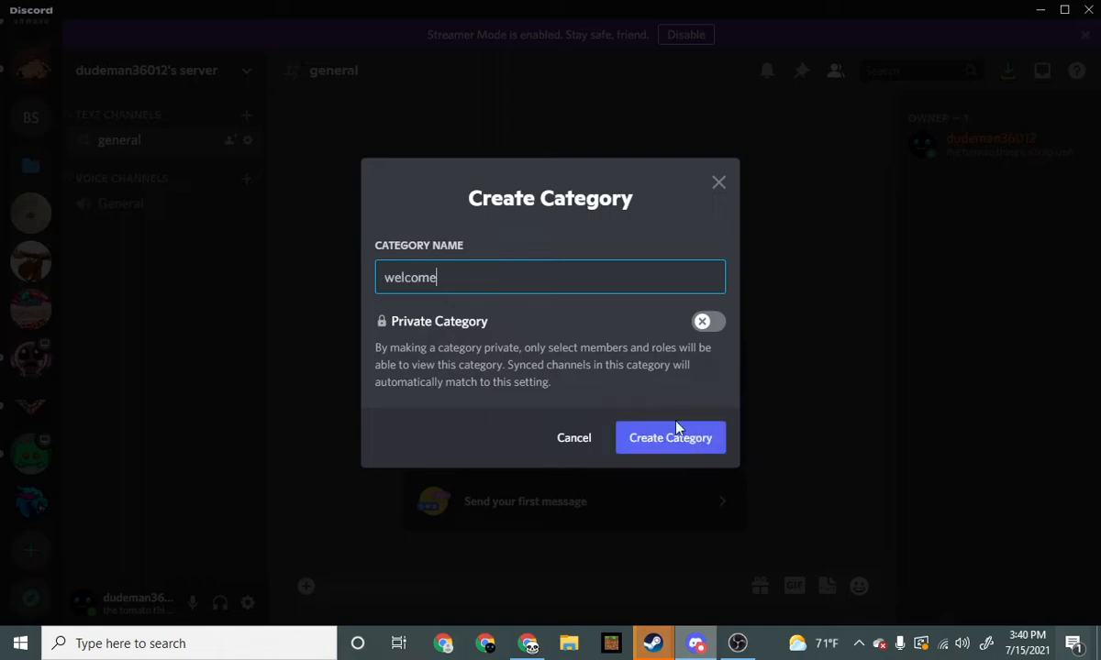
pyautogui.click(675, 432)
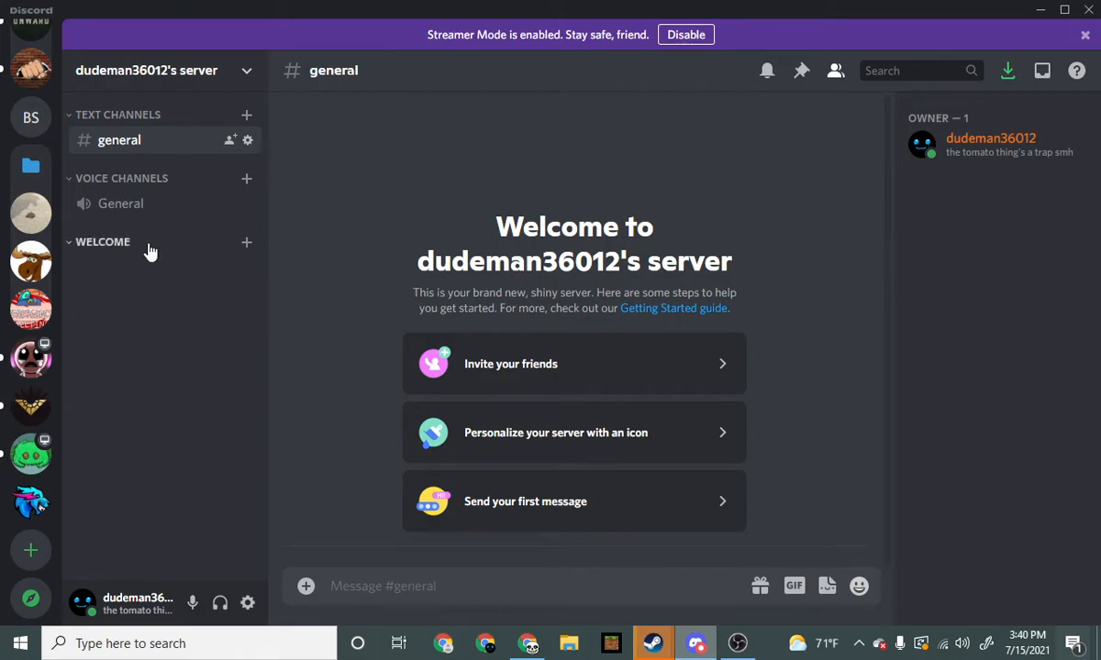
# Step: Create a non-private text channel named rules in the welcome category
pyautogui.click(246, 243)
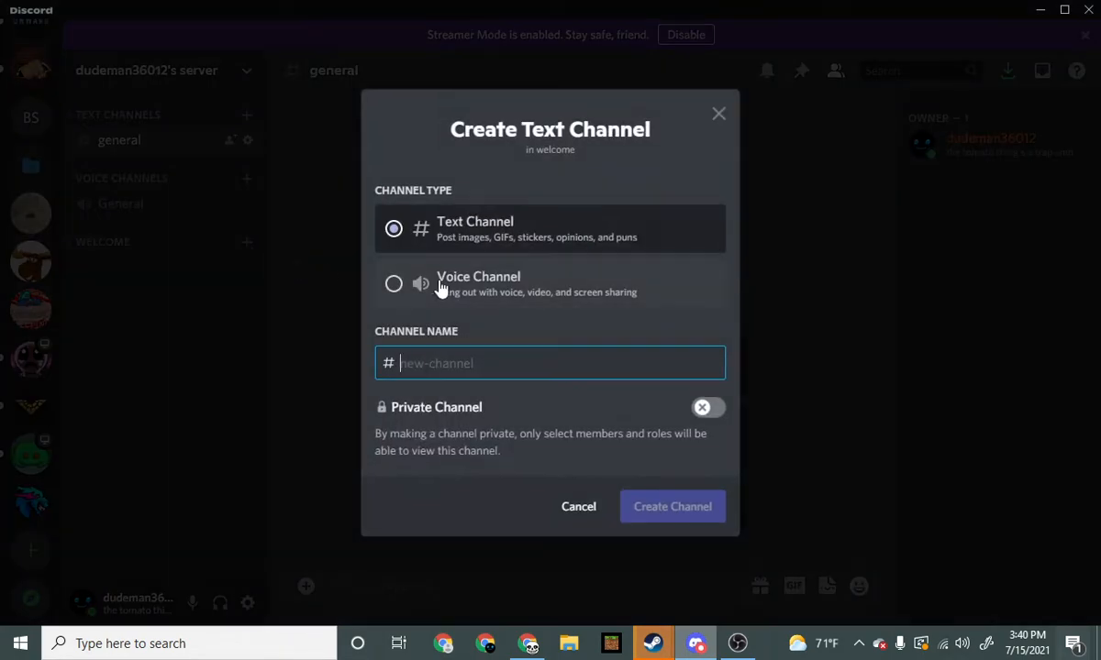
pyautogui.write('rules')
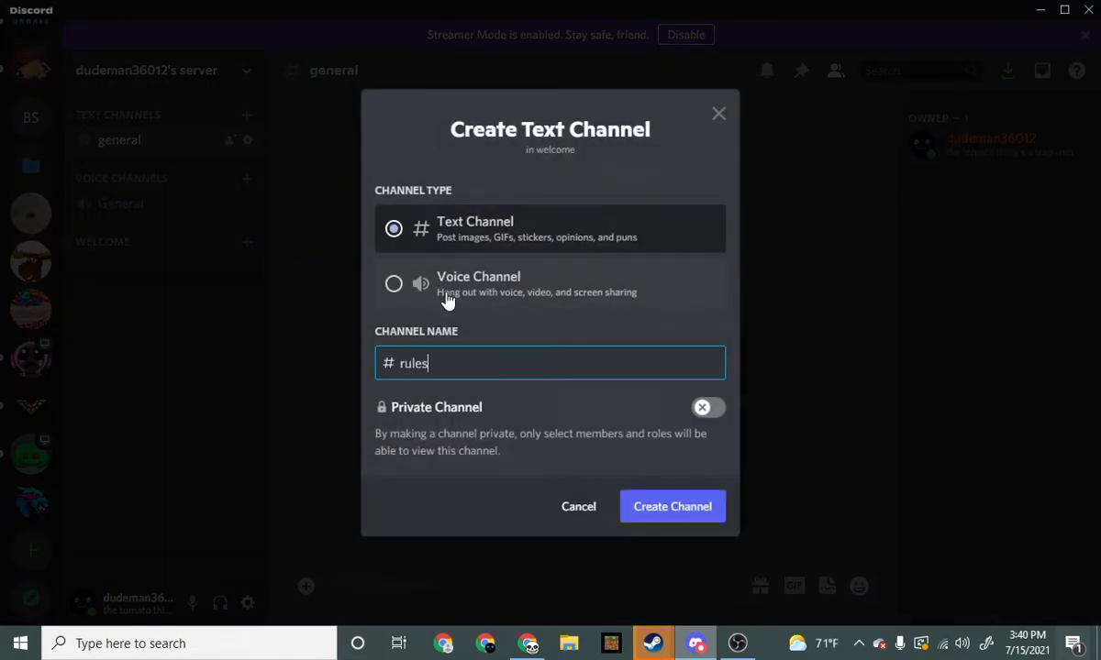
pyautogui.press('Return')
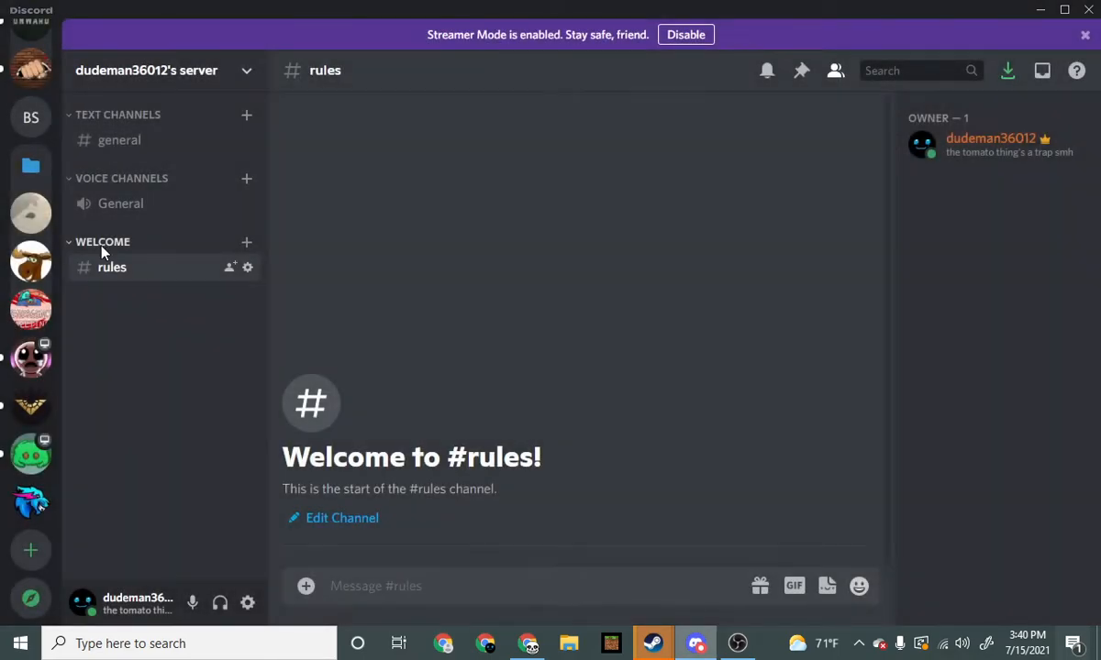
pyautogui.rightClick(102, 247)
pyautogui.click(184, 408)
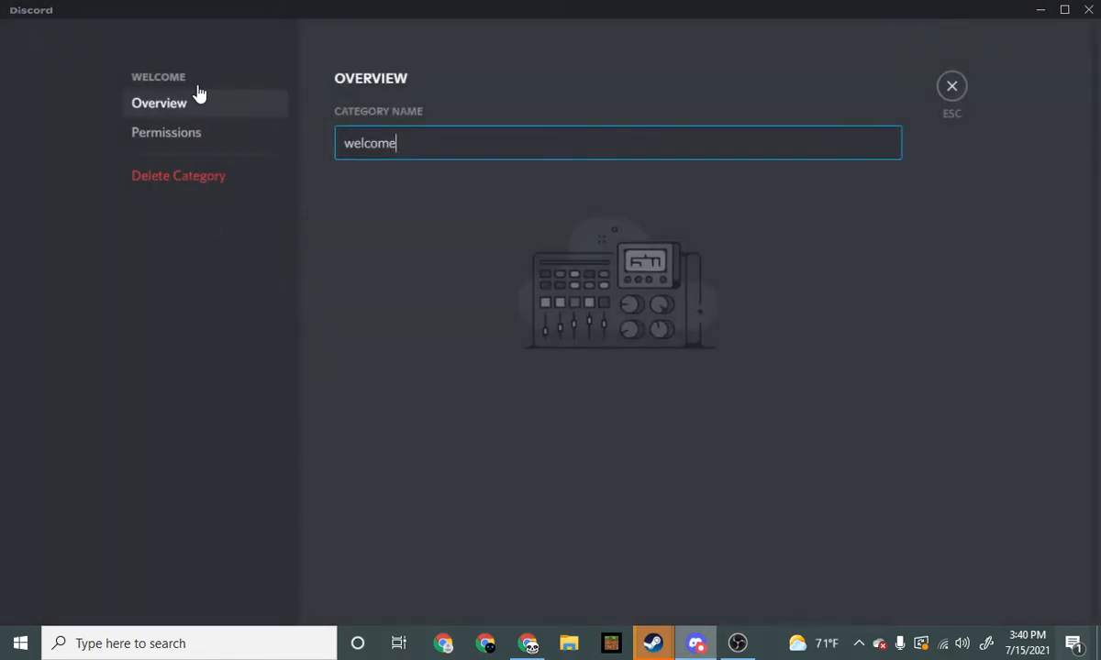
pyautogui.click(179, 136)
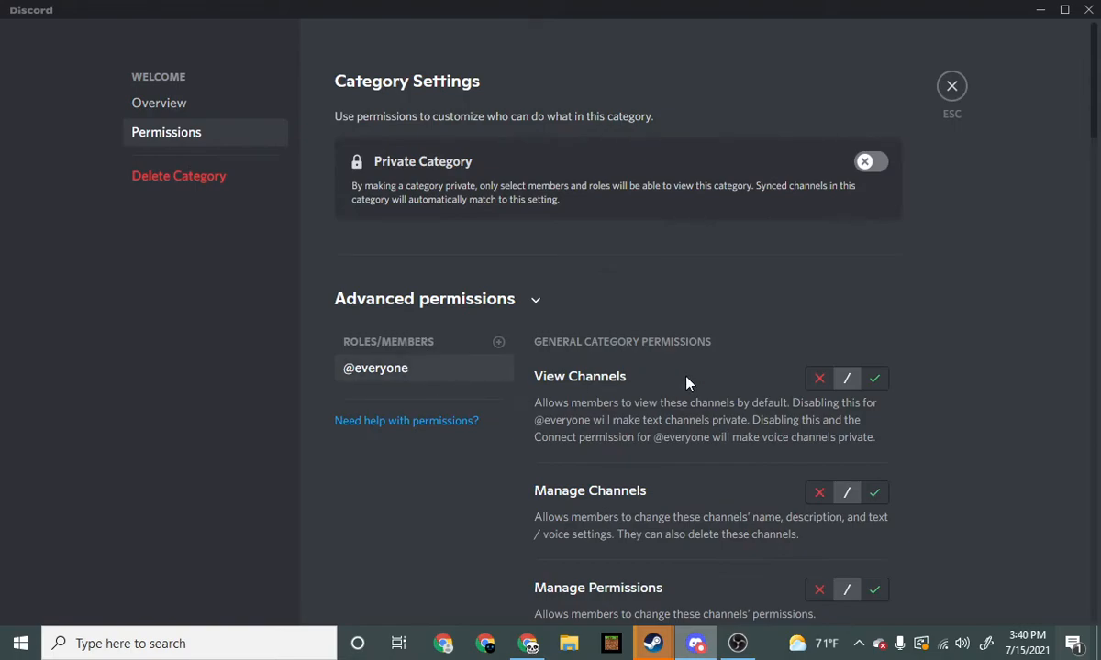
pyautogui.scroll(-8, 826, 394)
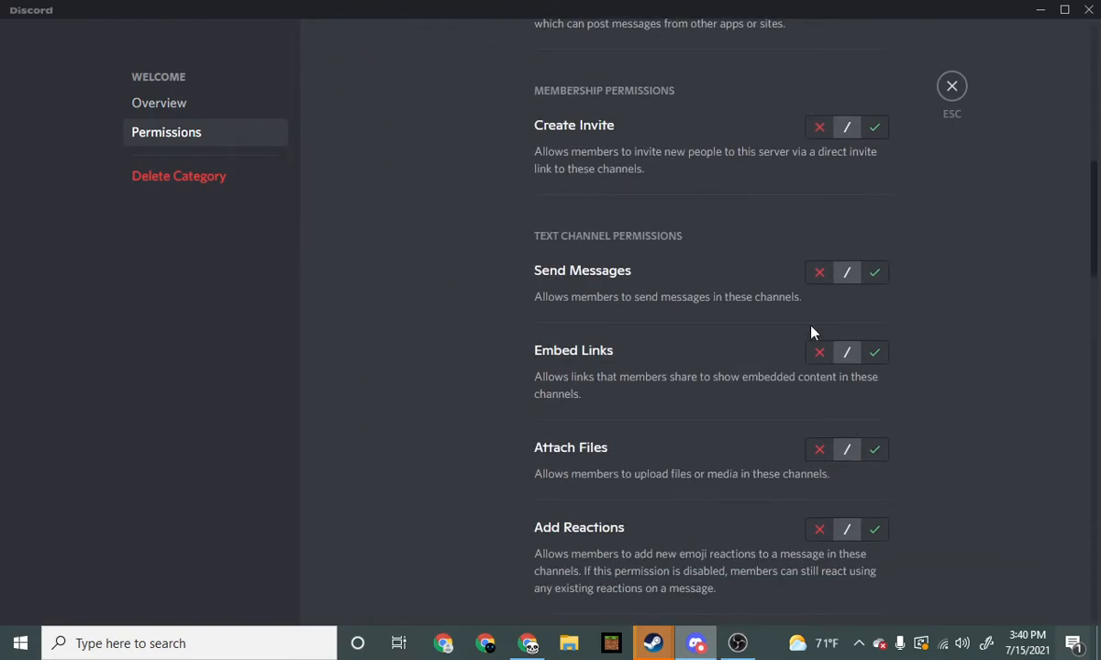
pyautogui.click(819, 272)
pyautogui.click(857, 587)
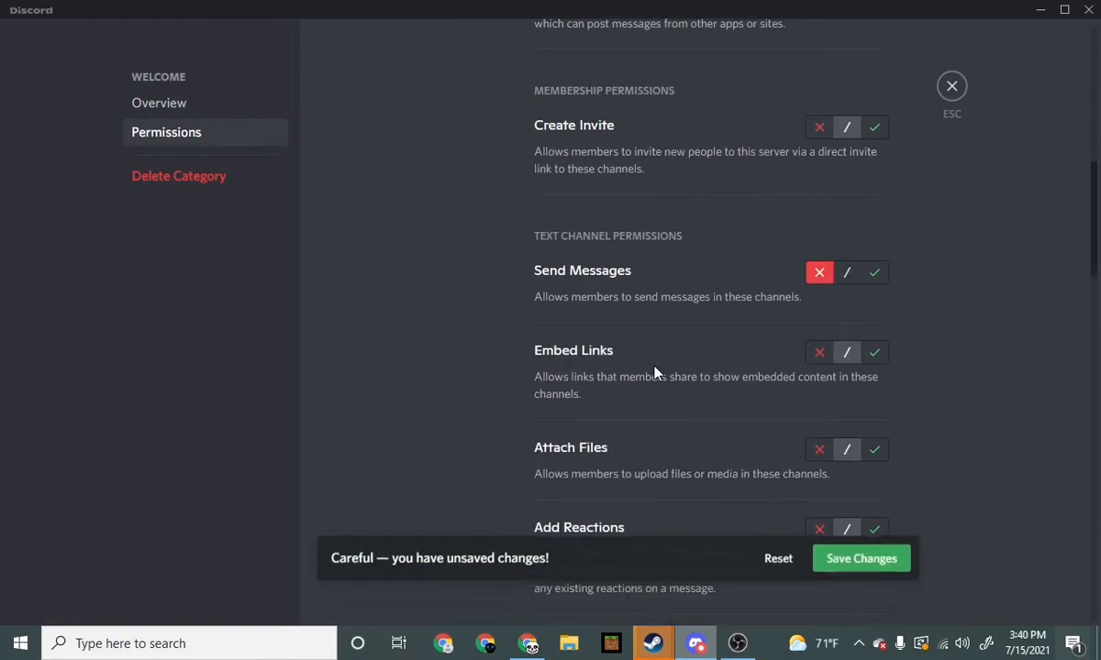
pyautogui.scroll(3, 642, 367)
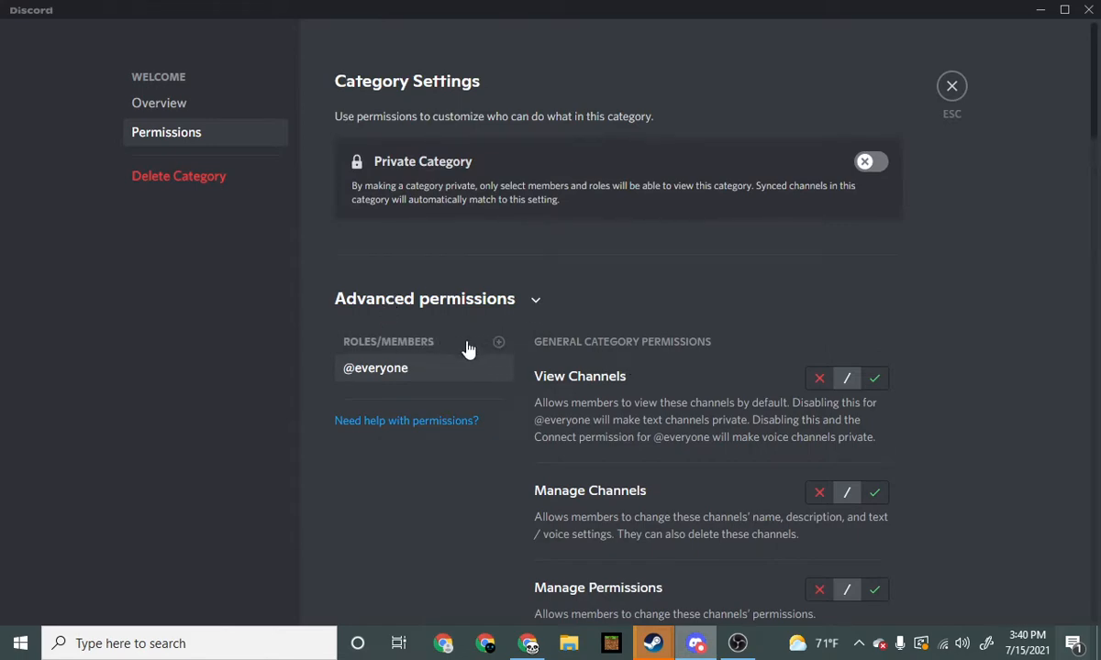
pyautogui.click(498, 343)
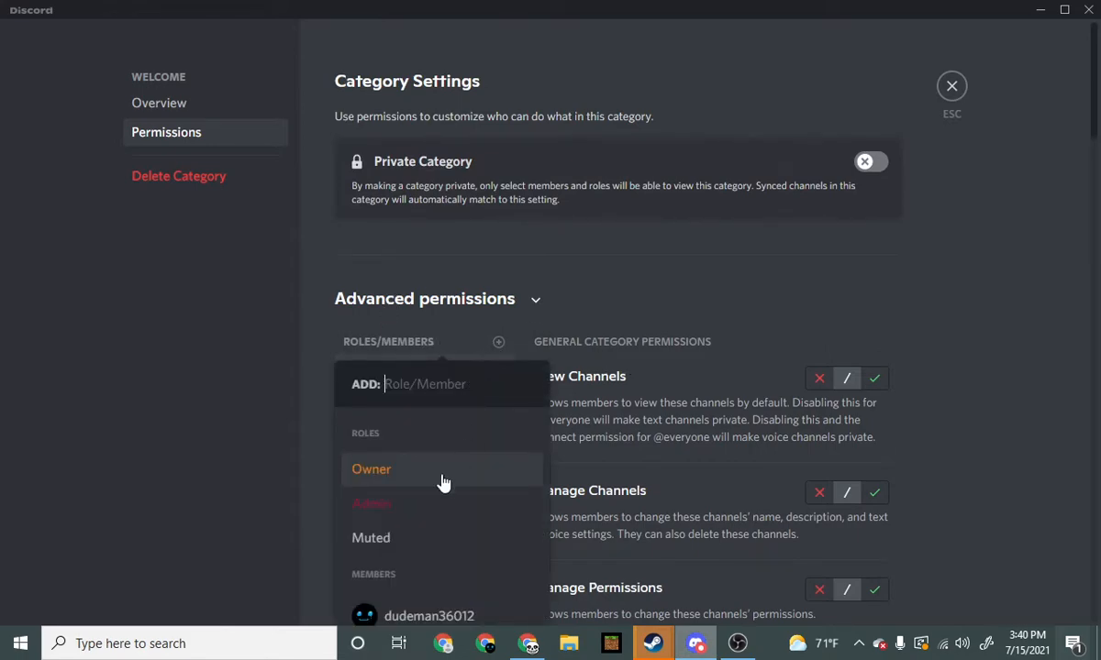
pyautogui.click(769, 242)
pyautogui.click(952, 89)
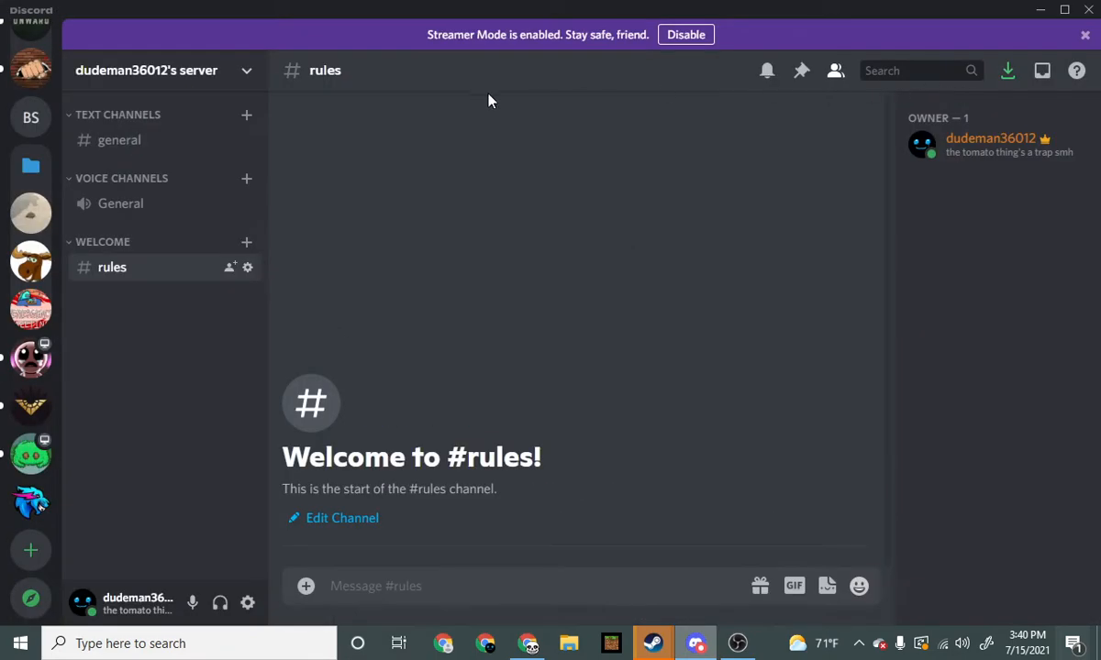
# Step: Move the welcome category above Text Channels and post "1. don't be a dingus" in the rules channel
pyautogui.moveTo(124, 147); pyautogui.dragTo(138, 119)
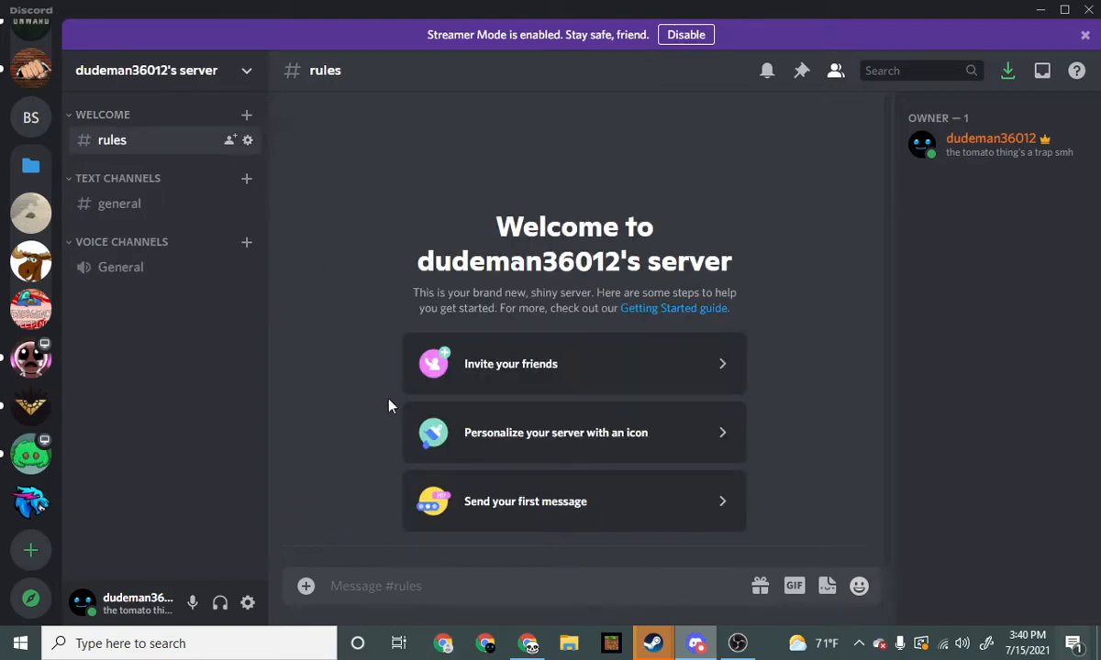
pyautogui.write('1')
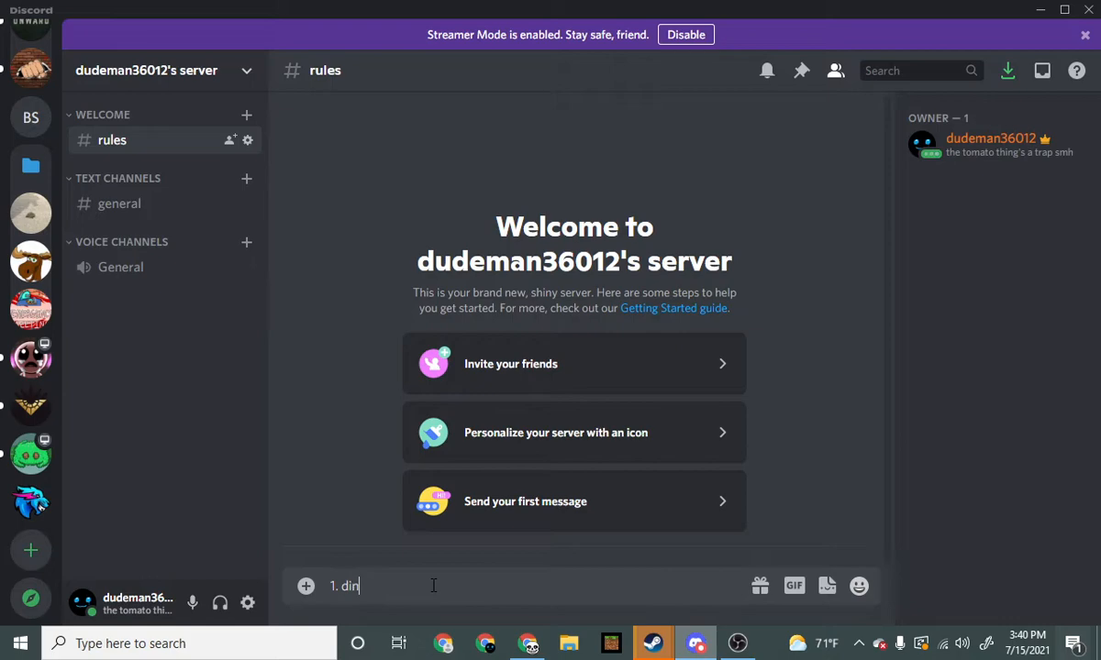
pyautogui.write('. dib')
pyautogui.press('BackSpace')
pyautogui.press('BackSpace')
pyautogui.write("on't be a dingus")
pyautogui.press('Return')
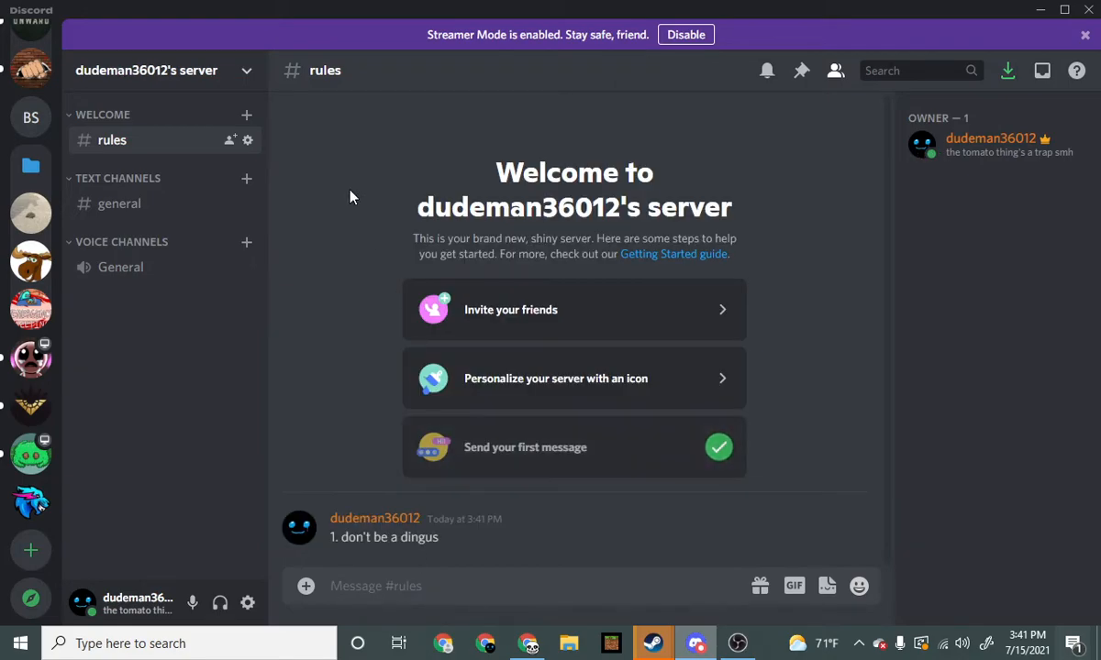
# Step: Create a non-private text channel named welcome in the welcome category
pyautogui.click(245, 120)
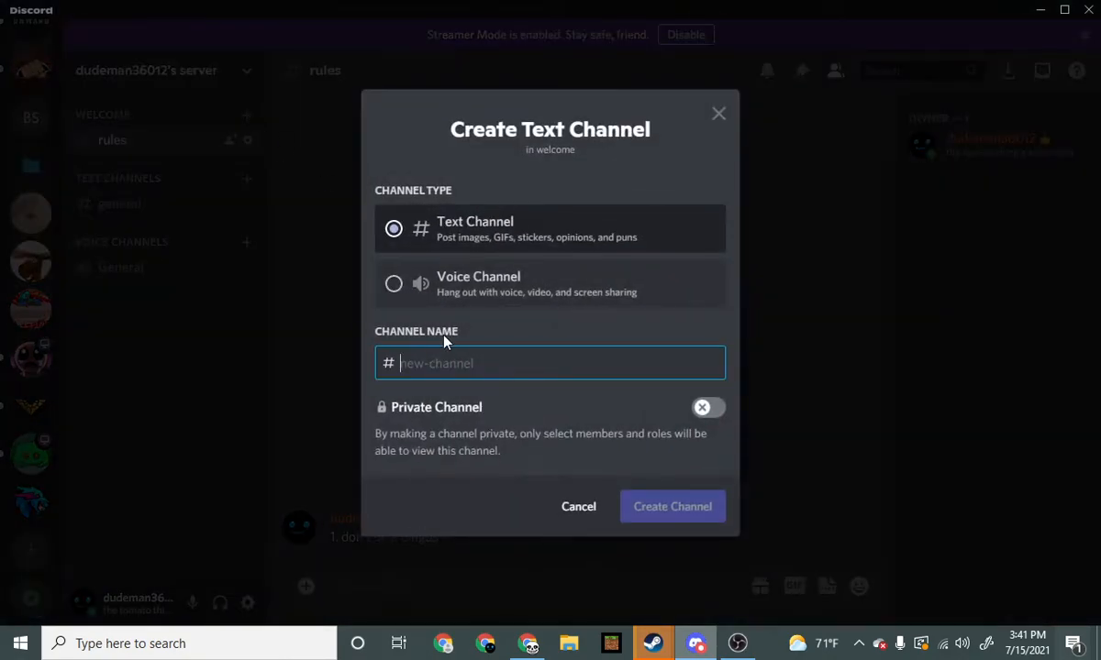
pyautogui.write('w')
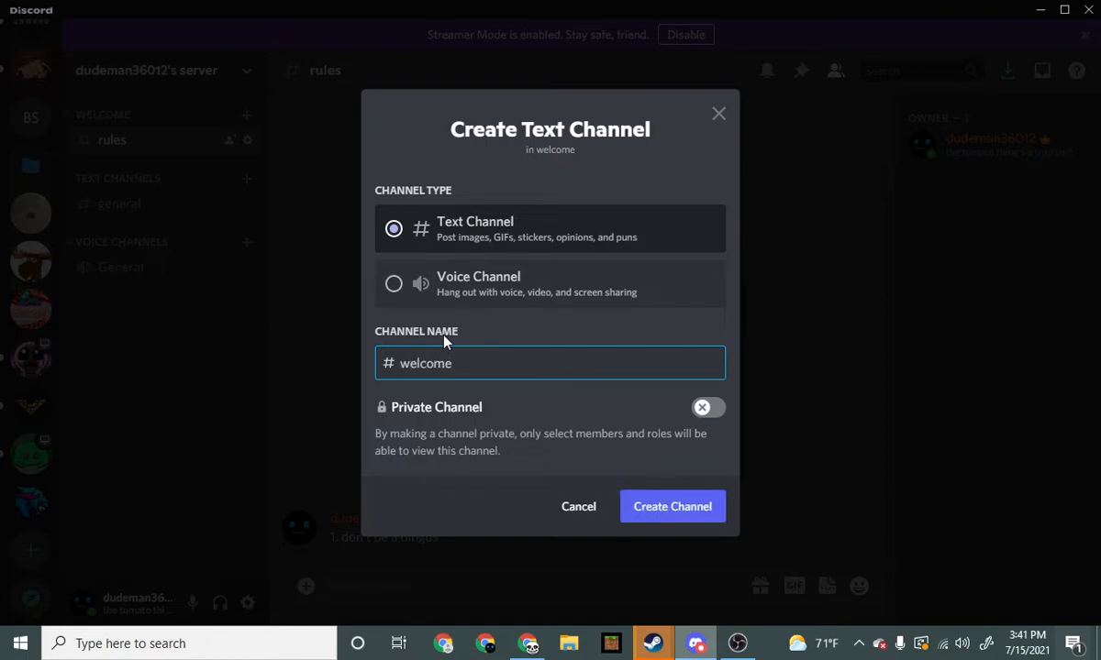
pyautogui.write('elcome')
pyautogui.press('Return')
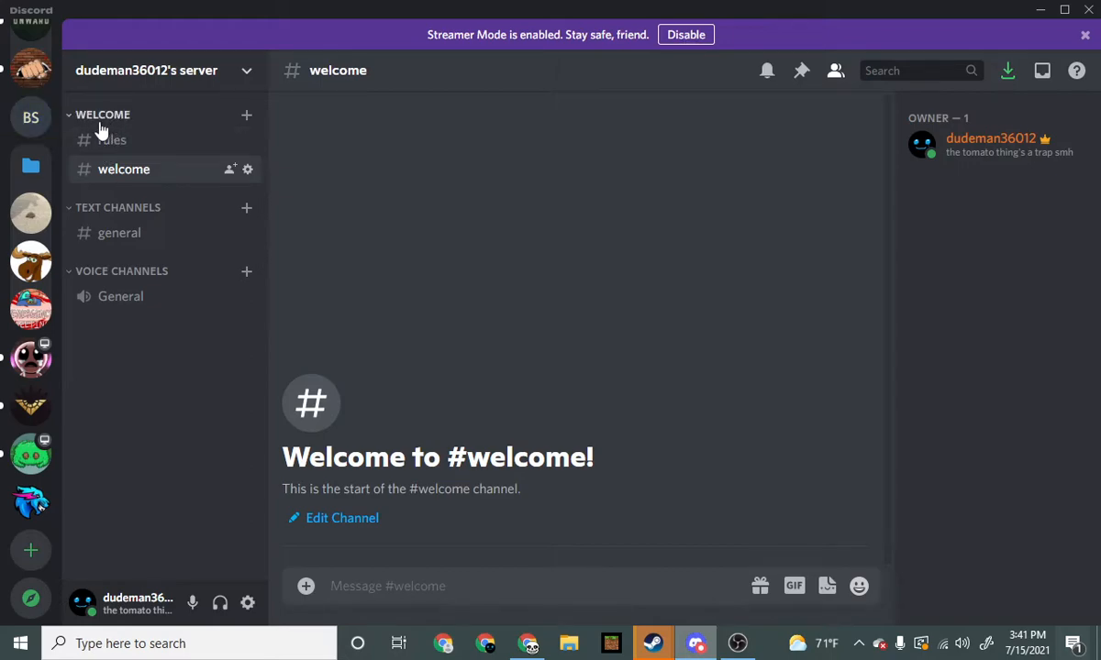
# Step: Set the server's system messages channel to welcome, save the change and close the server settings
pyautogui.click(244, 70)
pyautogui.click(221, 183)
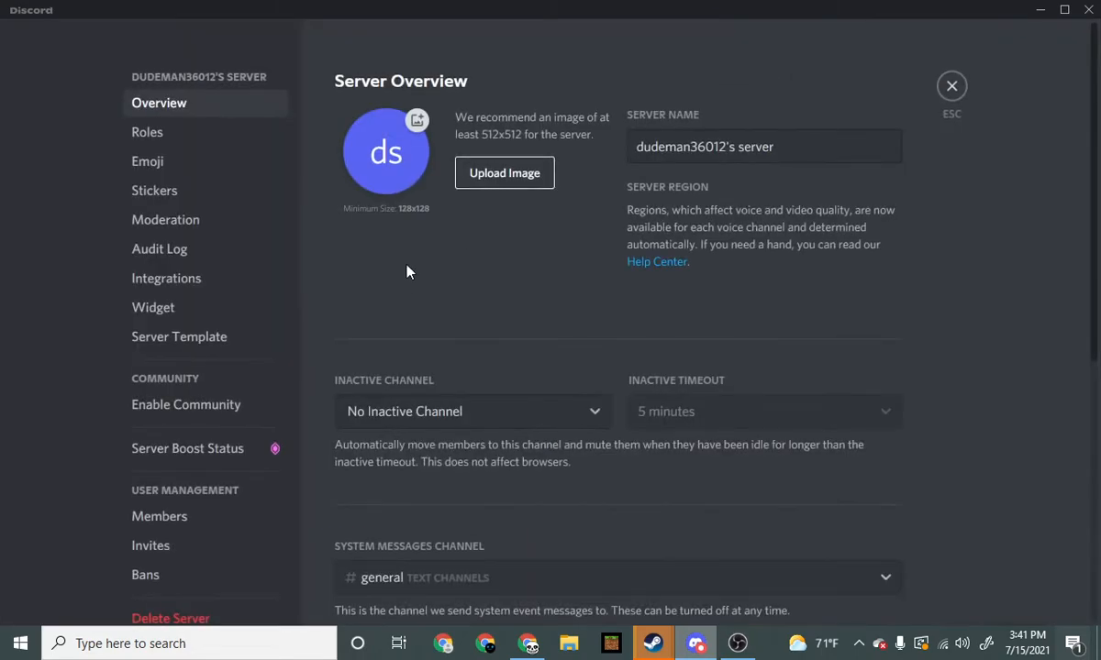
pyautogui.scroll(-4, 477, 312)
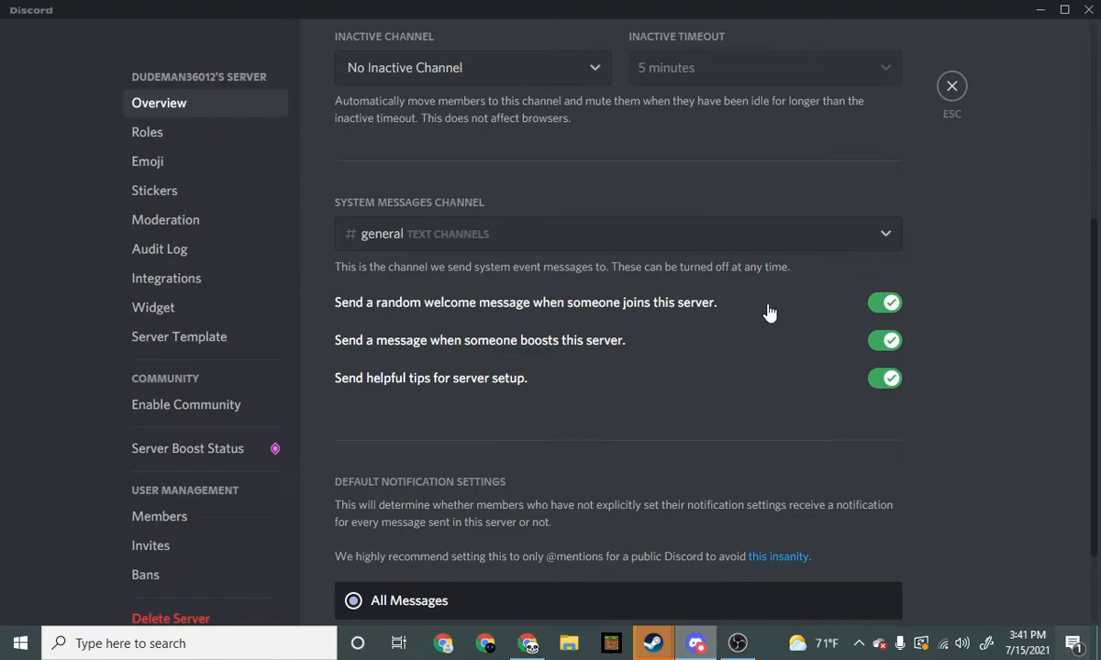
pyautogui.click(761, 237)
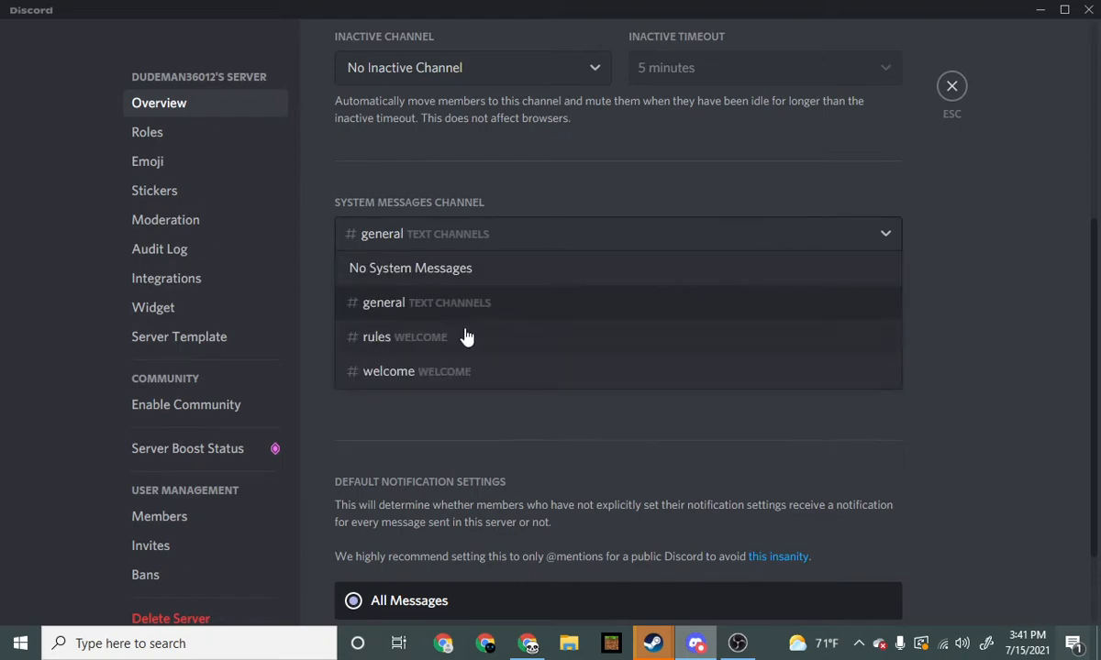
pyautogui.click(423, 372)
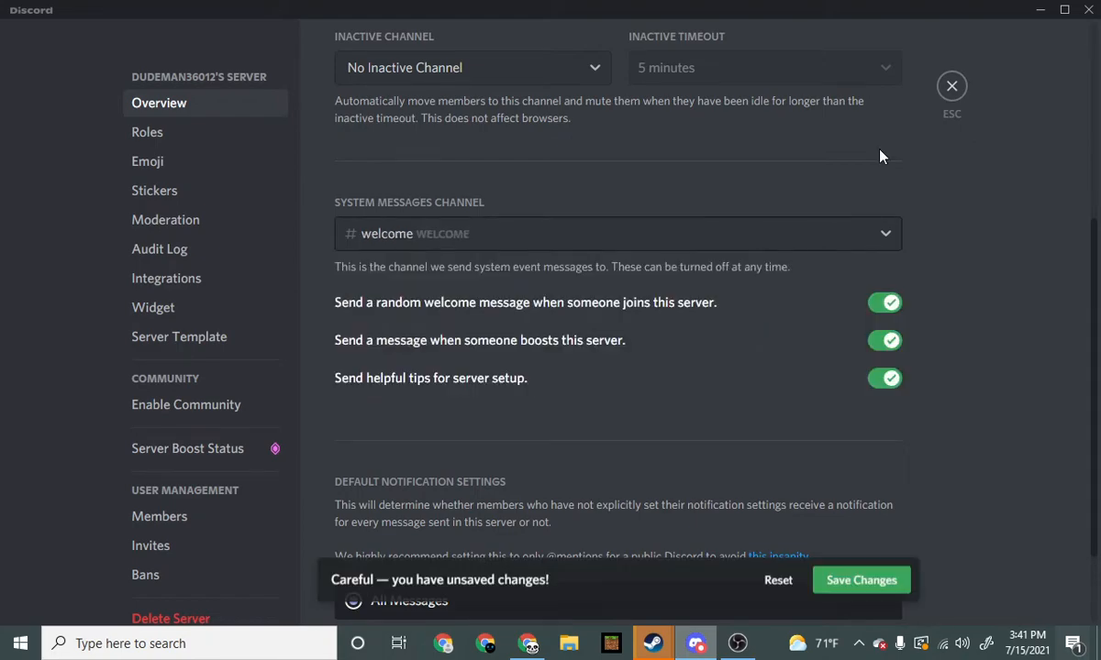
pyautogui.click(878, 585)
pyautogui.click(951, 89)
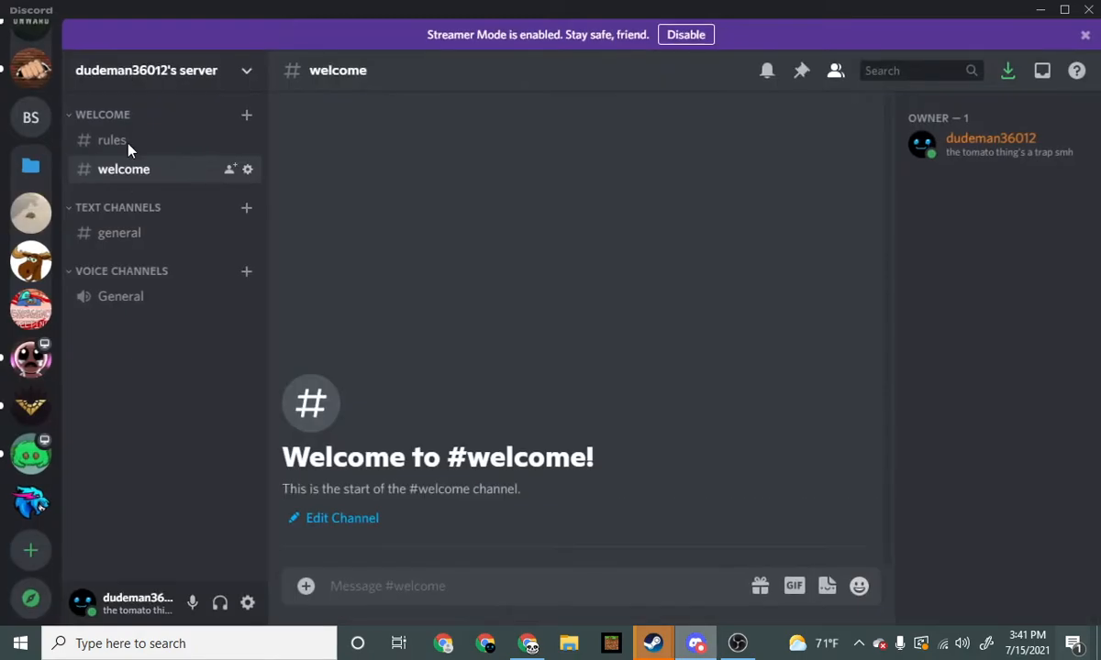
# Step: Review the permissions of the general text channel and close its settings
pyautogui.click(196, 231)
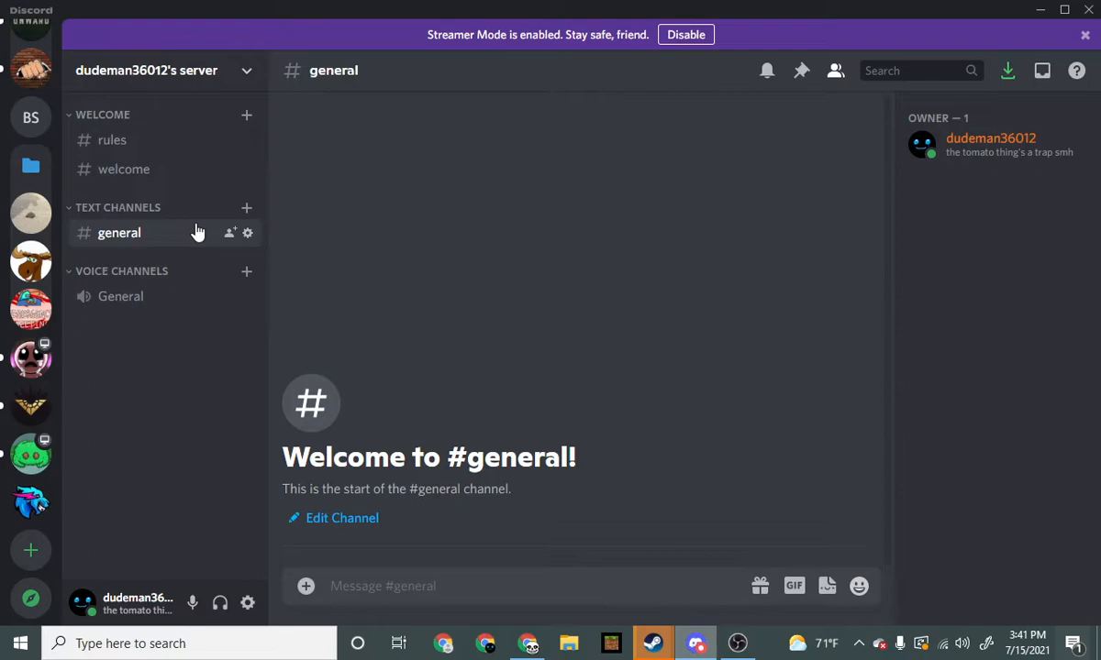
pyautogui.click(247, 233)
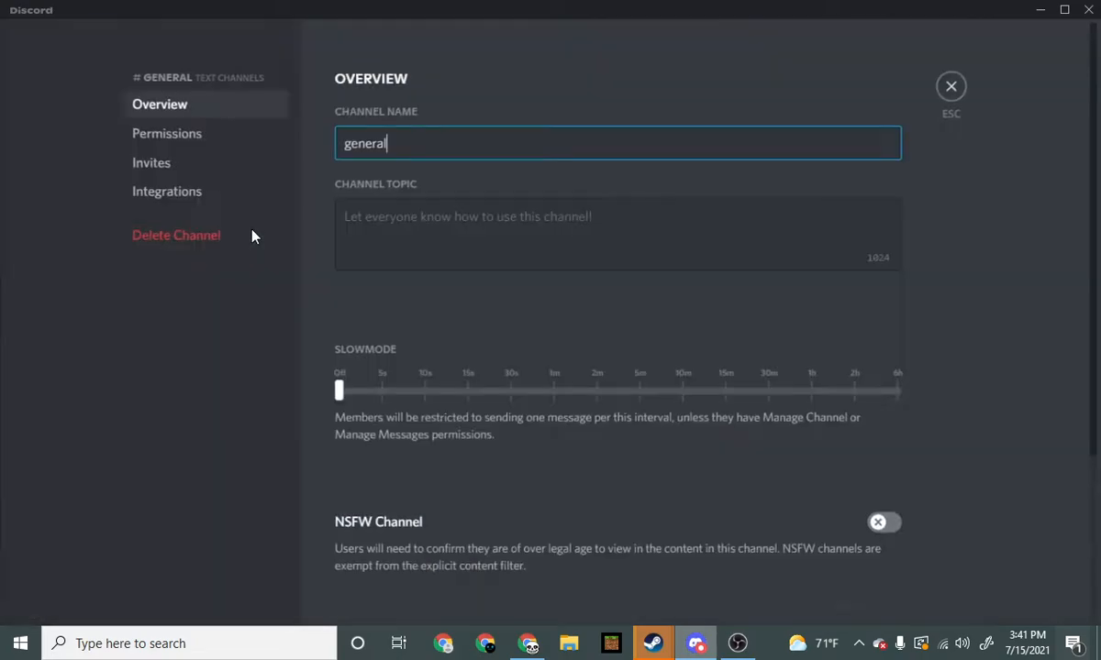
pyautogui.click(198, 139)
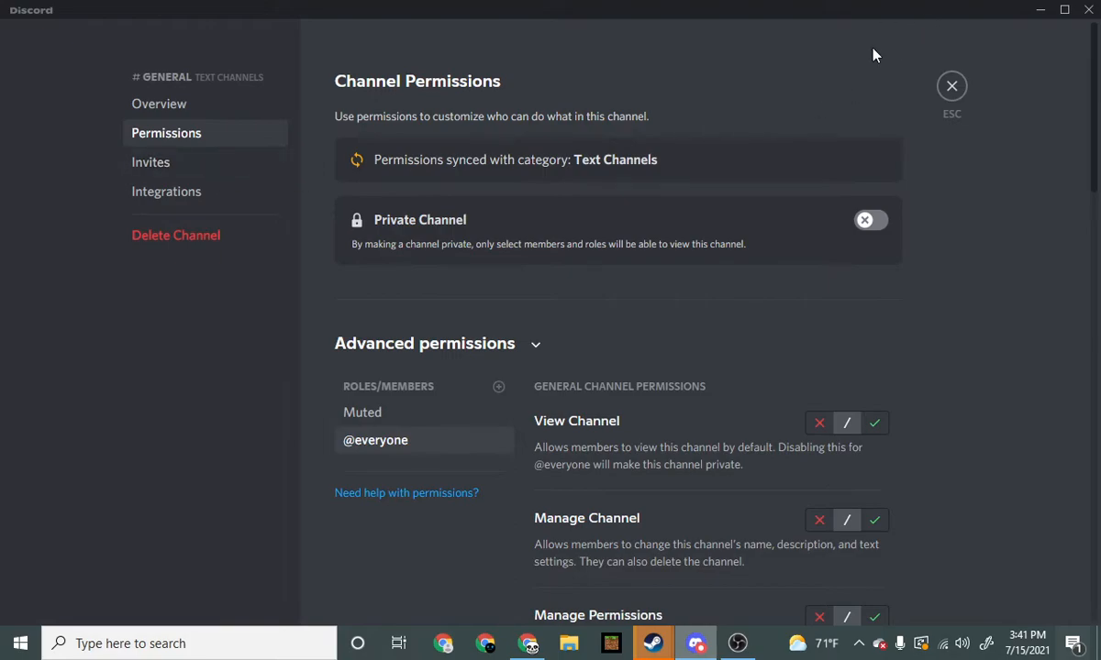
pyautogui.click(953, 85)
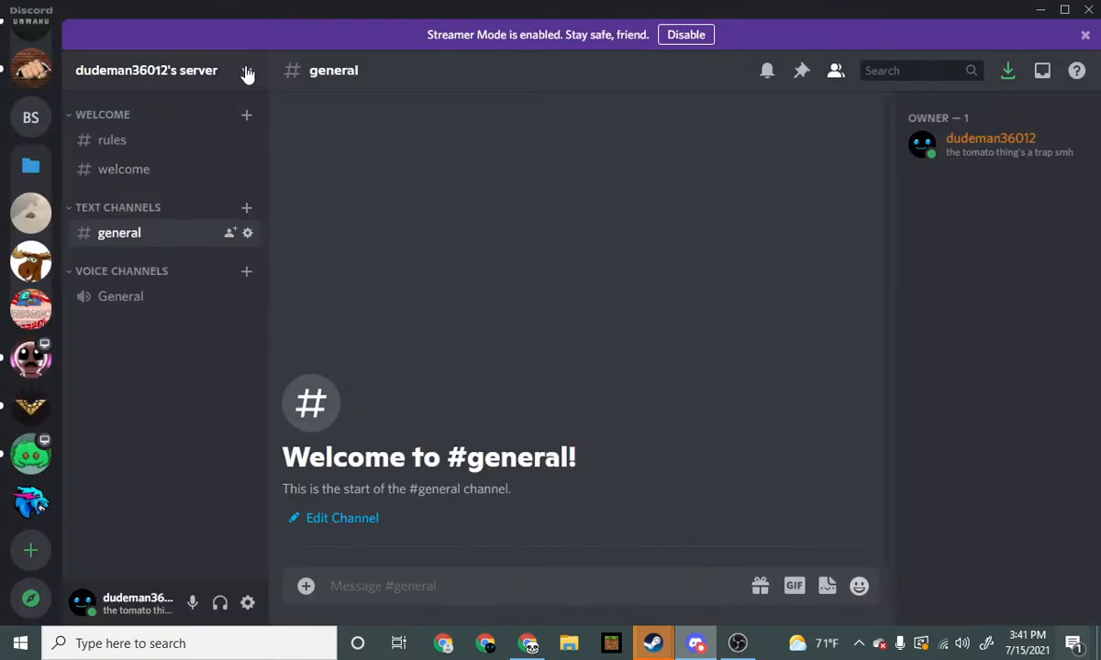
# Step: View the server as the Muted role, check the rules and welcome channels, and leave the role preview
pyautogui.click(240, 72)
pyautogui.click(217, 185)
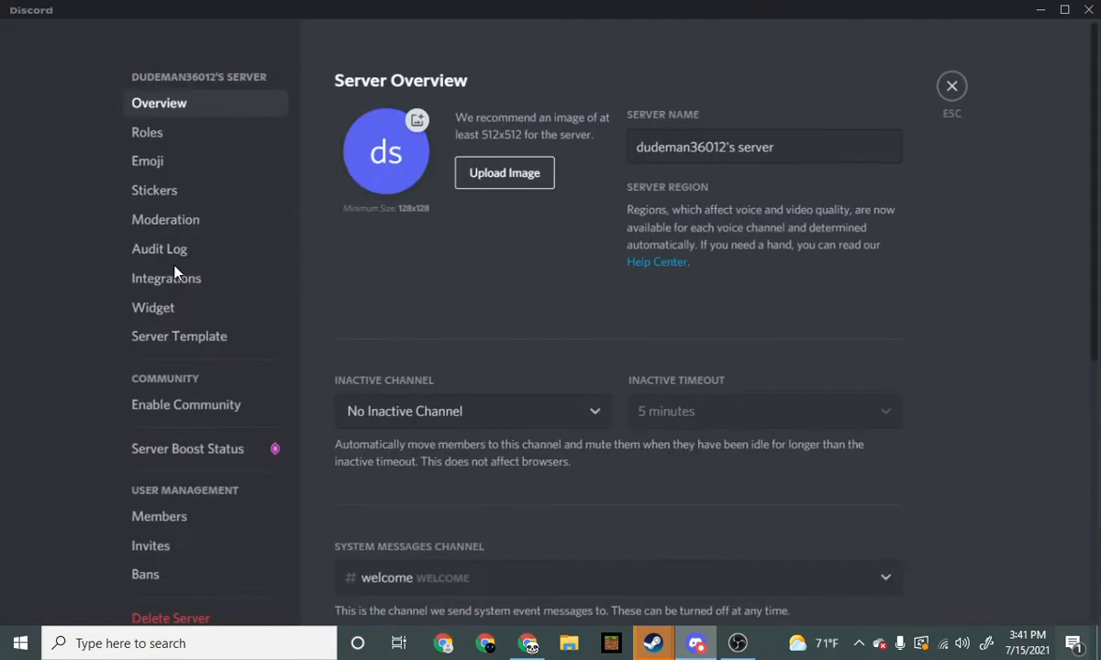
pyautogui.click(170, 137)
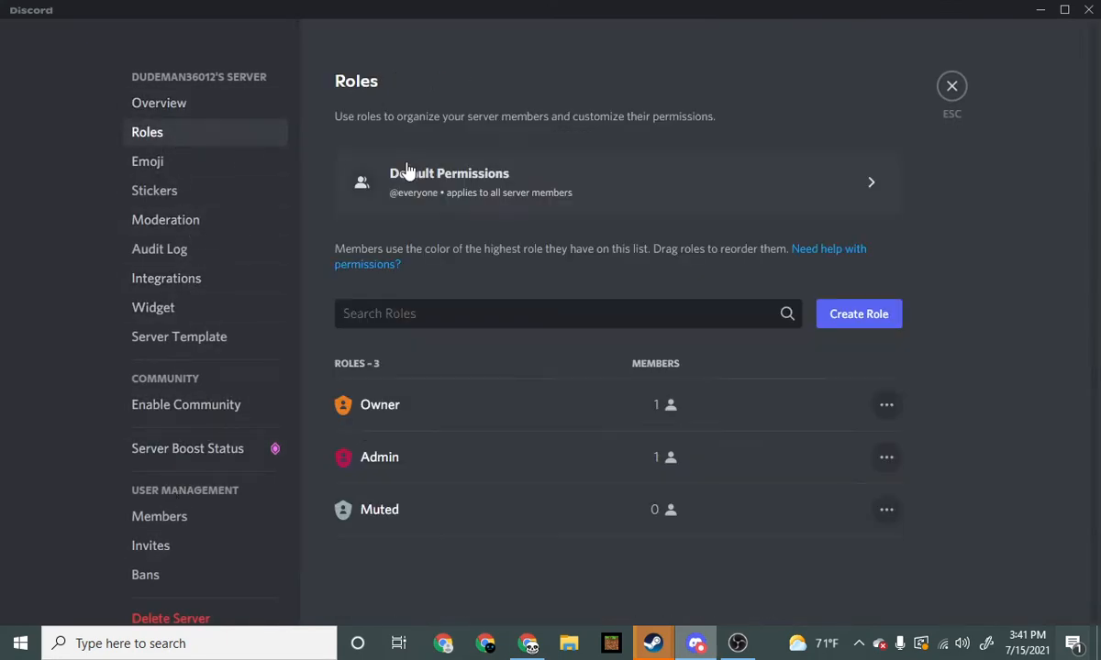
pyautogui.click(883, 510)
pyautogui.click(928, 526)
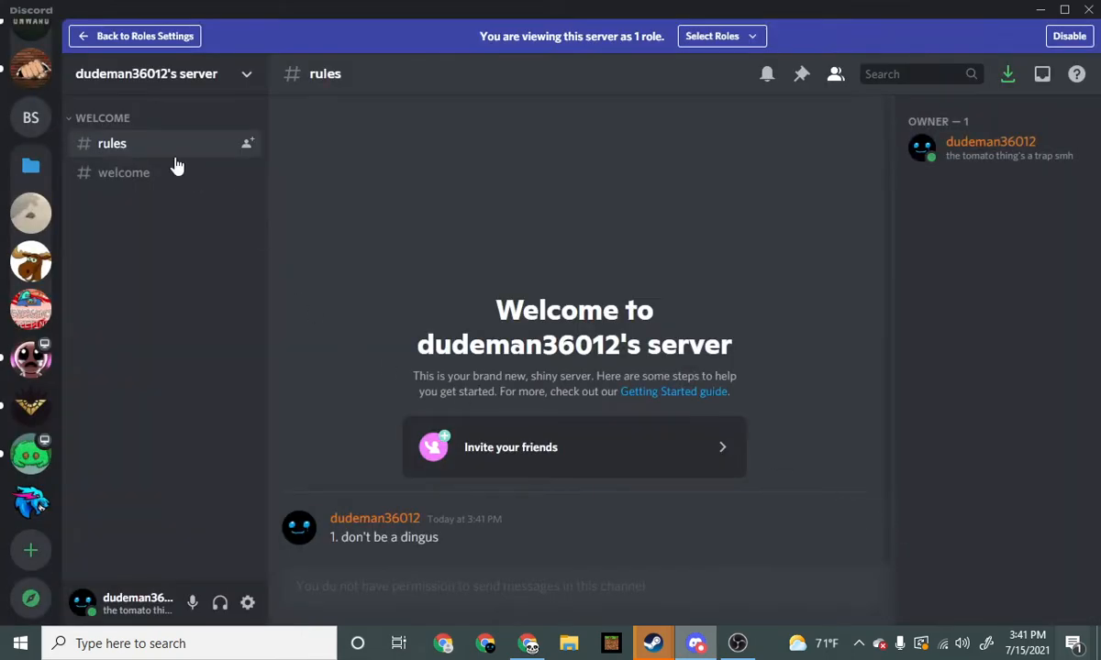
pyautogui.click(152, 175)
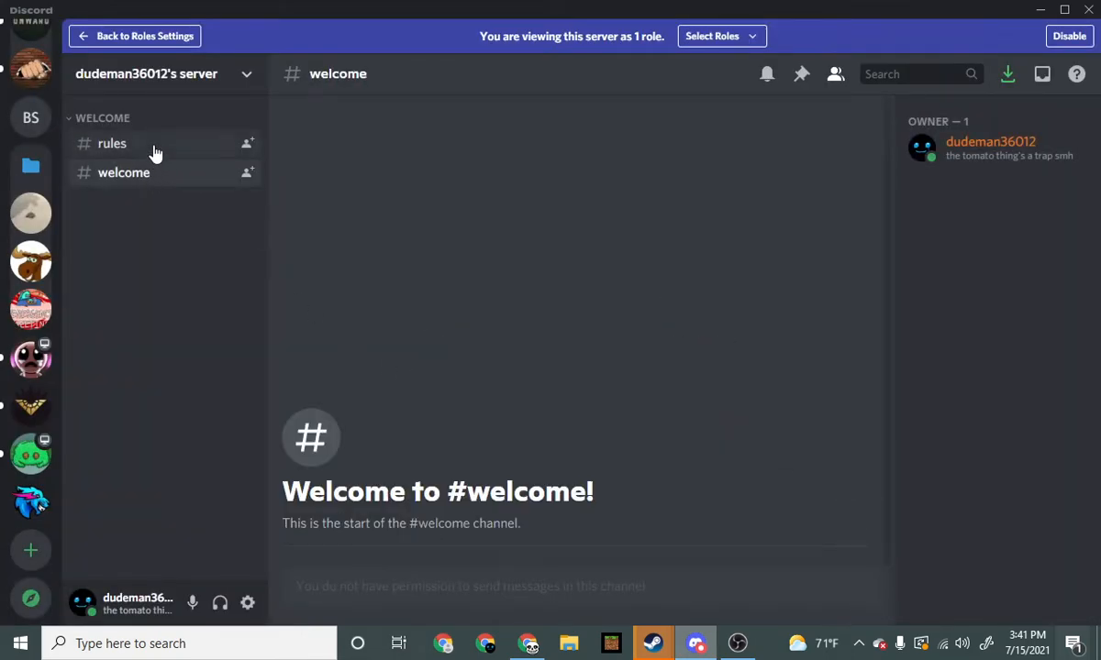
pyautogui.click(155, 152)
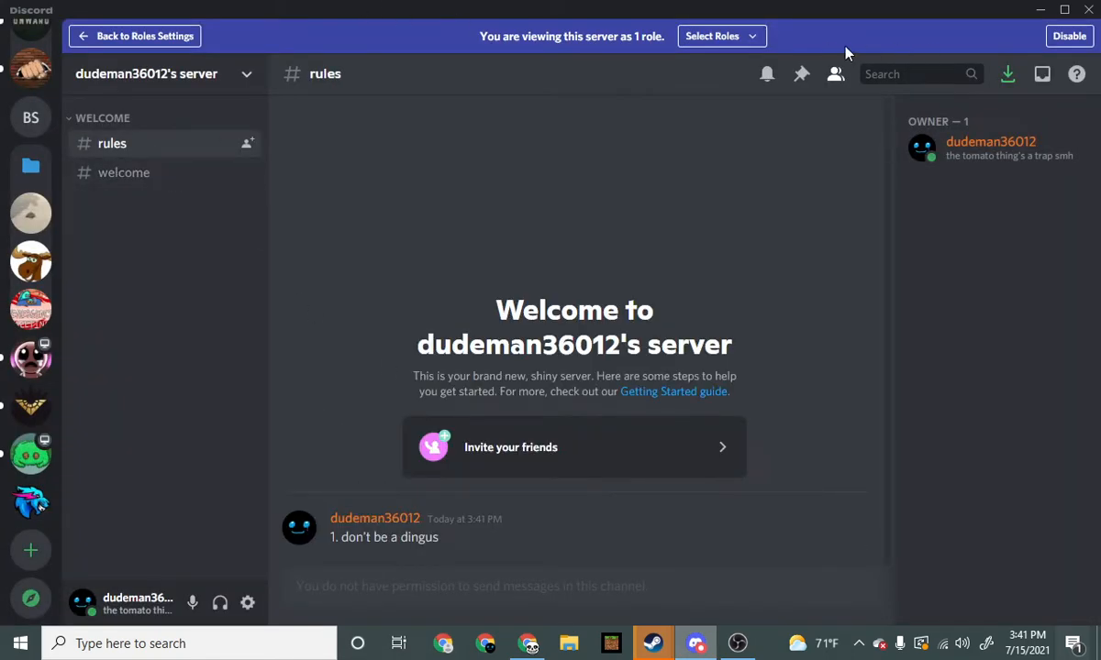
pyautogui.click(1068, 36)
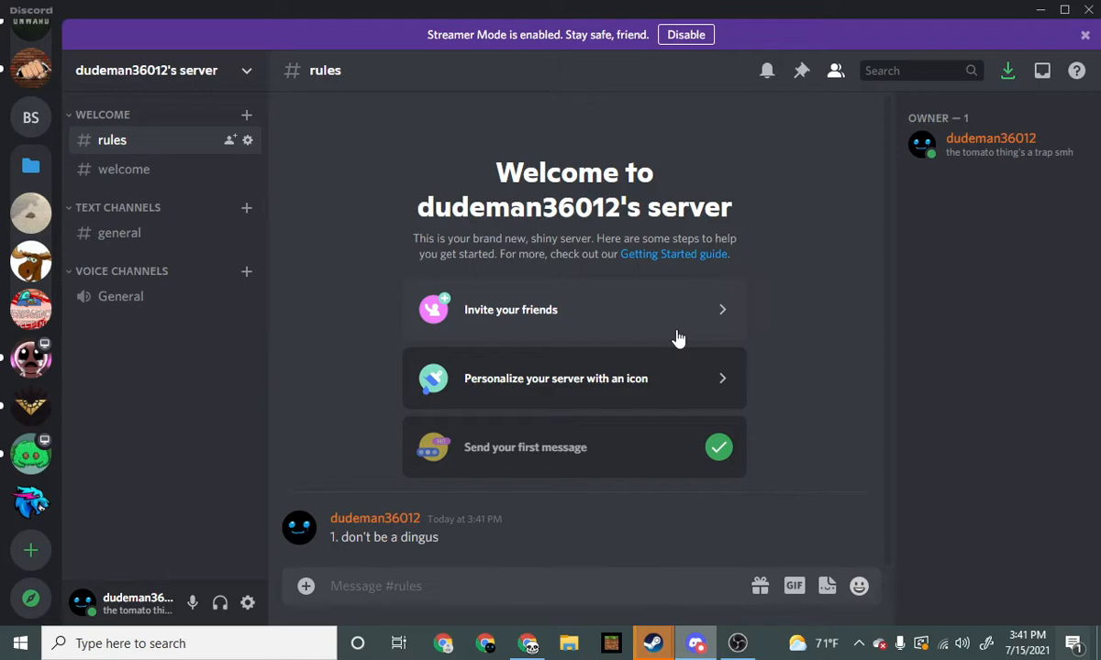
pyautogui.rightClick(90, 196)
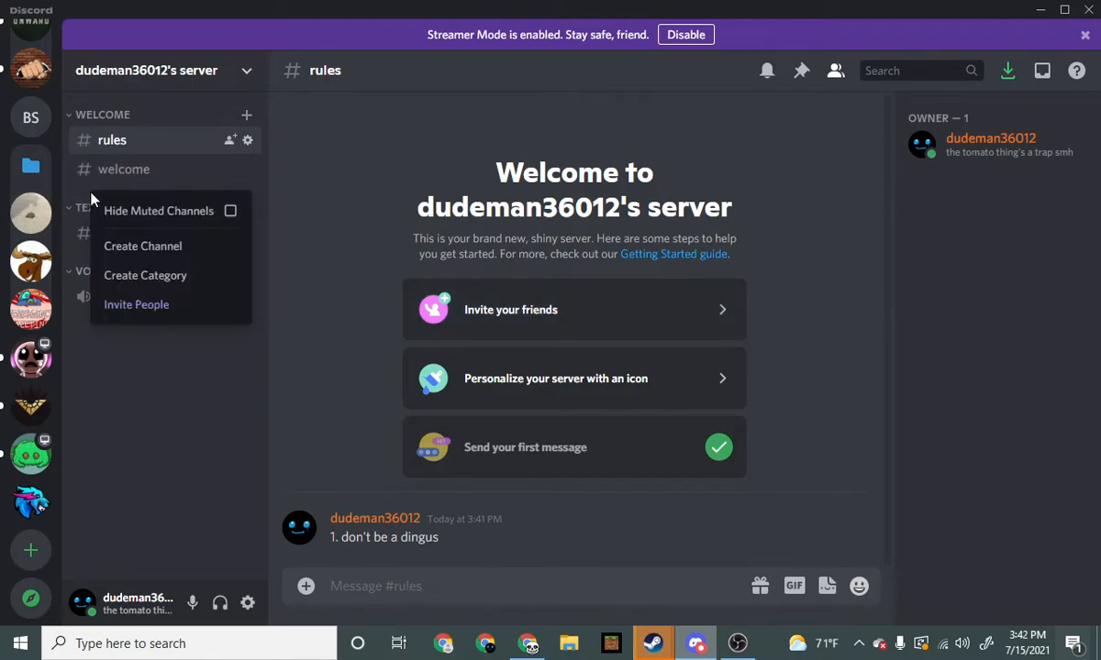
pyautogui.click(144, 277)
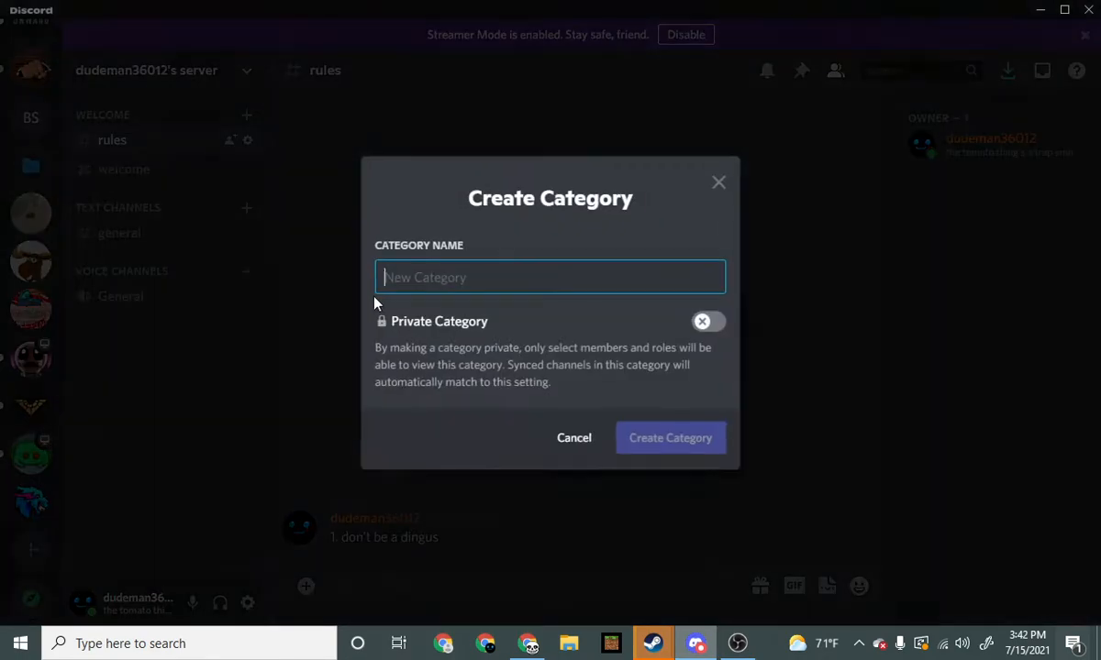
pyautogui.write('Adming')
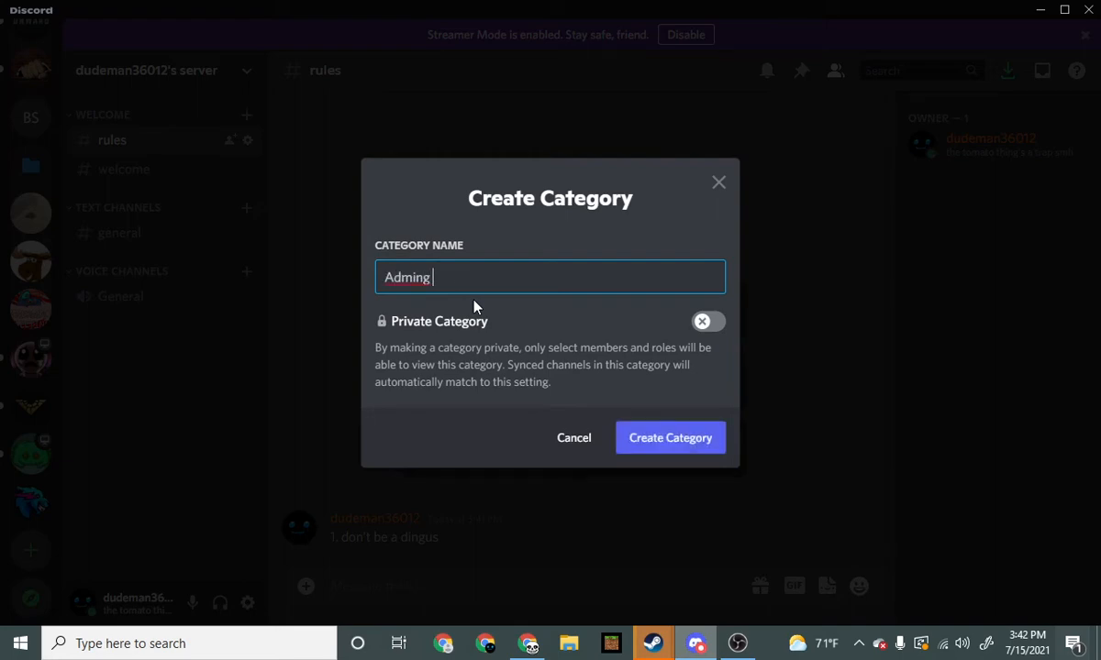
pyautogui.press('BackSpace')
pyautogui.press('BackSpace')
pyautogui.write('stuff')
pyautogui.click(705, 321)
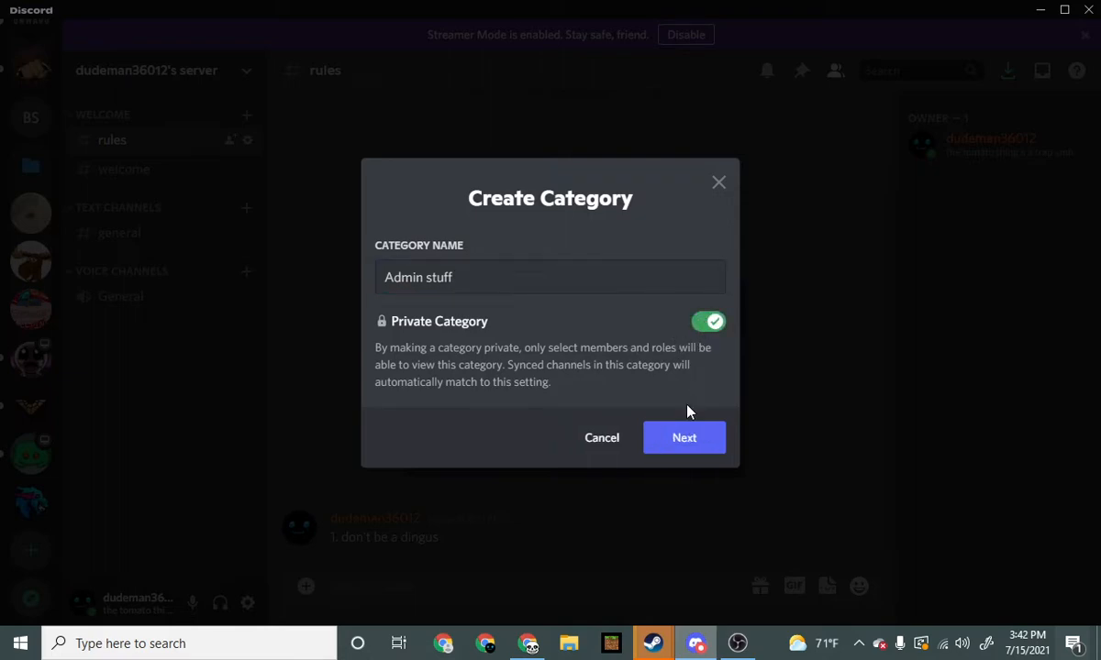
pyautogui.click(686, 445)
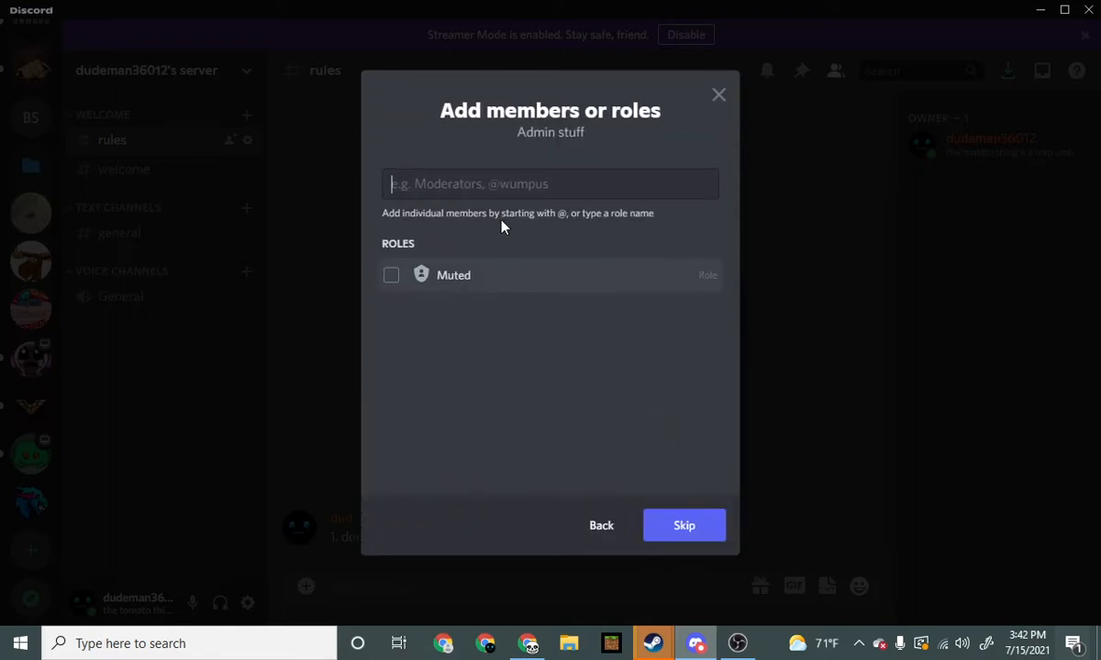
pyautogui.write('admin')
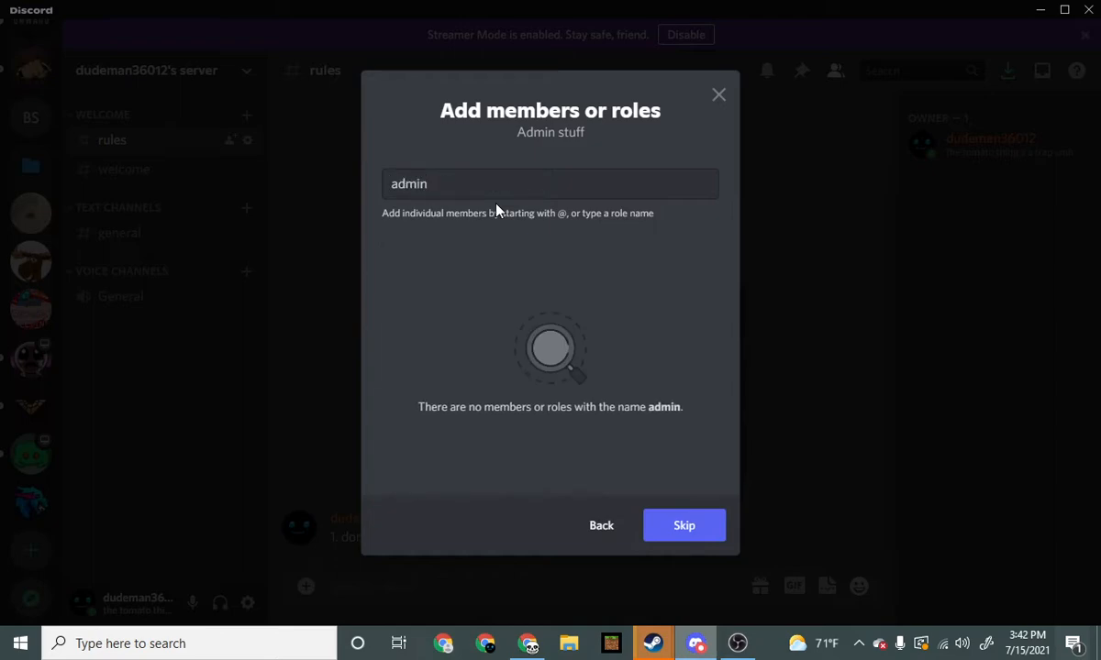
pyautogui.click(603, 527)
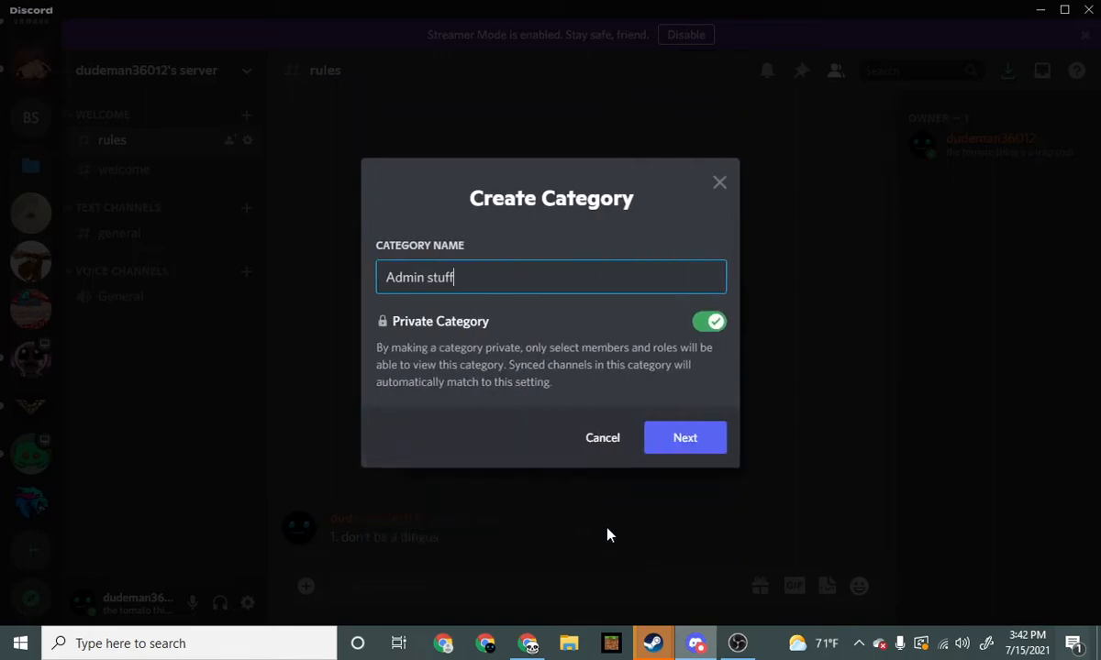
pyautogui.click(603, 436)
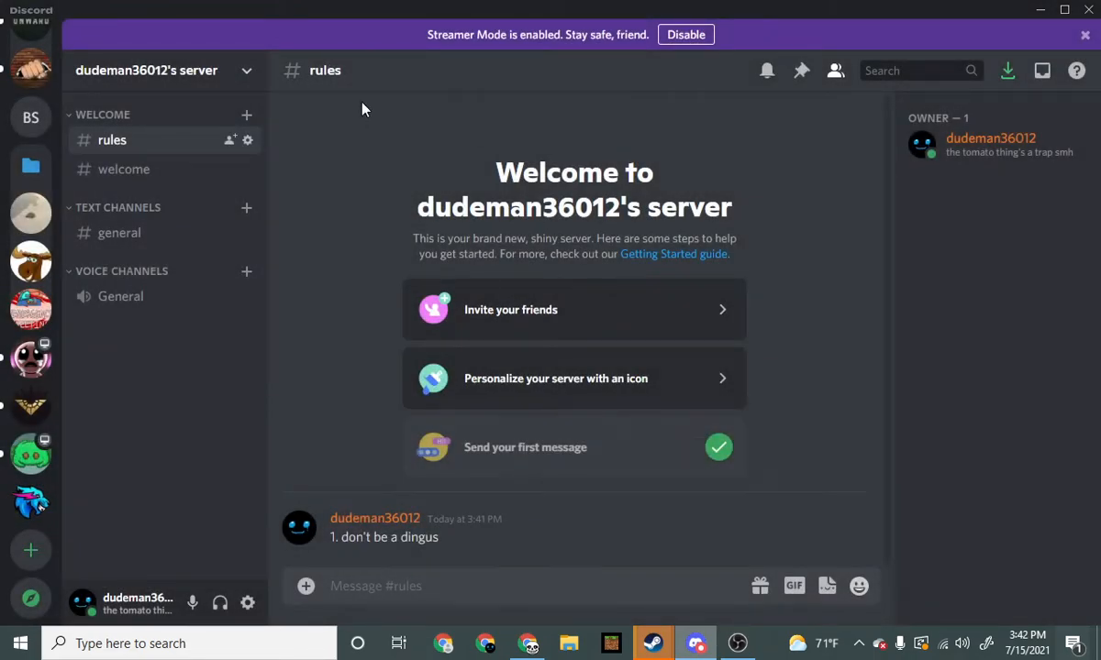
# Step: Review the role list in the server settings and close the settings
pyautogui.click(241, 71)
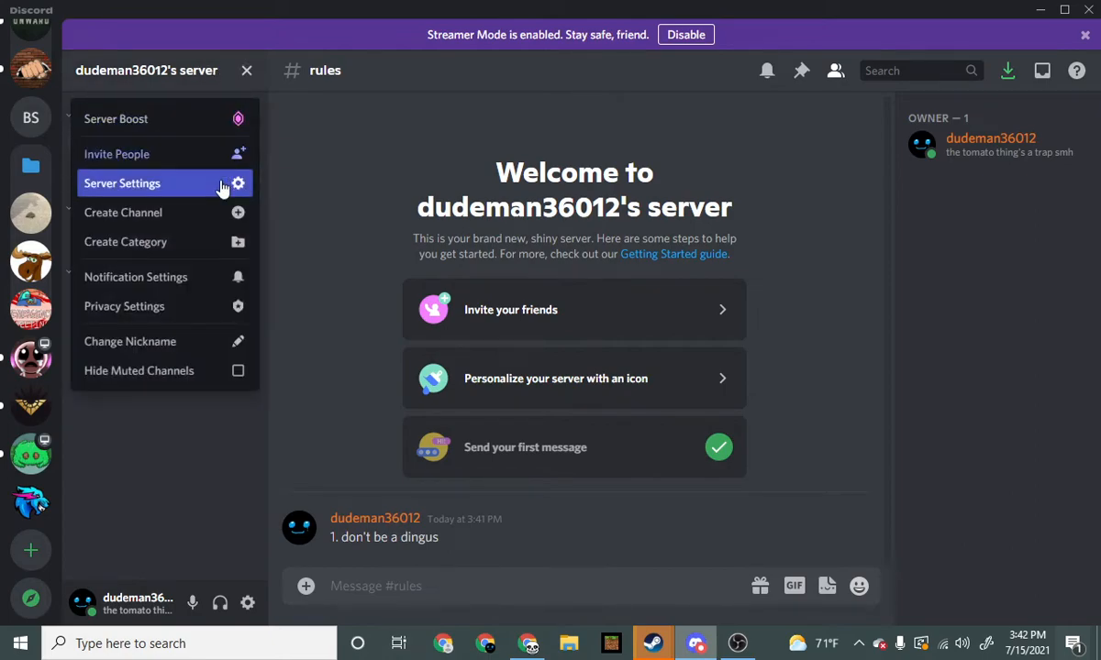
pyautogui.click(221, 187)
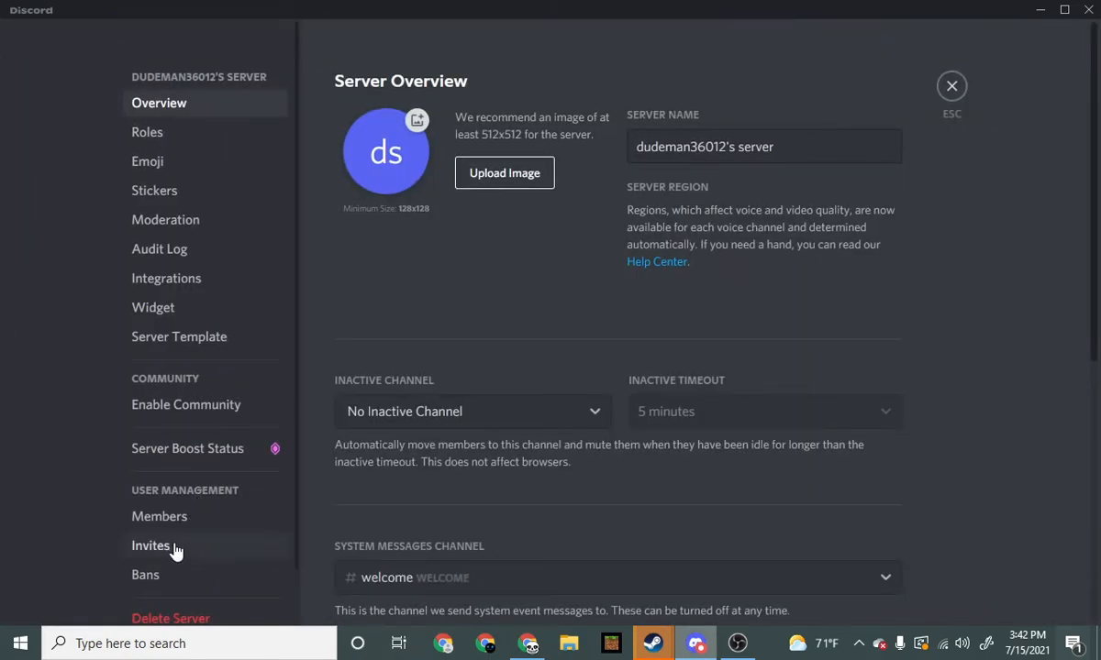
pyautogui.click(163, 136)
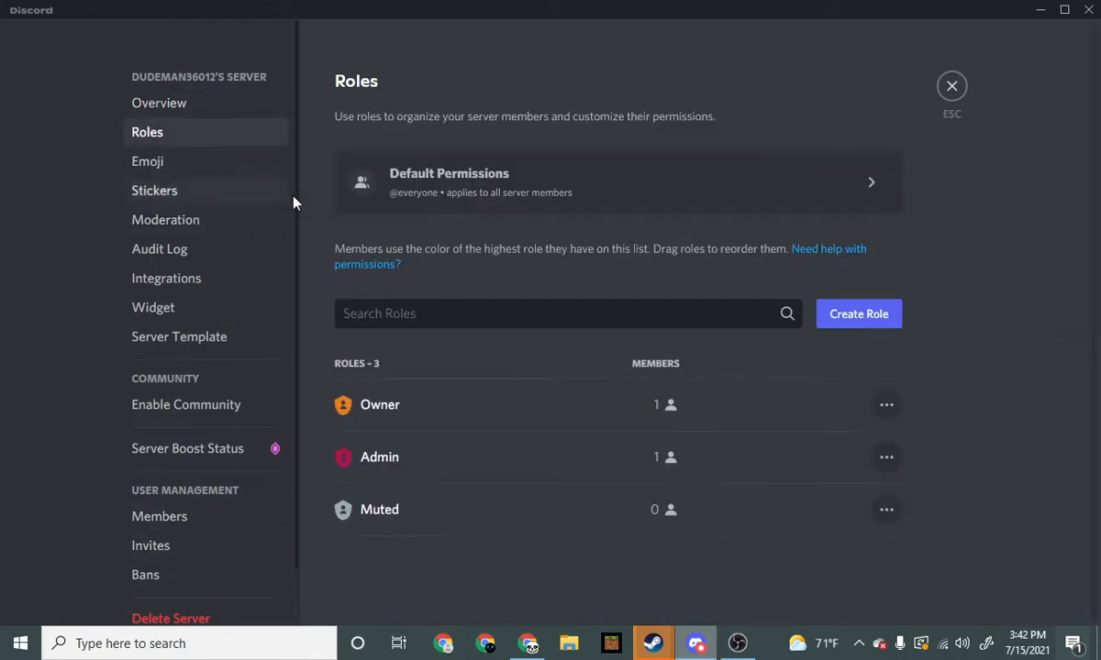
pyautogui.click(952, 86)
# Step: Create a private category named admin stuff without adding any members or roles
pyautogui.rightClick(145, 376)
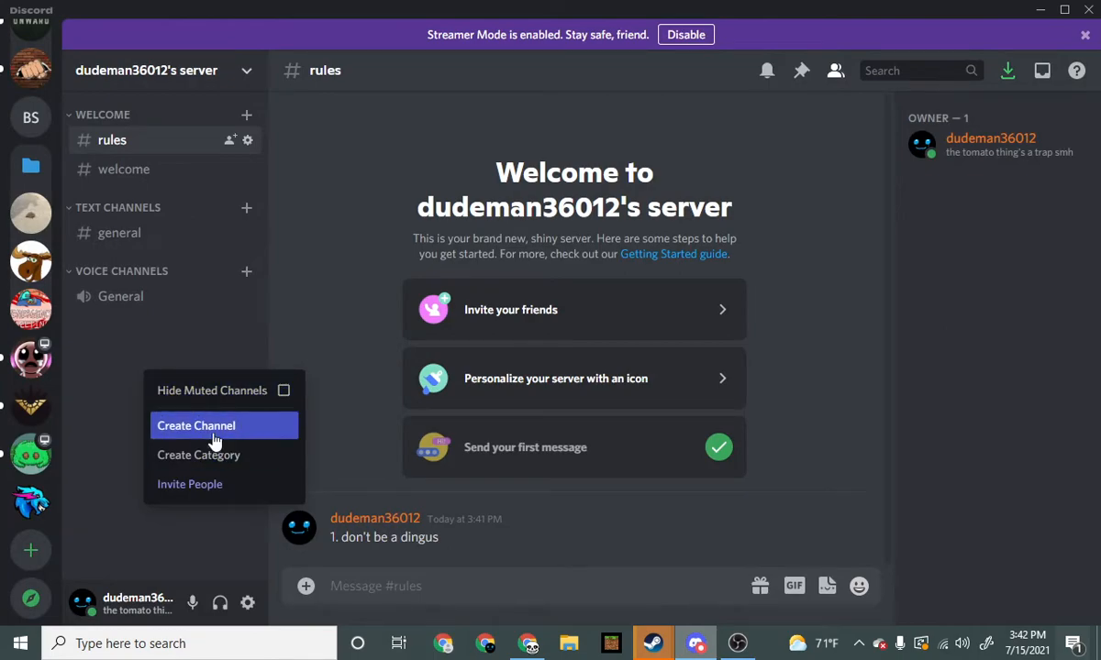
pyautogui.click(225, 455)
pyautogui.write('admi')
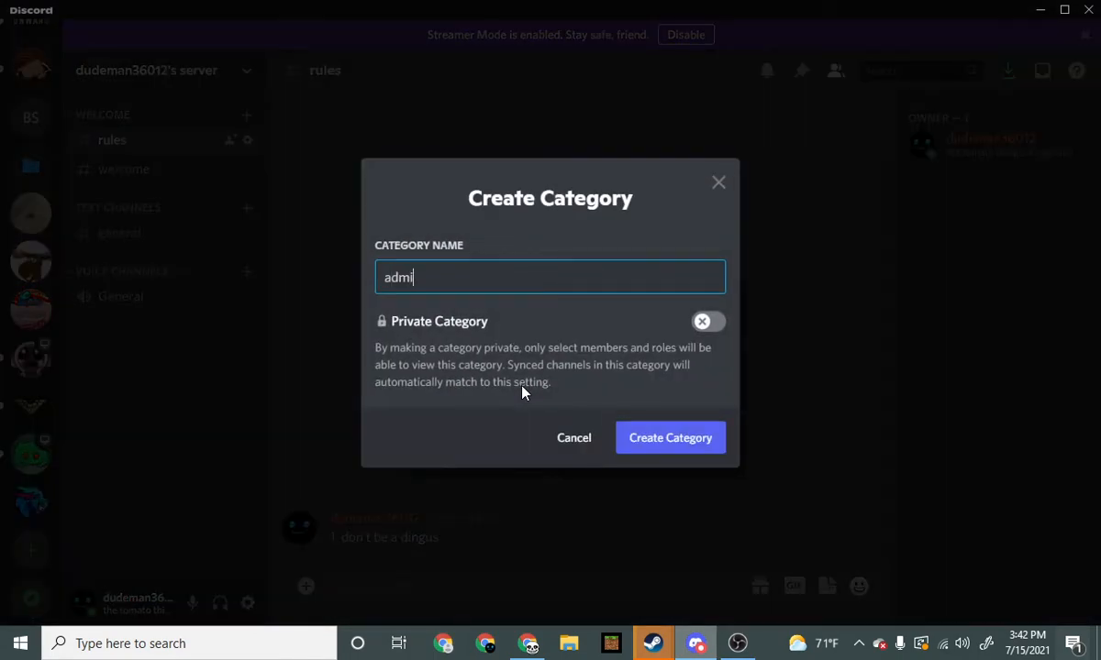
pyautogui.write('n stuff')
pyautogui.click(706, 322)
pyautogui.click(697, 442)
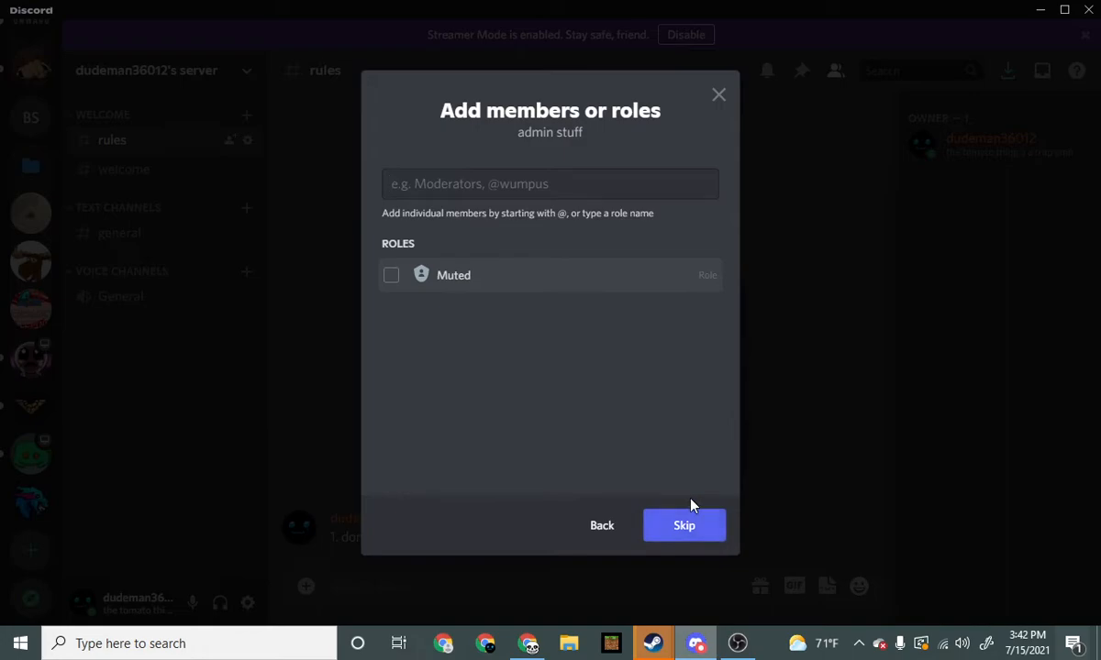
pyautogui.write('dud')
pyautogui.press('BackSpace')
pyautogui.press('BackSpace')
pyautogui.press('BackSpace')
pyautogui.click(673, 525)
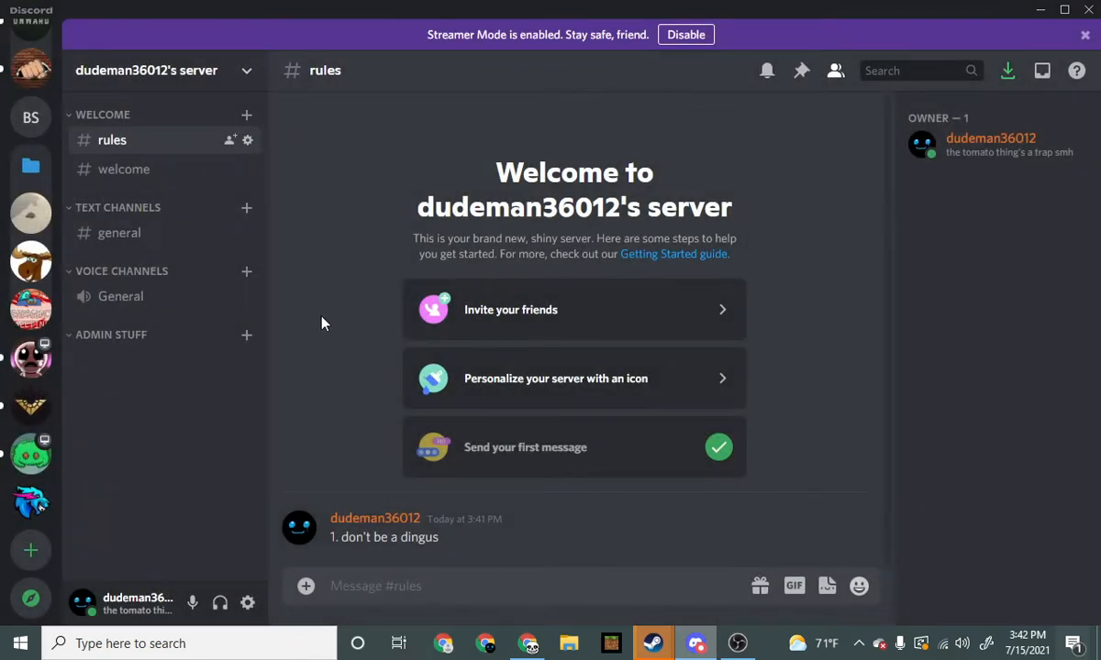
# Step: Create a non-private text channel named admin-chat outside the categories
pyautogui.rightClick(181, 387)
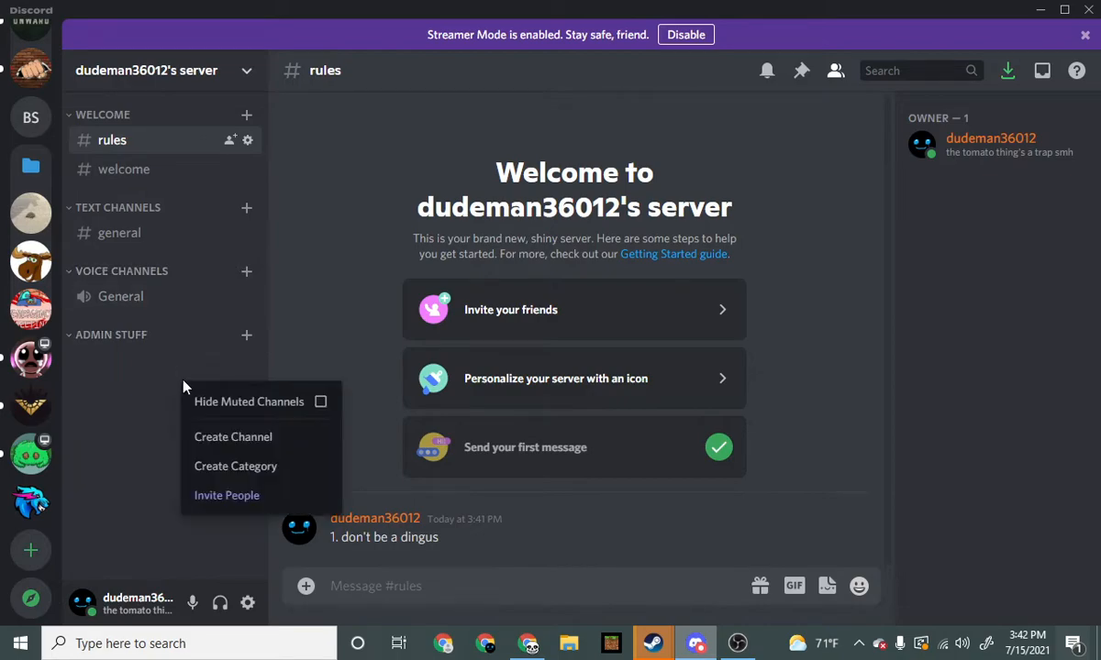
pyautogui.click(293, 437)
pyautogui.write('asmin-')
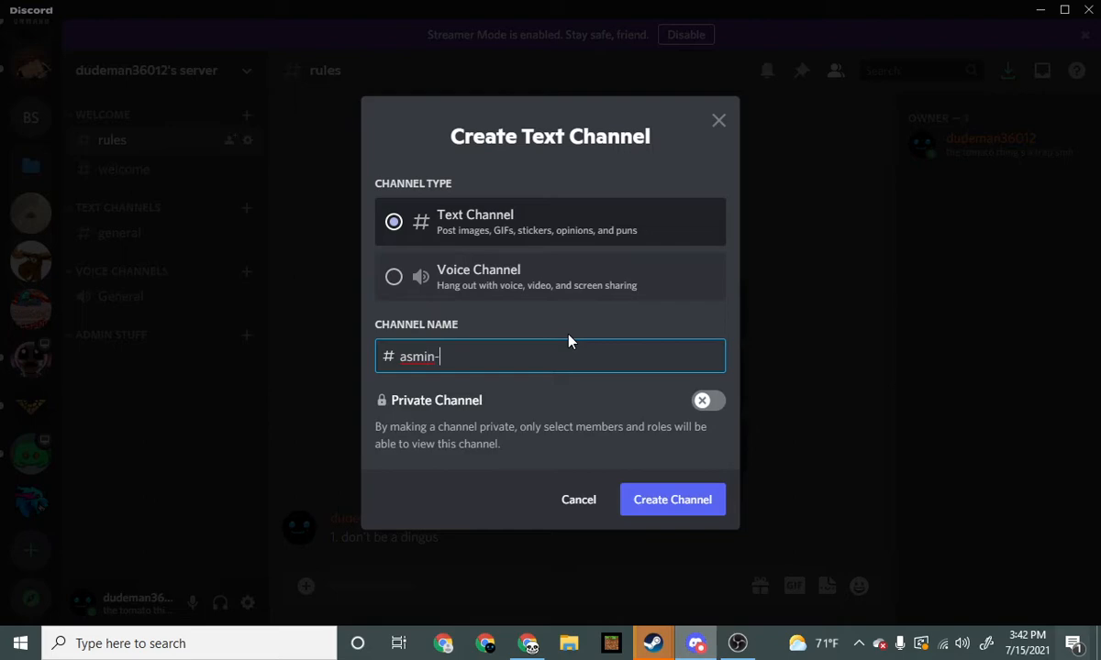
pyautogui.press('BackSpace')
pyautogui.press('BackSpace')
pyautogui.press('BackSpace')
pyautogui.press('BackSpace')
pyautogui.press('BackSpace')
pyautogui.write('dmin-chat')
pyautogui.click(664, 507)
pyautogui.press('Return')
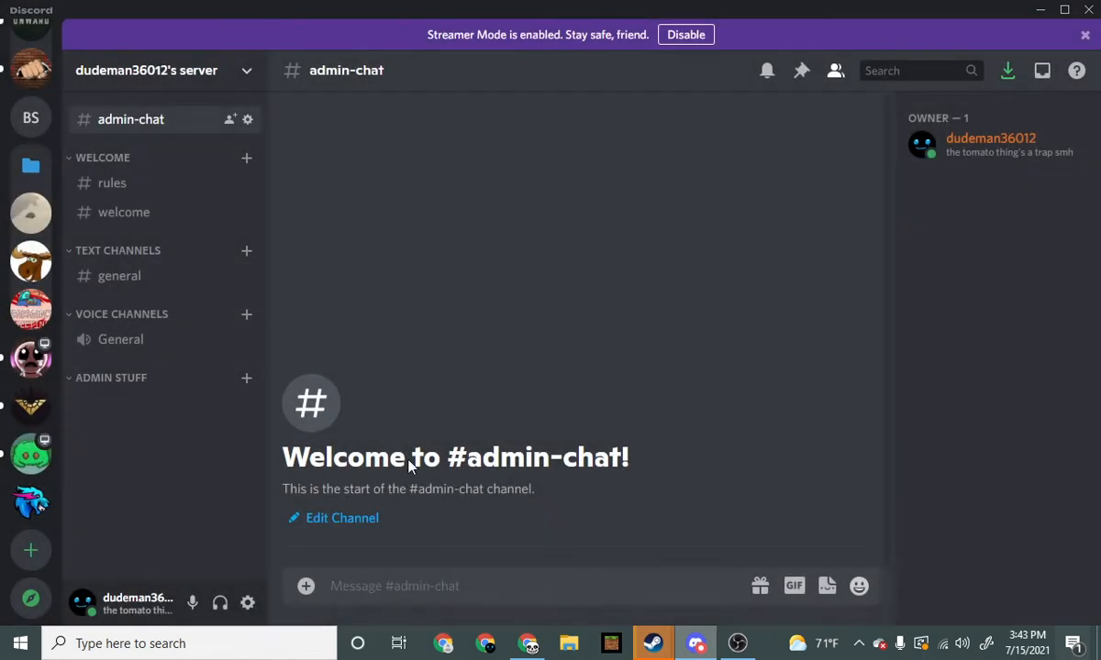
# Step: Move the admin-chat channel into the admin stuff category and sync its permissions with the category
pyautogui.moveTo(136, 127); pyautogui.dragTo(130, 402)
pyautogui.moveTo(151, 278); pyautogui.dragTo(145, 385)
pyautogui.click(653, 380)
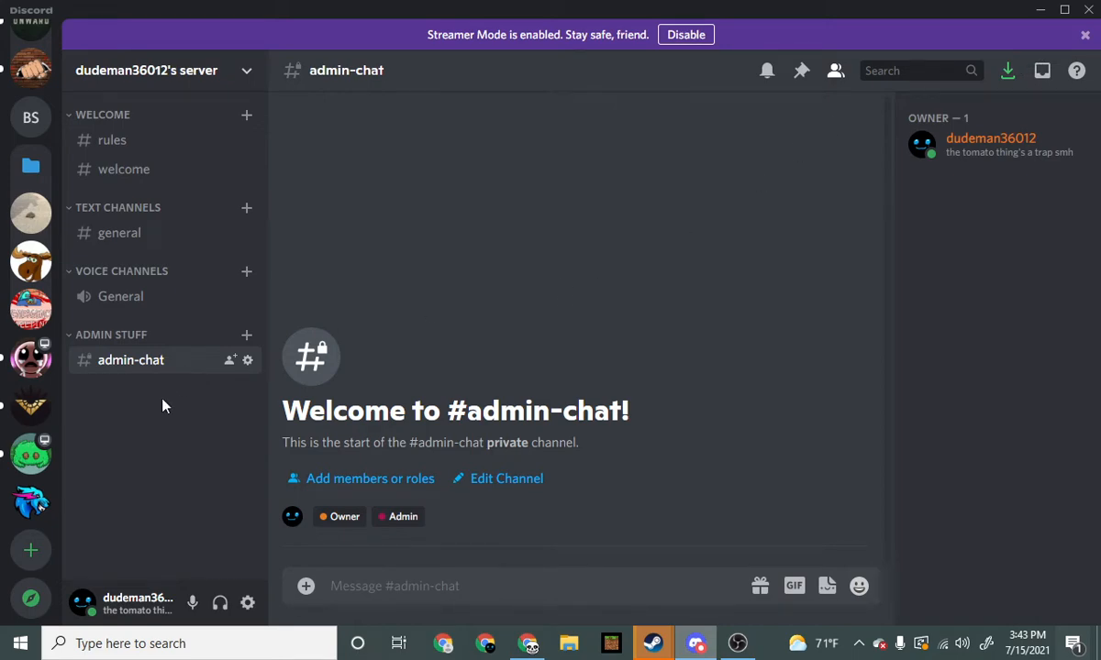
# Step: Create a text channel named message-logging and move it into the admin stuff category with synced permissions
pyautogui.rightClick(158, 438)
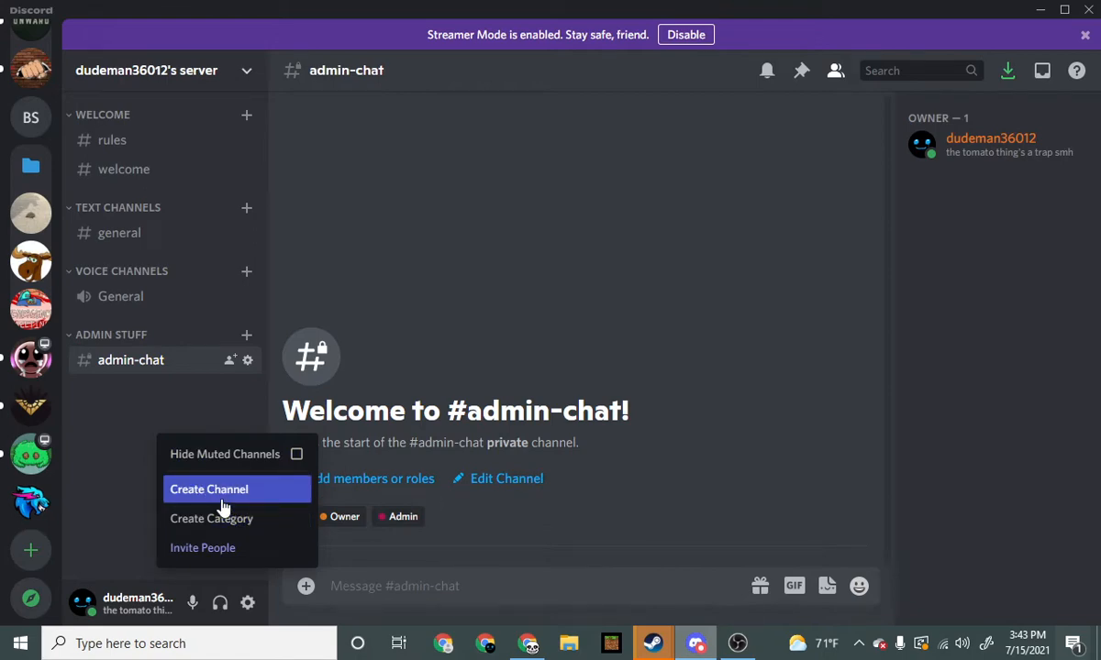
pyautogui.click(275, 505)
pyautogui.write('mess')
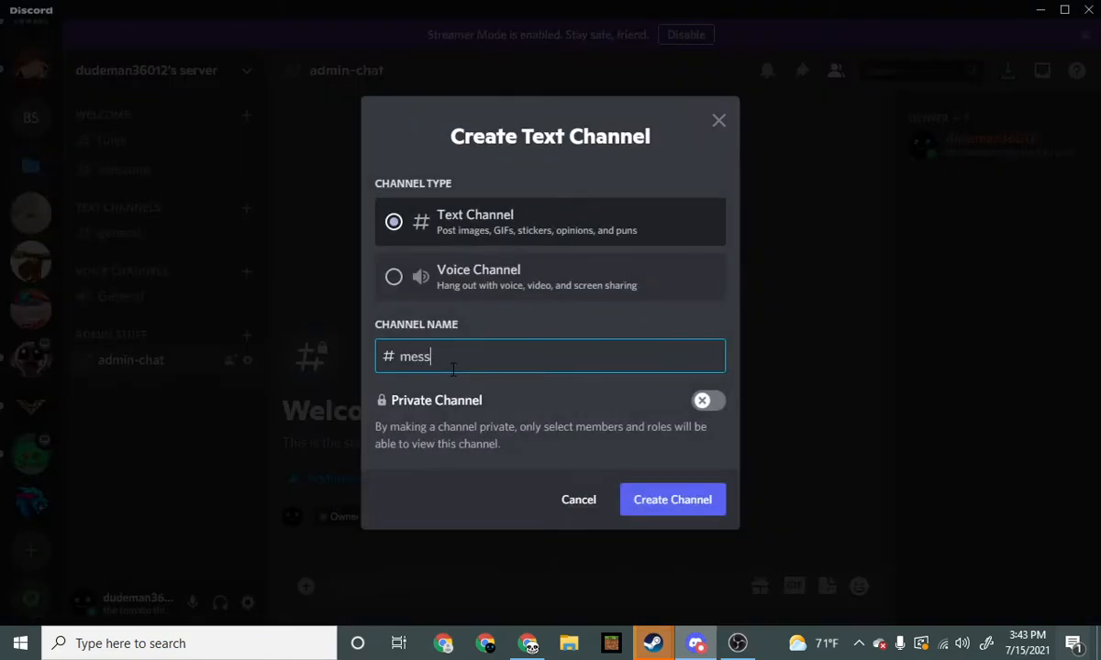
pyautogui.write('age-logging')
pyautogui.press('Return')
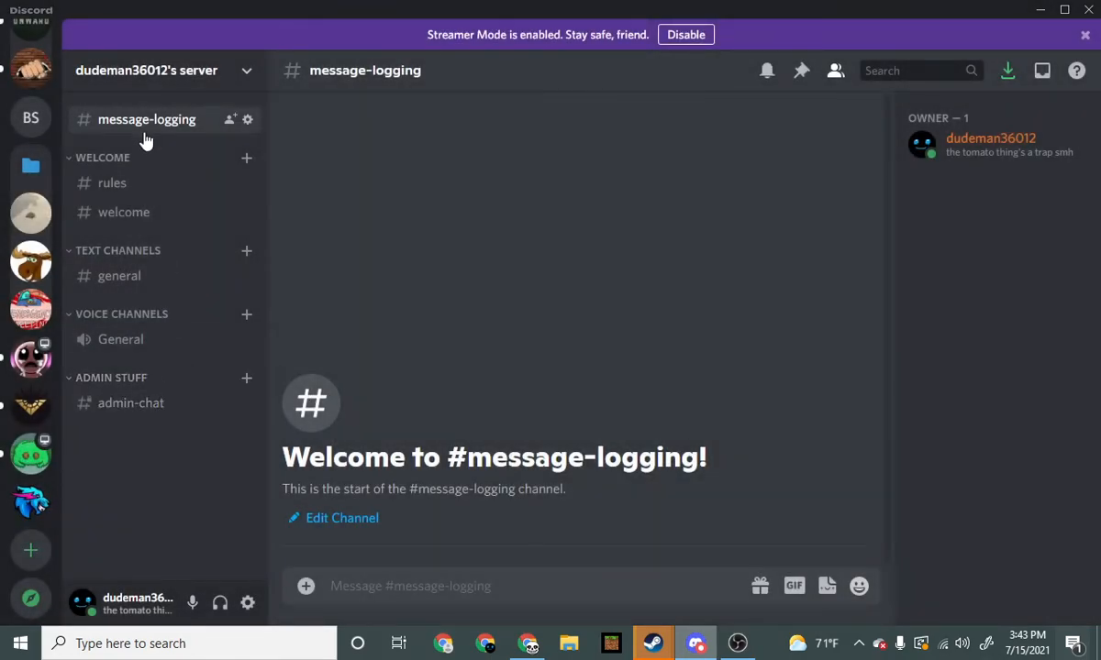
pyautogui.moveTo(144, 140); pyautogui.dragTo(224, 381)
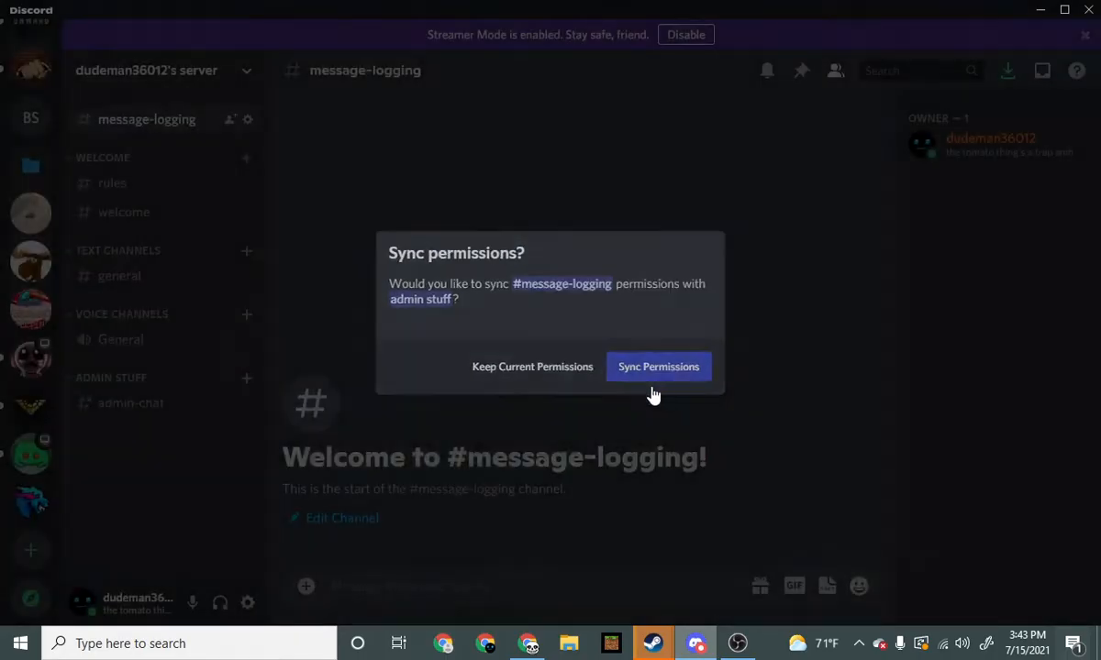
pyautogui.click(653, 376)
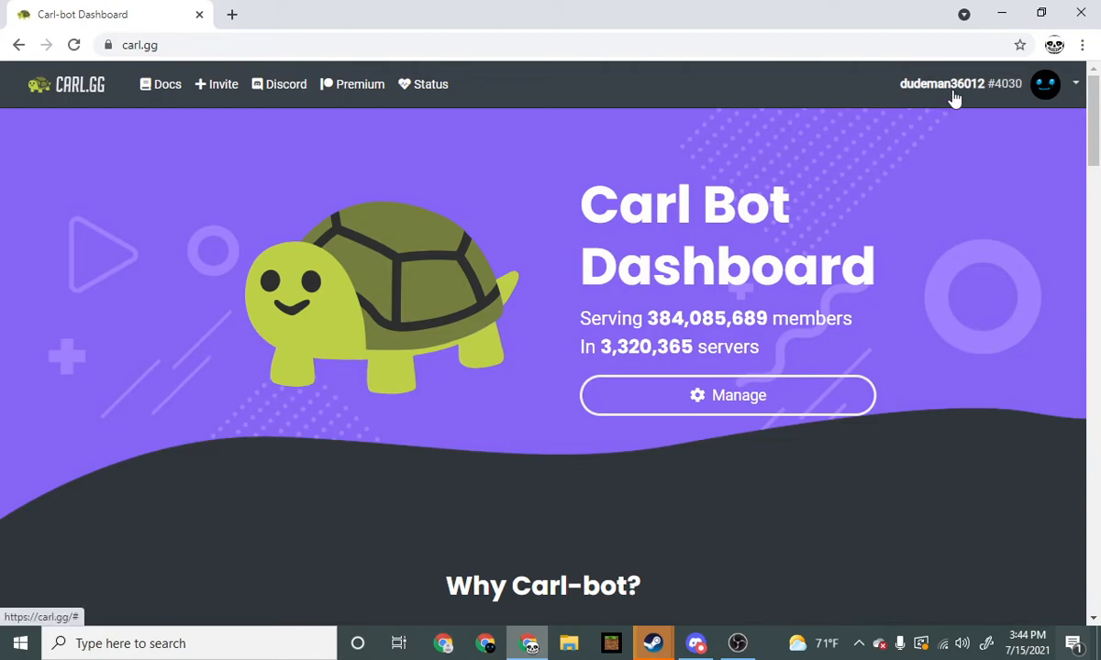
# Step: From the Carl-bot dashboard in the browser, add carl-bot to the new server with all requested permissions and skip the onboarding
pyautogui.click(750, 389)
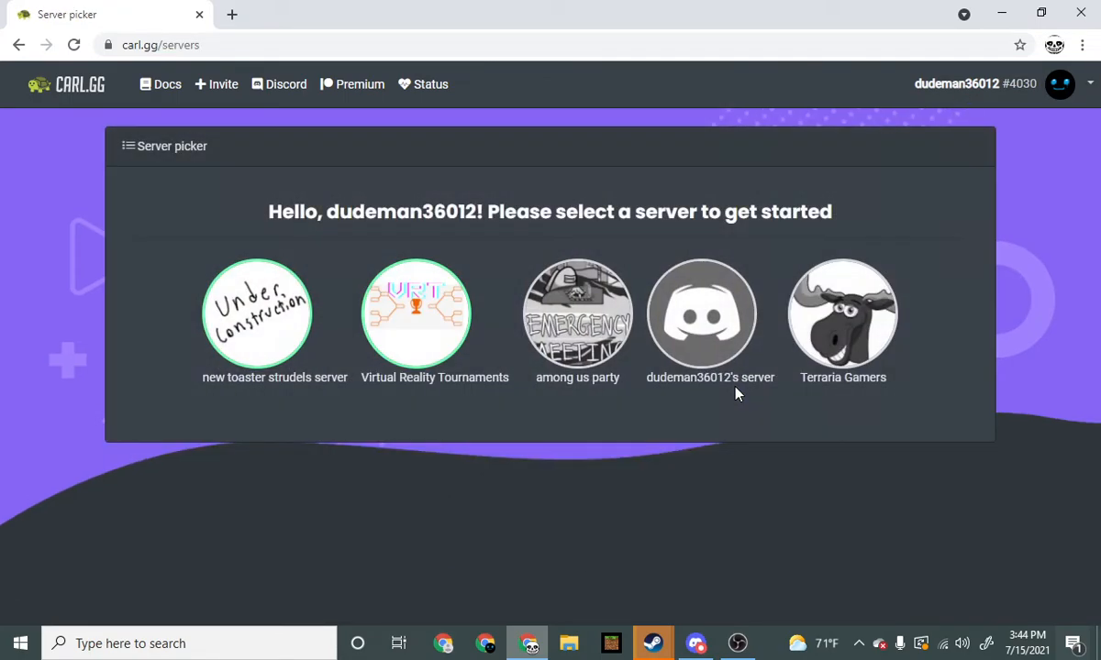
pyautogui.click(714, 302)
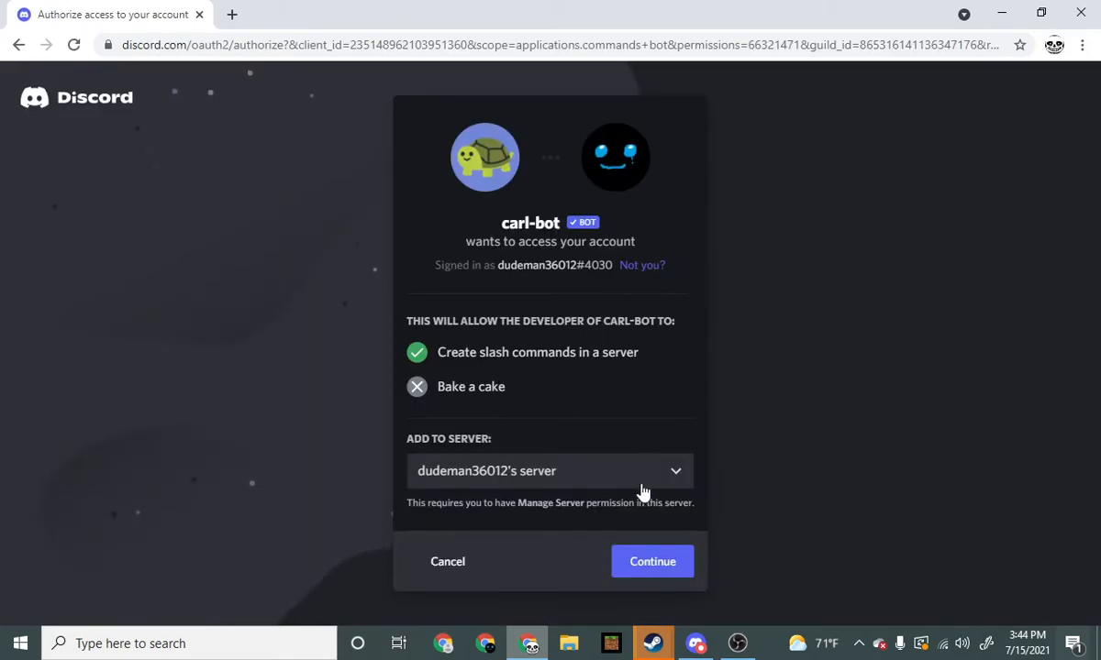
pyautogui.click(669, 566)
pyautogui.scroll(-6, 565, 493)
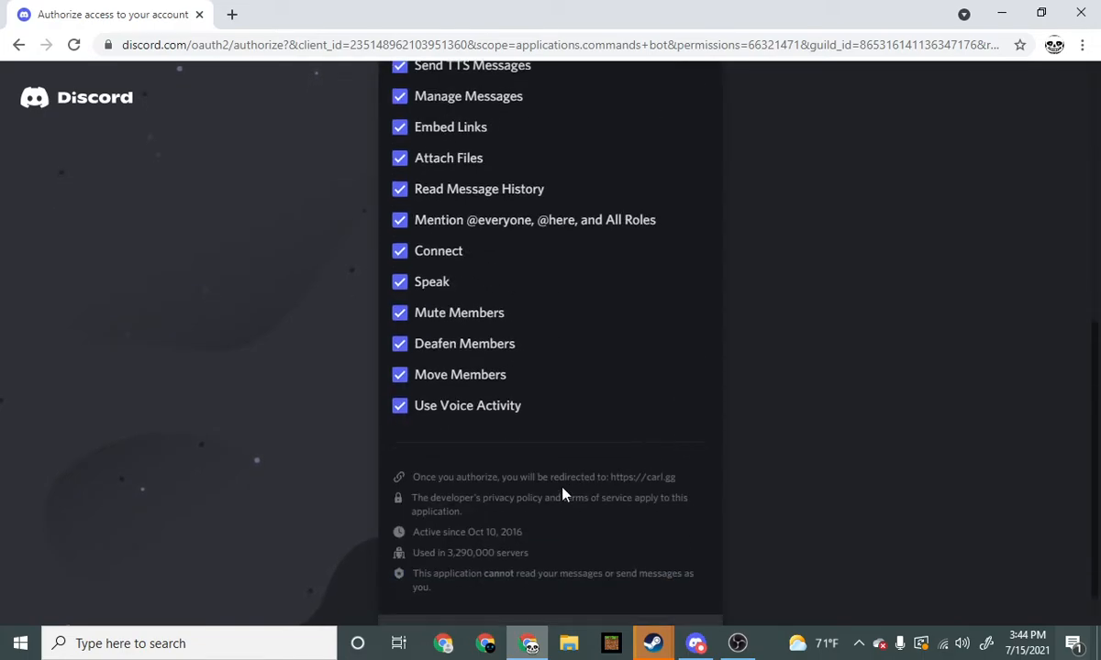
pyautogui.click(666, 598)
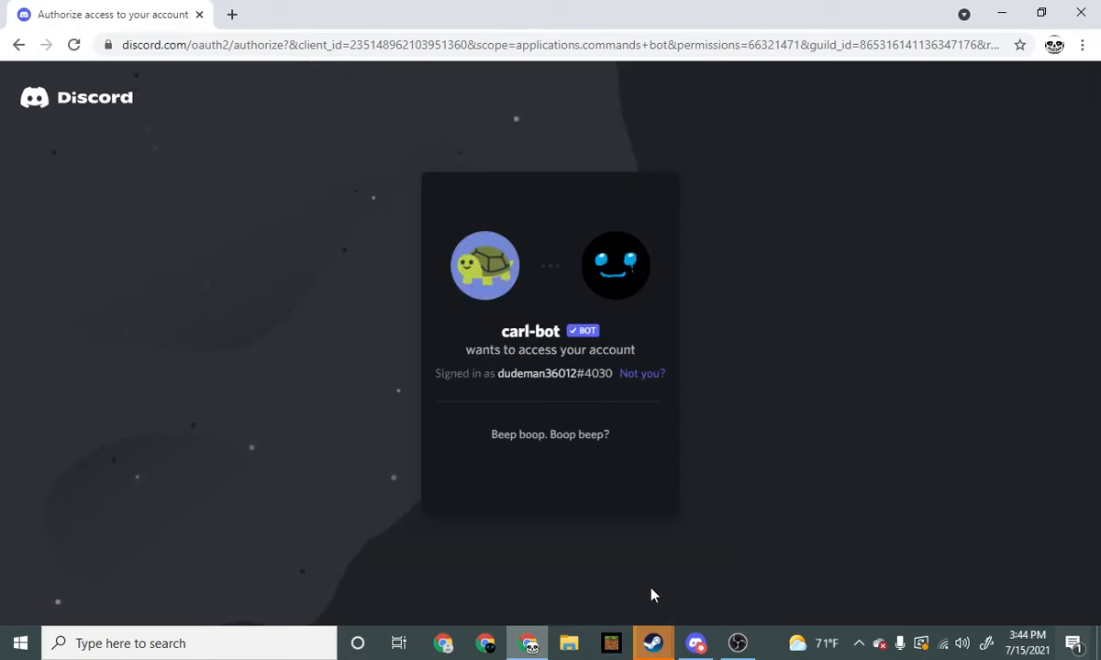
pyautogui.click(445, 458)
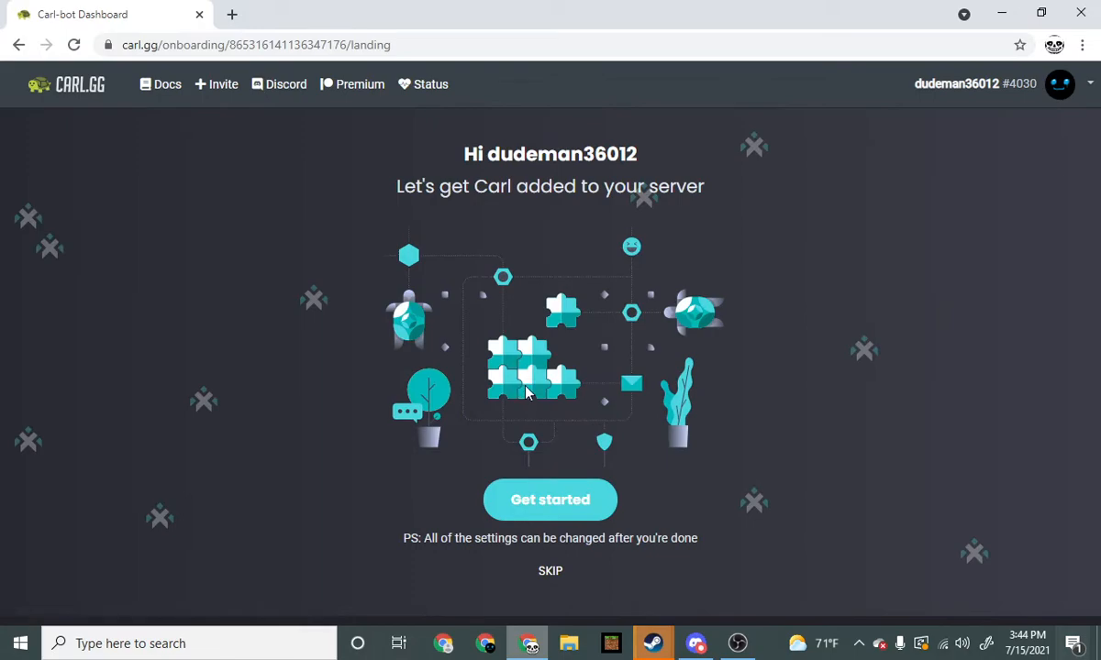
pyautogui.click(550, 572)
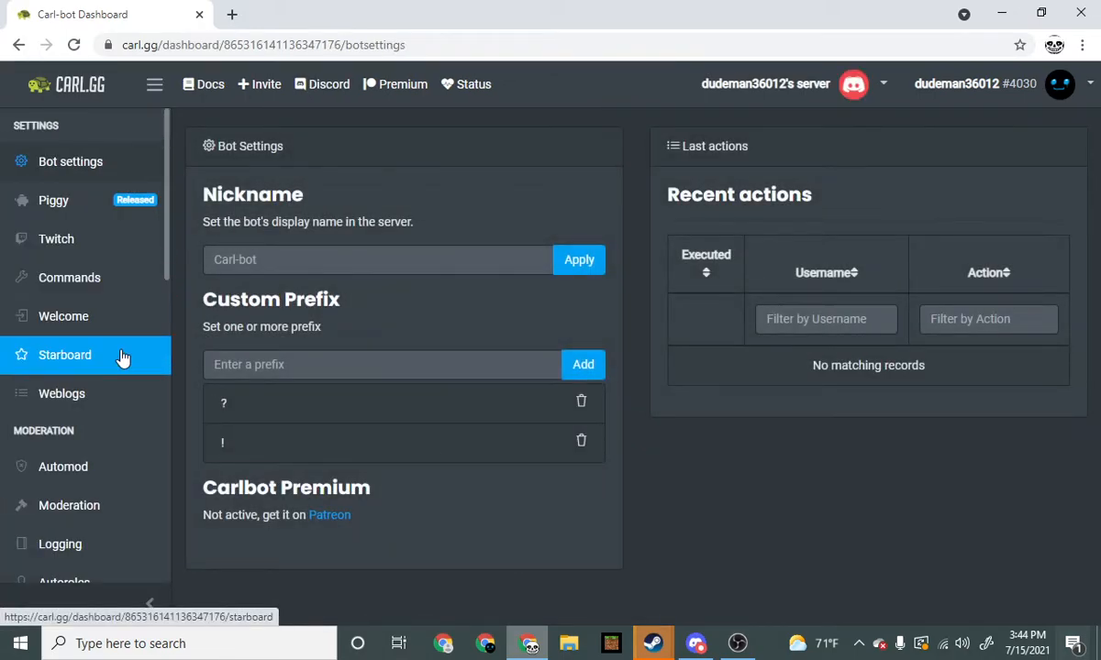
# Step: Select #message-logging as the default log channel in Carl-bot's logging settings
pyautogui.click(106, 556)
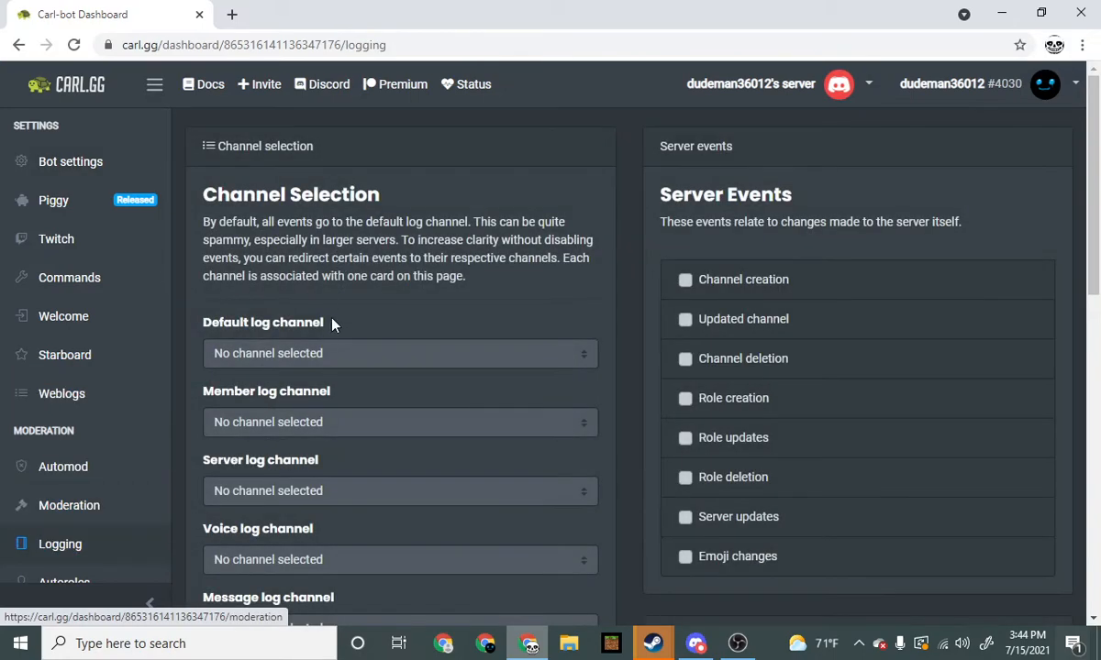
pyautogui.click(334, 357)
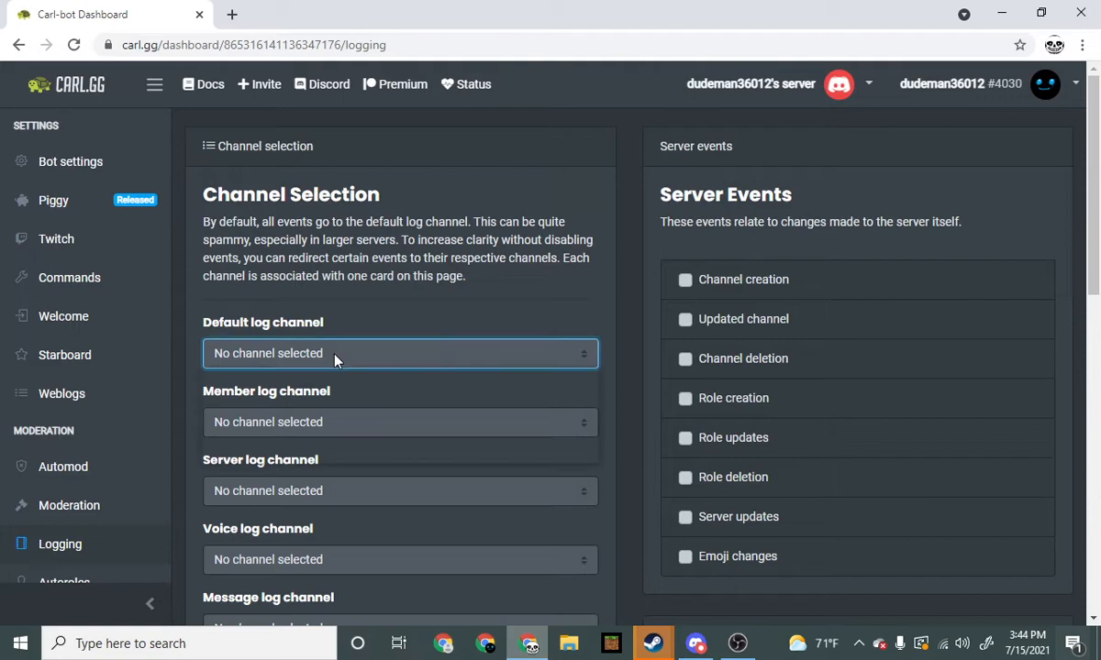
pyautogui.click(285, 456)
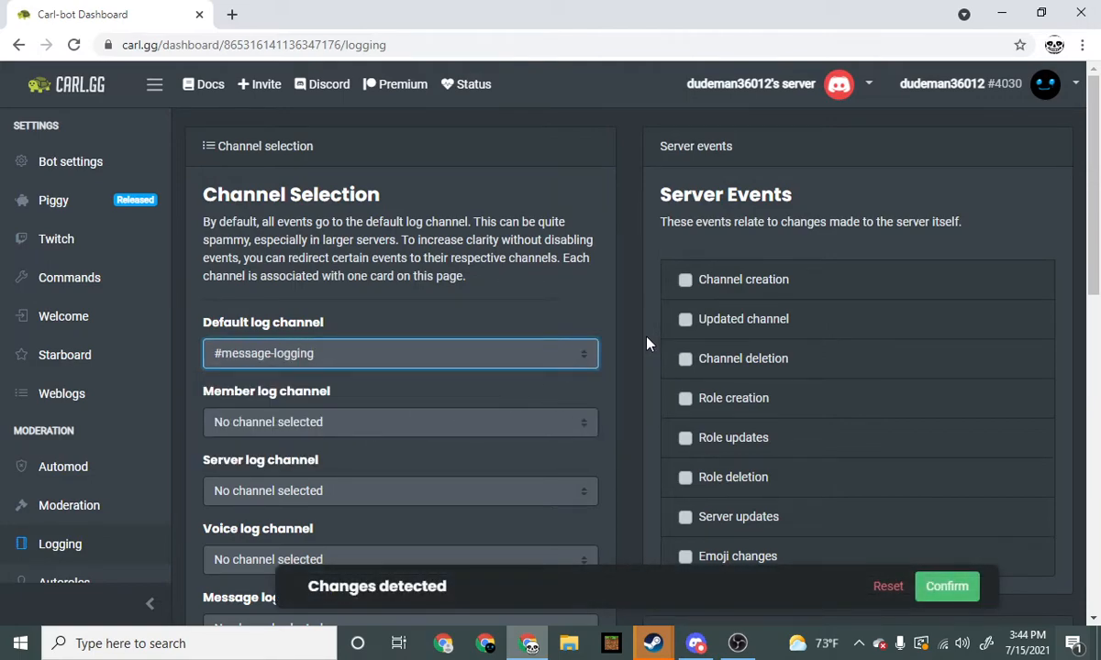
# Step: Review which message, member, voice and join/leave events are set for logging, especially deleted and edited messages
pyautogui.scroll(-5, 647, 344)
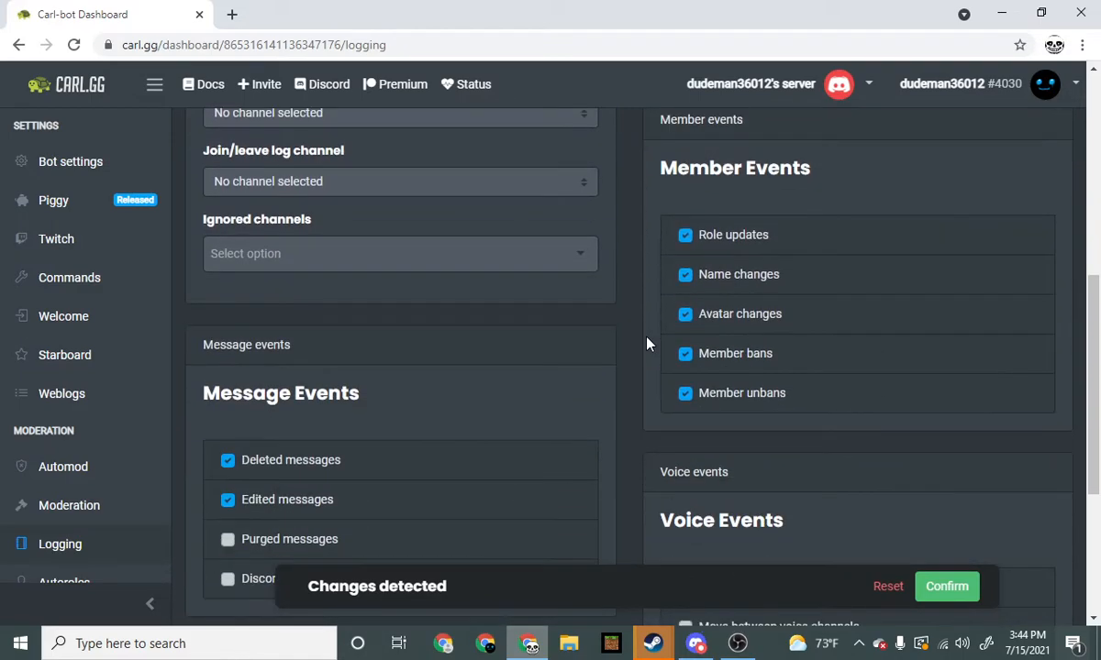
pyautogui.scroll(-3, 646, 344)
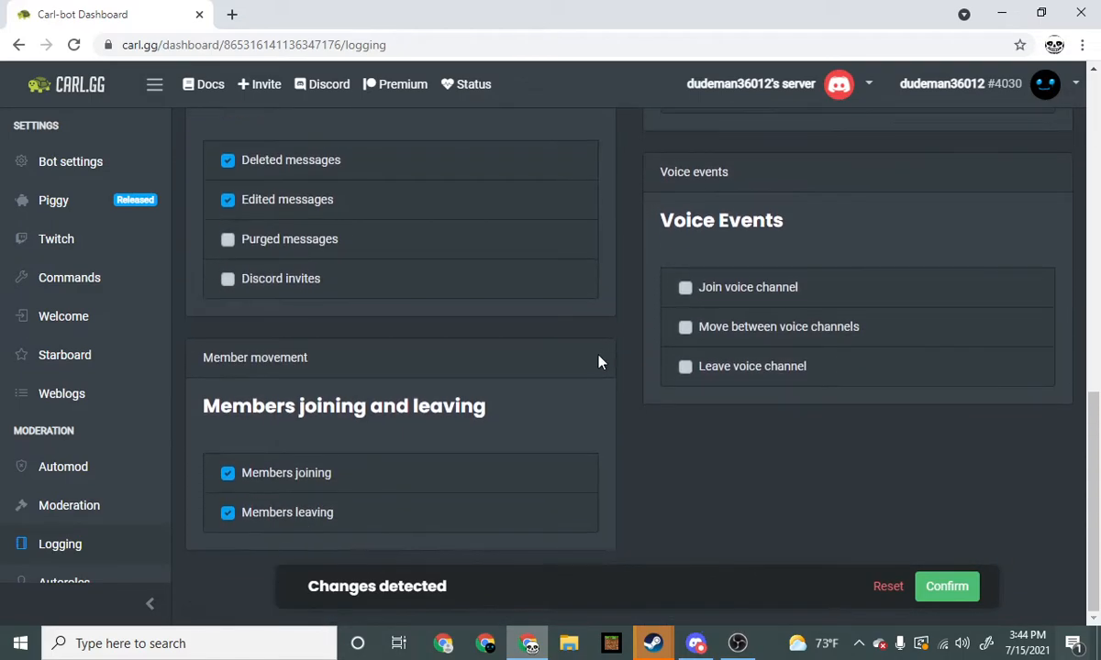
pyautogui.scroll(8, 596, 367)
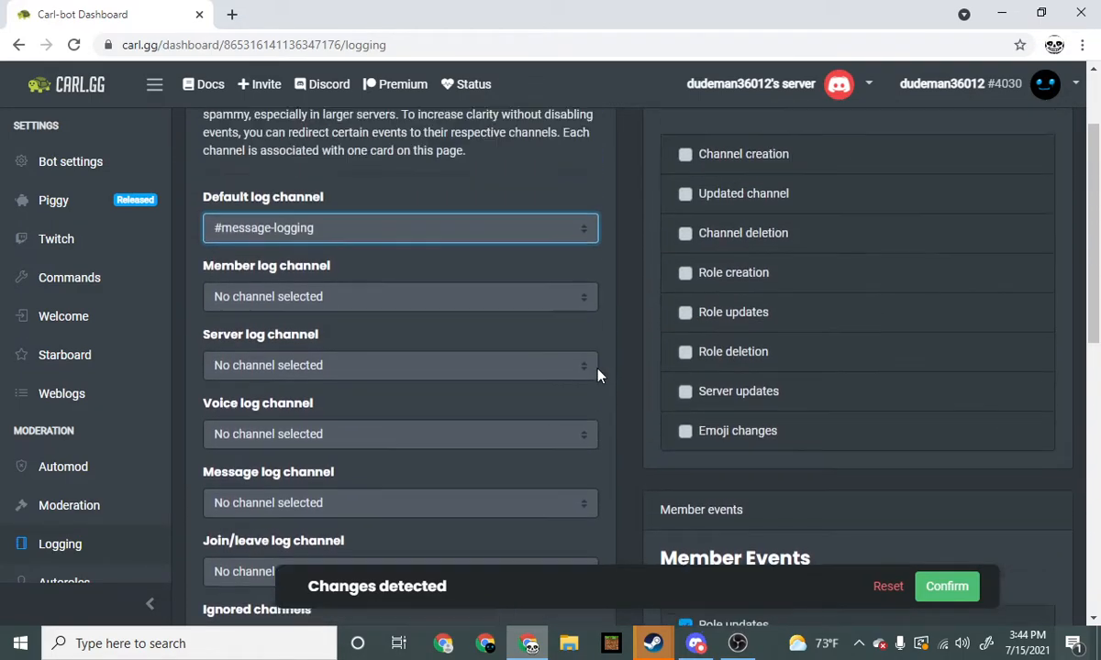
pyautogui.scroll(-7, 596, 374)
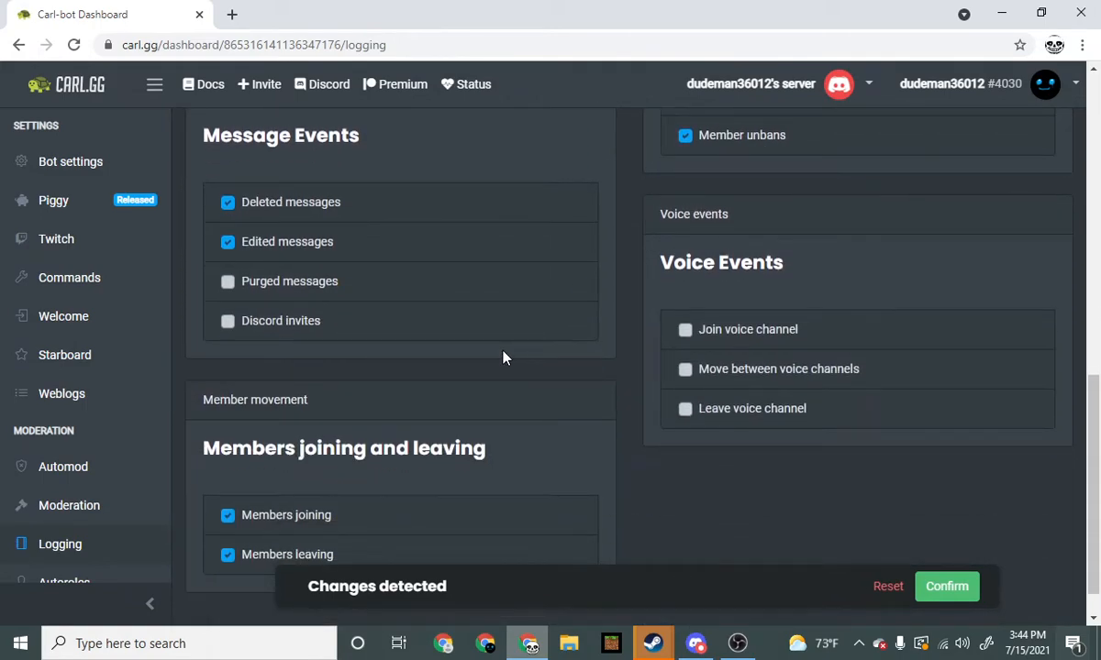
pyautogui.scroll(4, 503, 358)
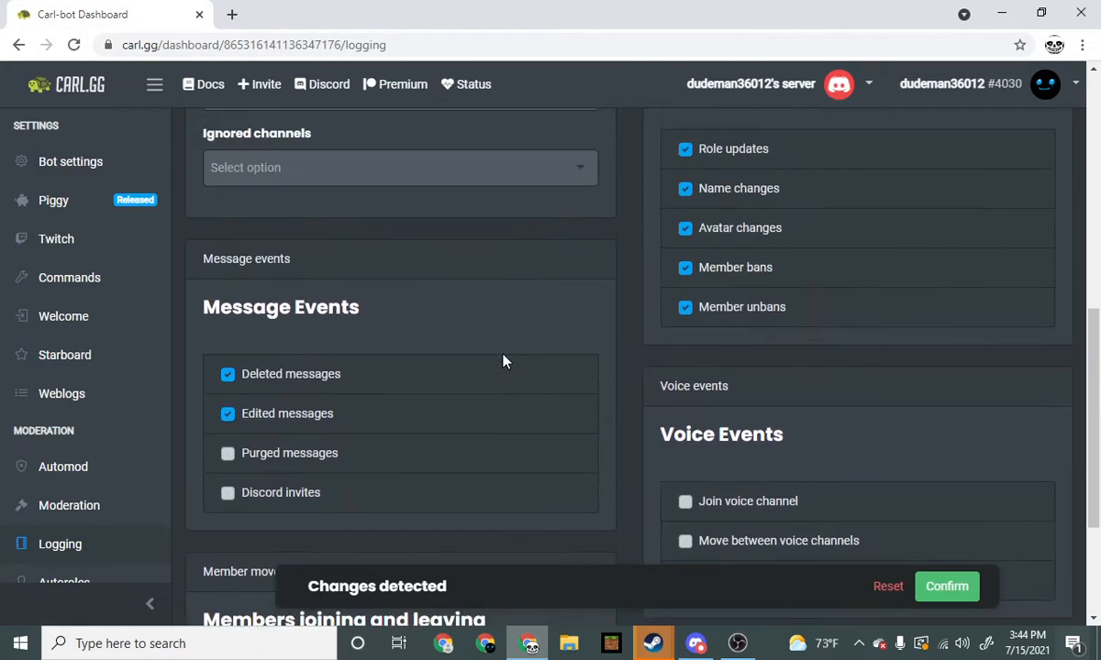
pyautogui.scroll(-2, 503, 363)
pyautogui.moveTo(246, 377); pyautogui.dragTo(337, 423)
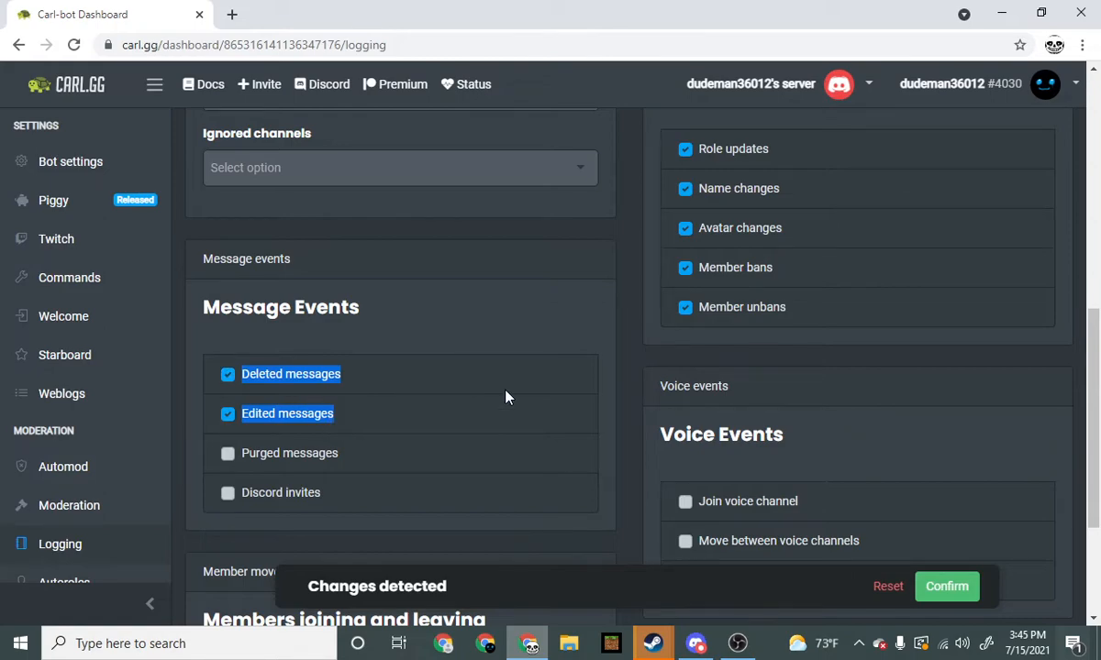
pyautogui.scroll(6, 509, 404)
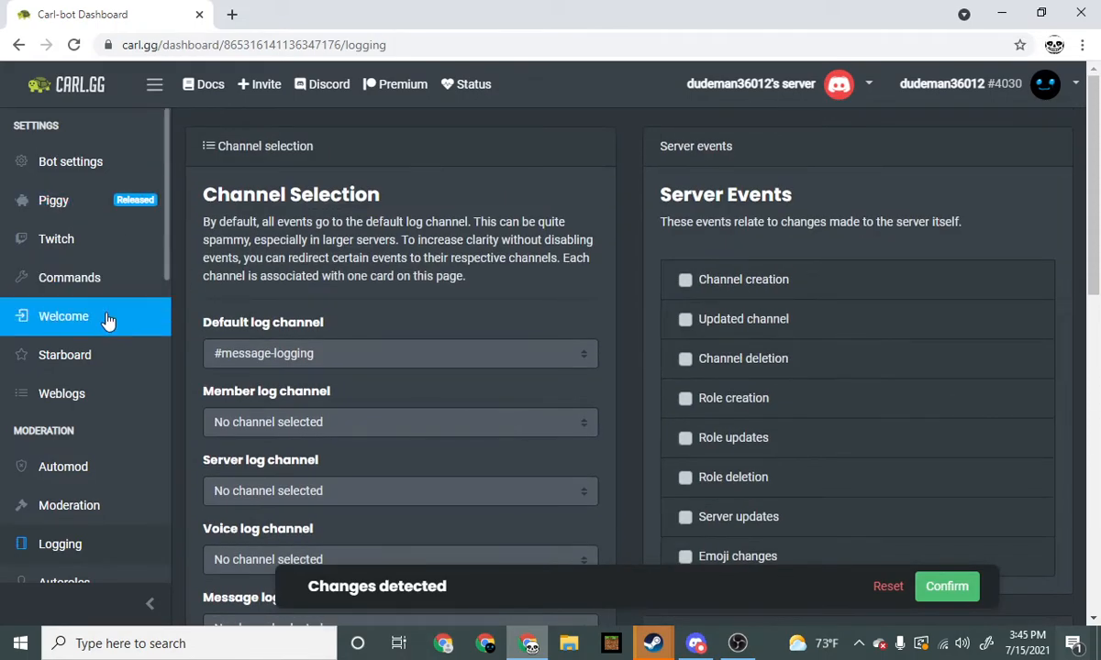
# Step: Look through the moderation settings for the mute role, and in Automod set the muterole to Muted and save
pyautogui.click(92, 506)
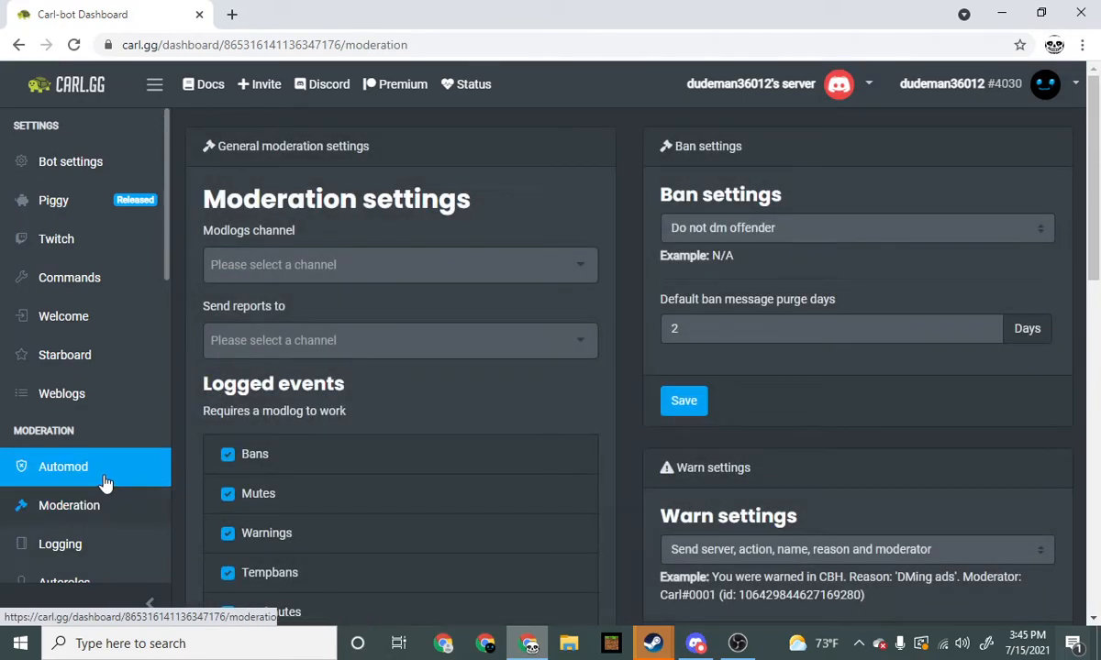
pyautogui.scroll(-3, 298, 344)
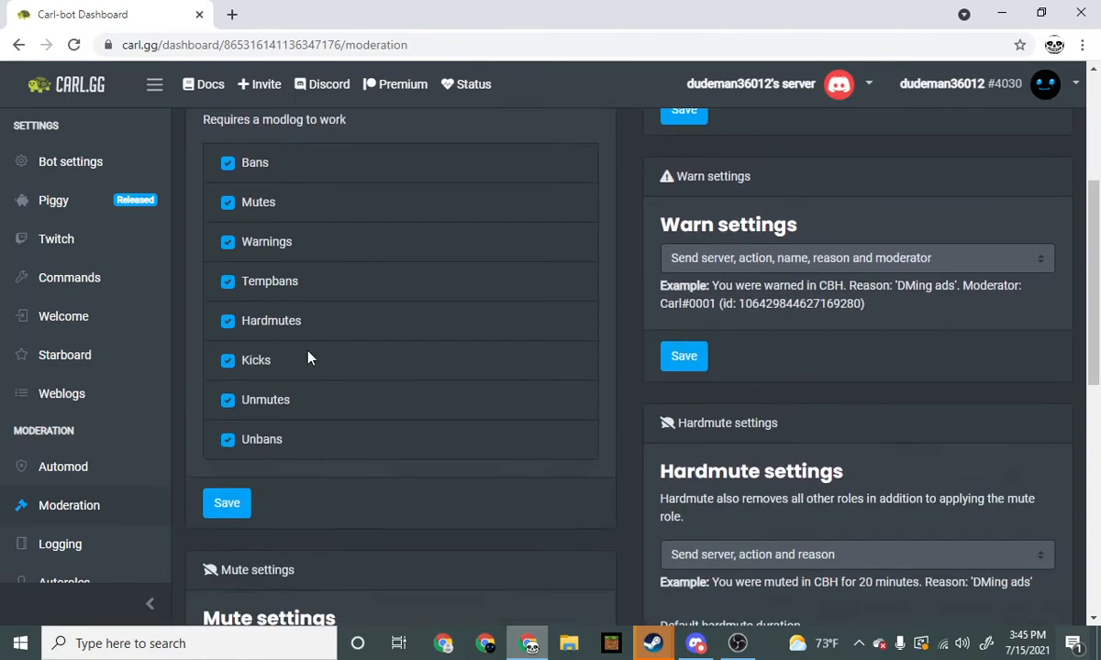
pyautogui.scroll(-6, 308, 357)
pyautogui.scroll(3, 308, 365)
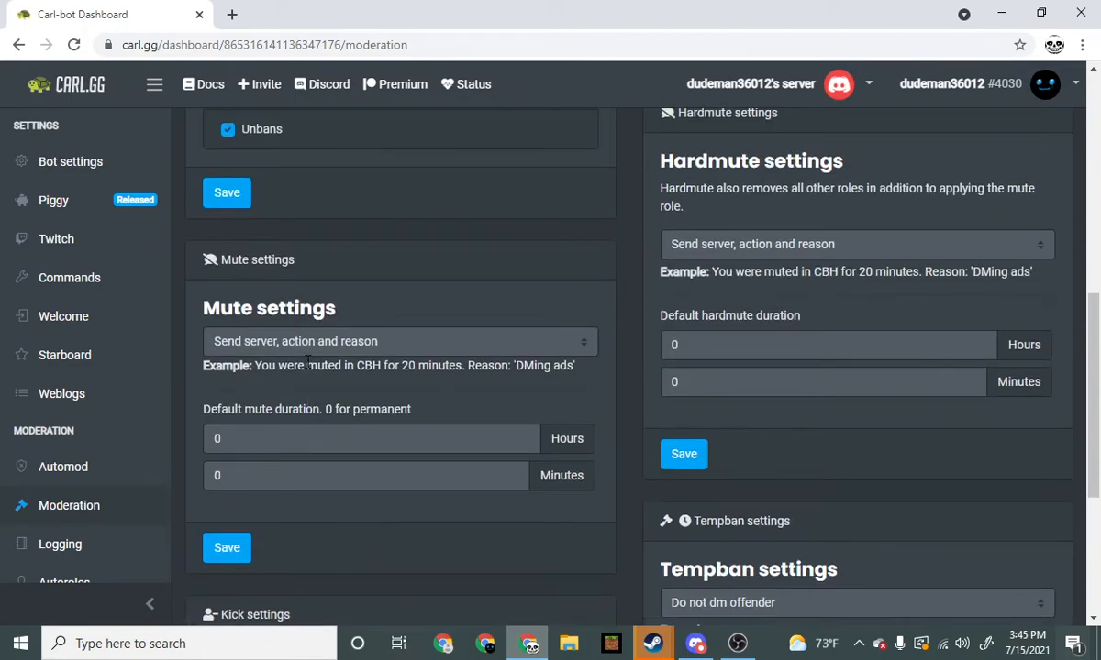
pyautogui.scroll(-3, 308, 364)
pyautogui.click(54, 476)
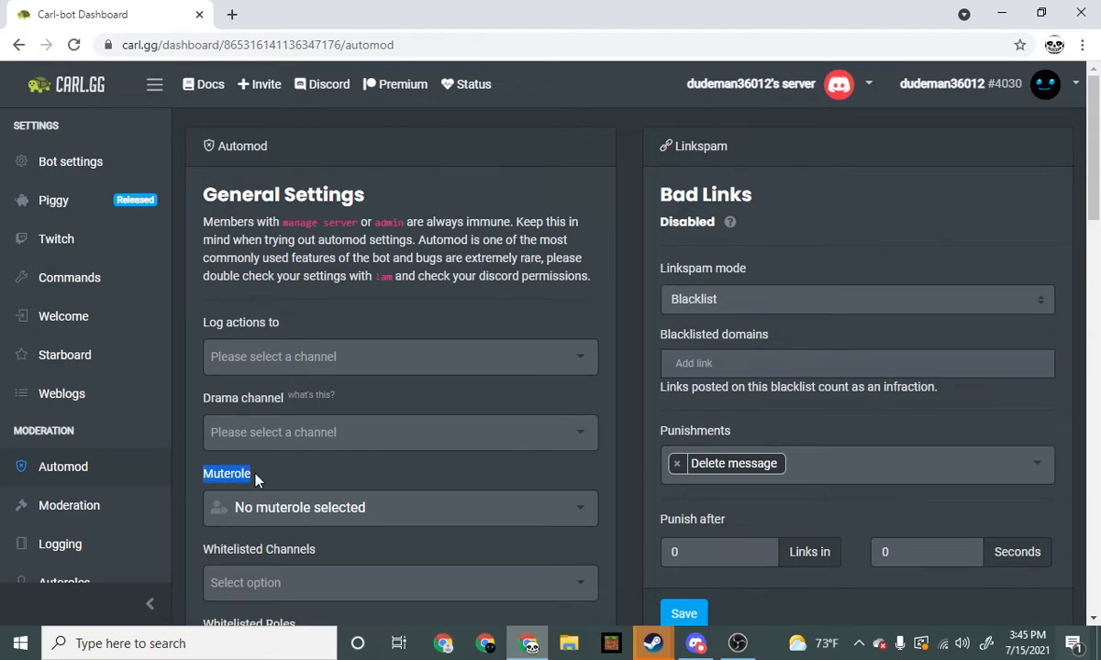
pyautogui.click(300, 507)
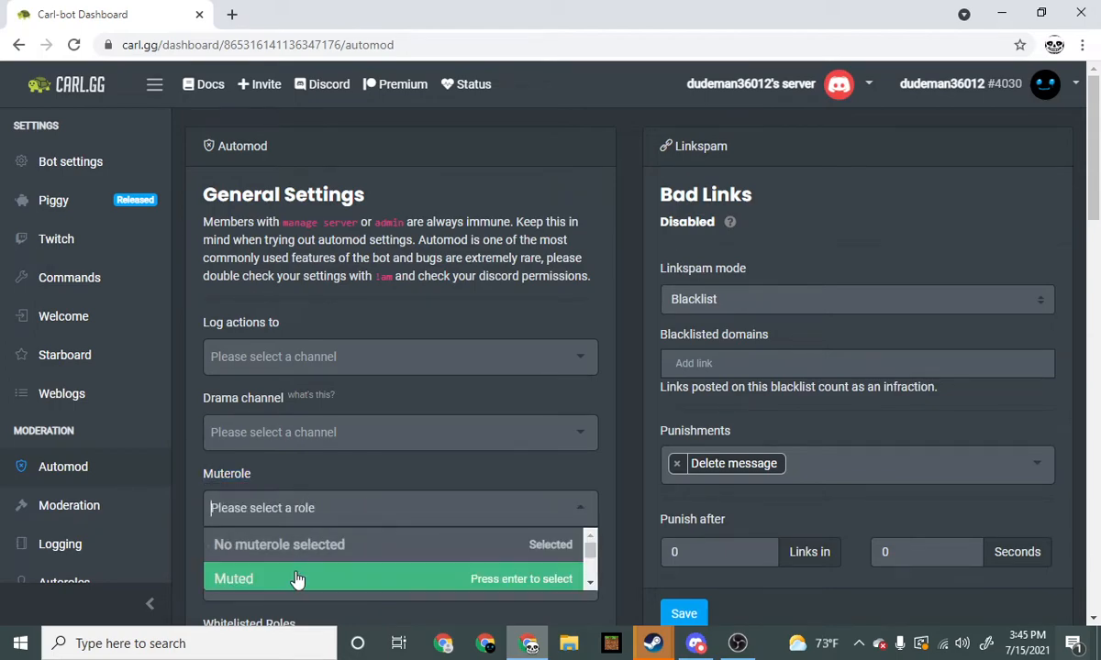
pyautogui.click(297, 582)
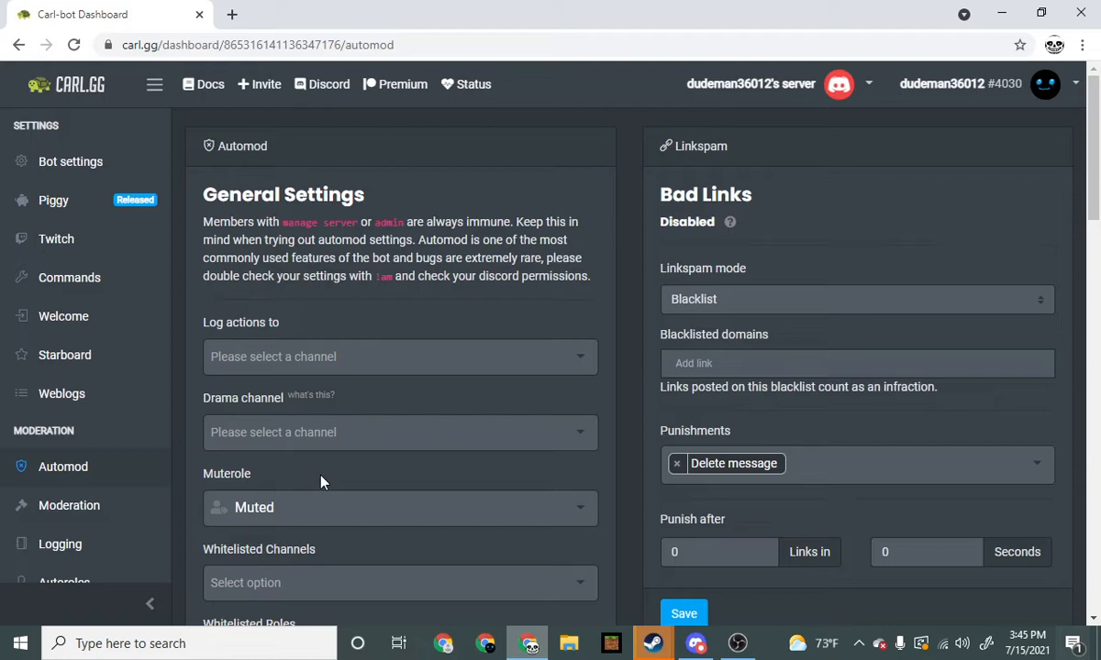
pyautogui.scroll(-4, 580, 474)
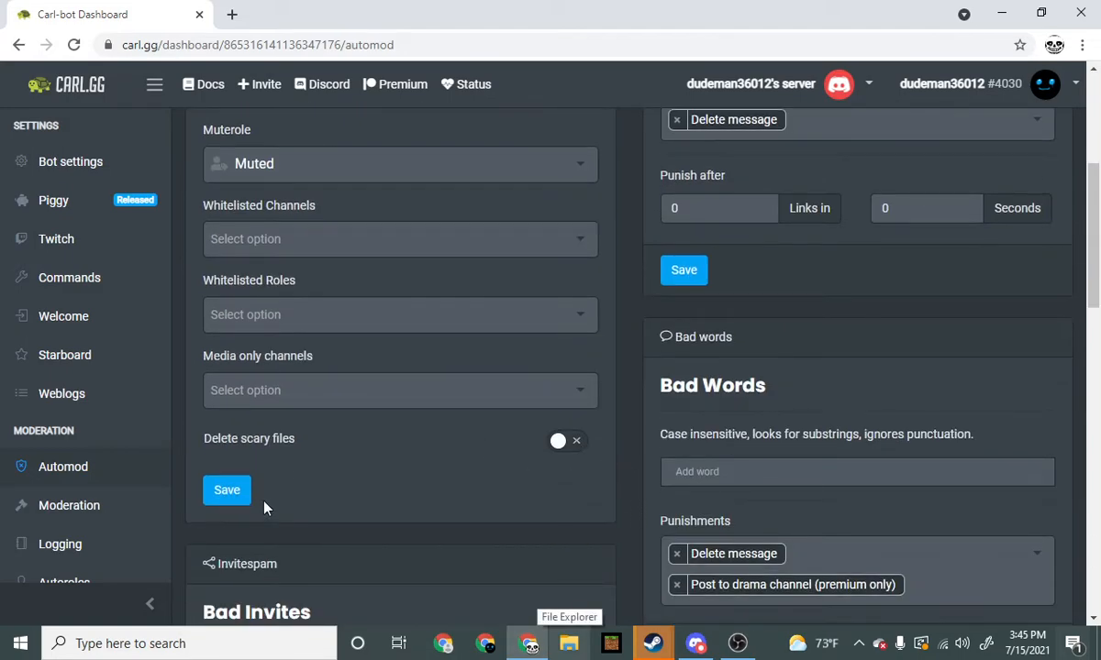
pyautogui.click(229, 492)
# Step: Set the default log channel in the logging settings to #message-logging and confirm the change
pyautogui.click(91, 548)
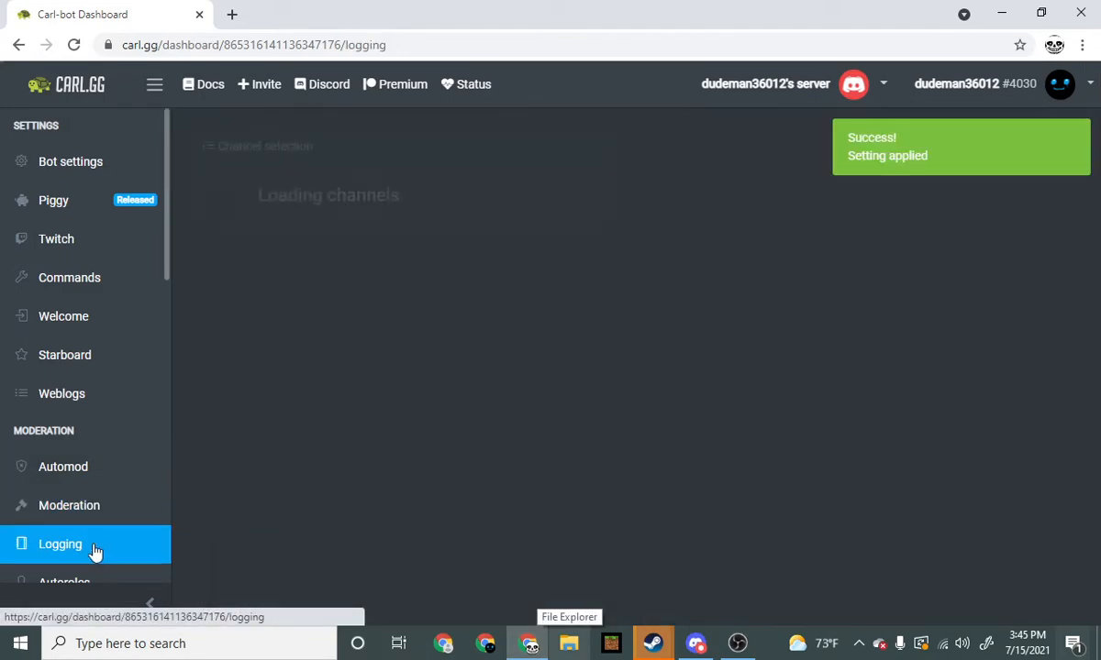
pyautogui.click(310, 358)
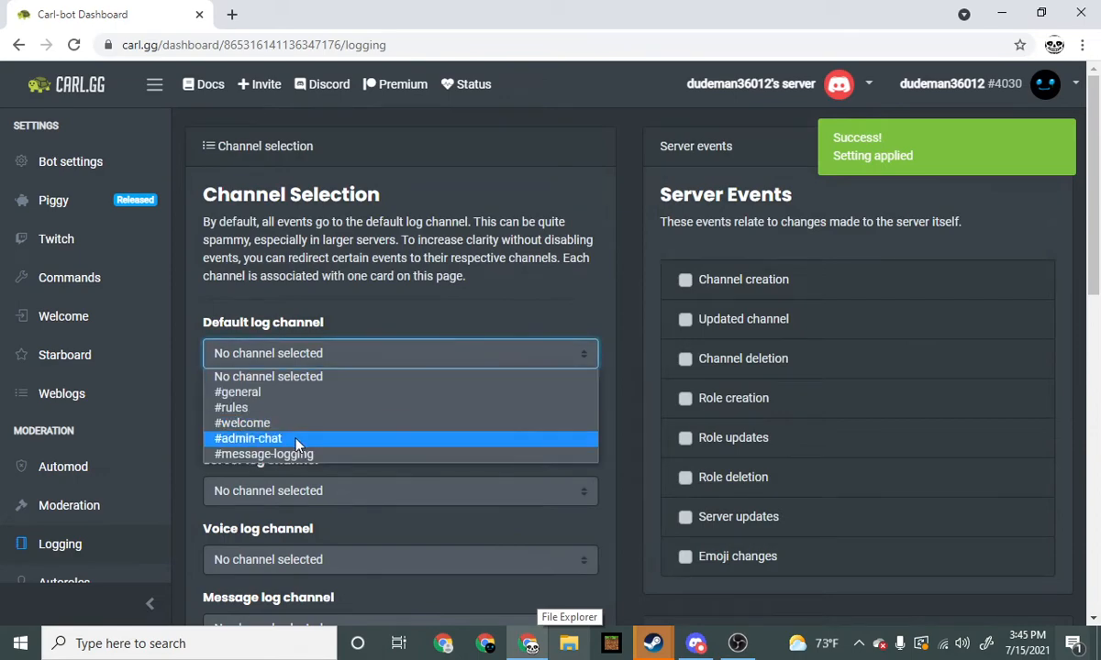
pyautogui.click(275, 454)
pyautogui.click(946, 584)
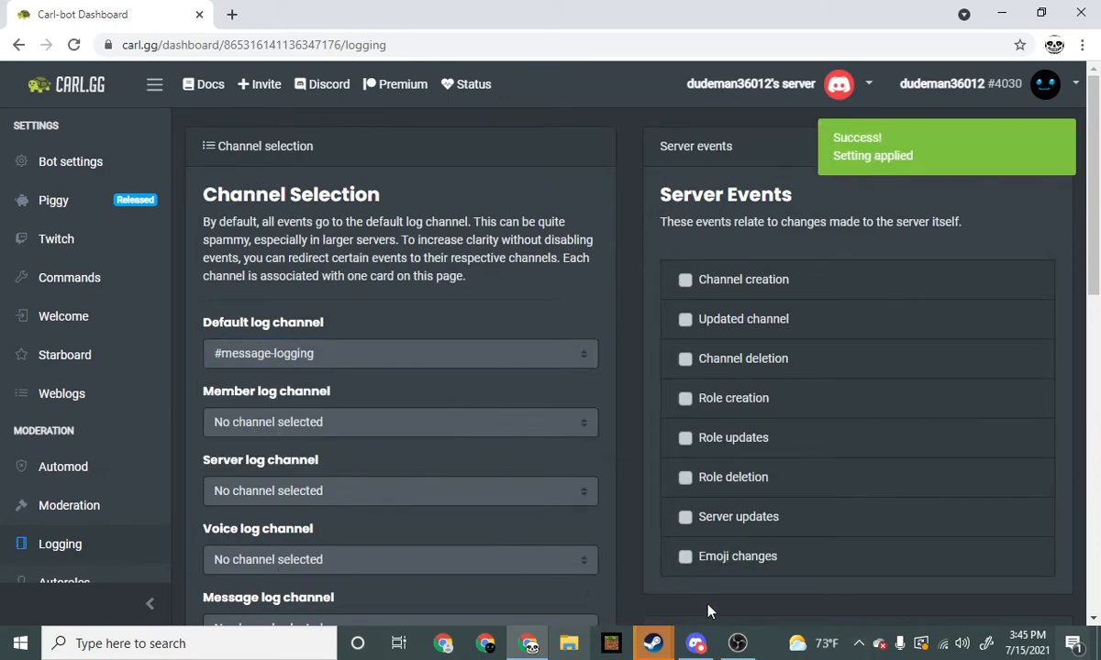
# Step: Switch to Discord and send the test message "carl is ok" in the message-logging channel
pyautogui.click(695, 643)
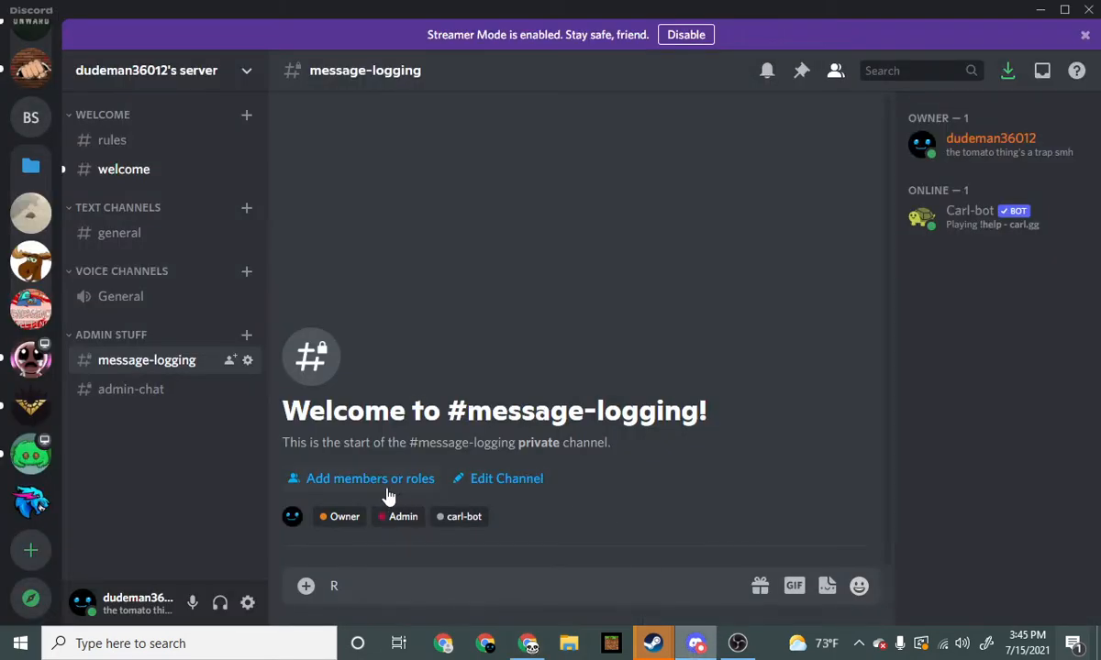
pyautogui.press('BackSpace')
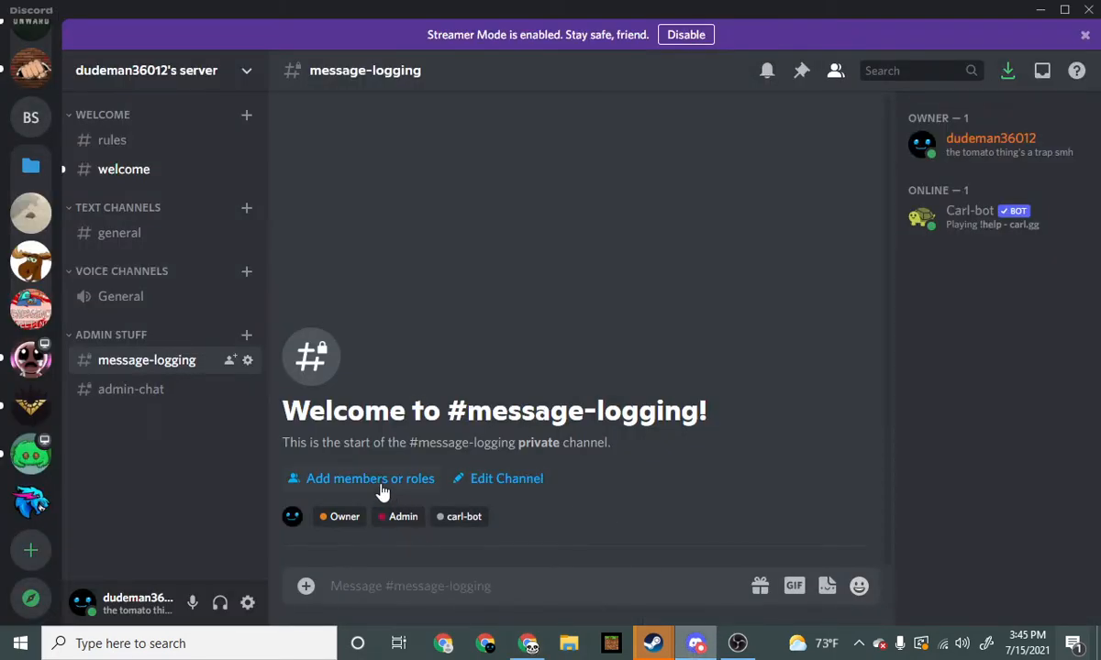
pyautogui.write('ca')
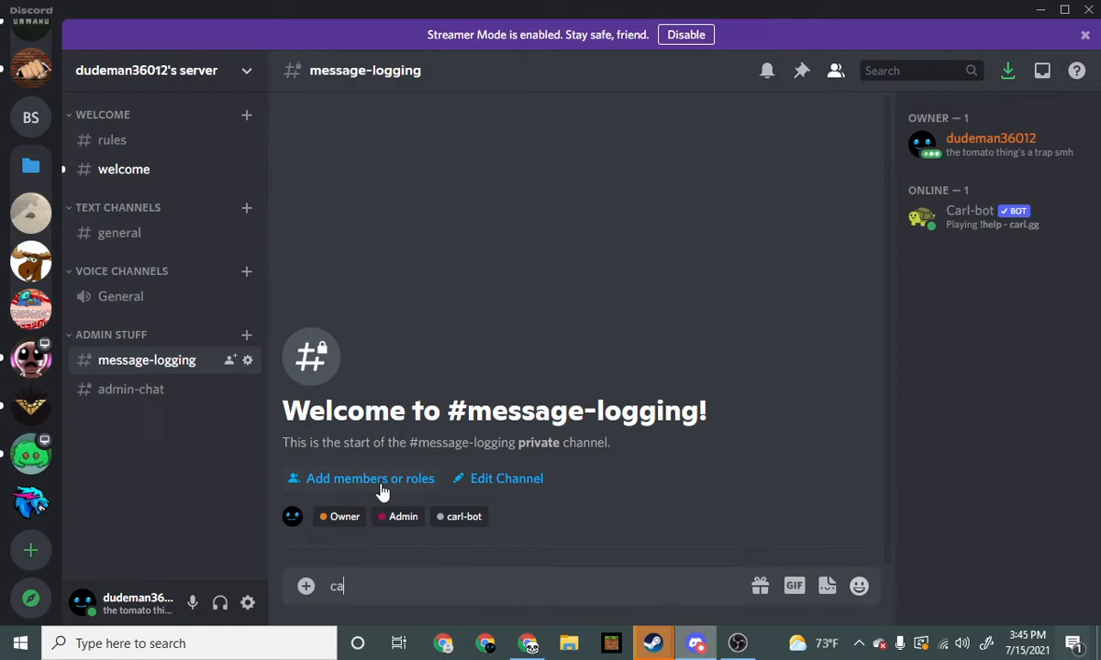
pyautogui.write('rl is ok')
pyautogui.press('Return')
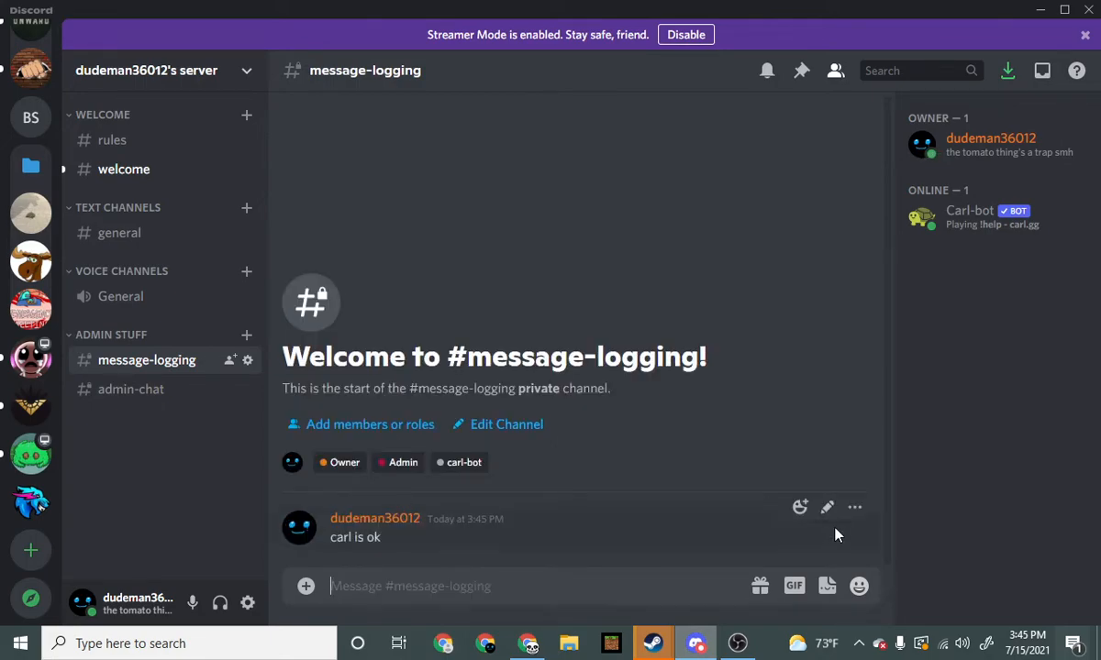
# Step: Edit the test message to "carl is pretty cool" and examine the edit log Carl-bot posts
pyautogui.click(826, 507)
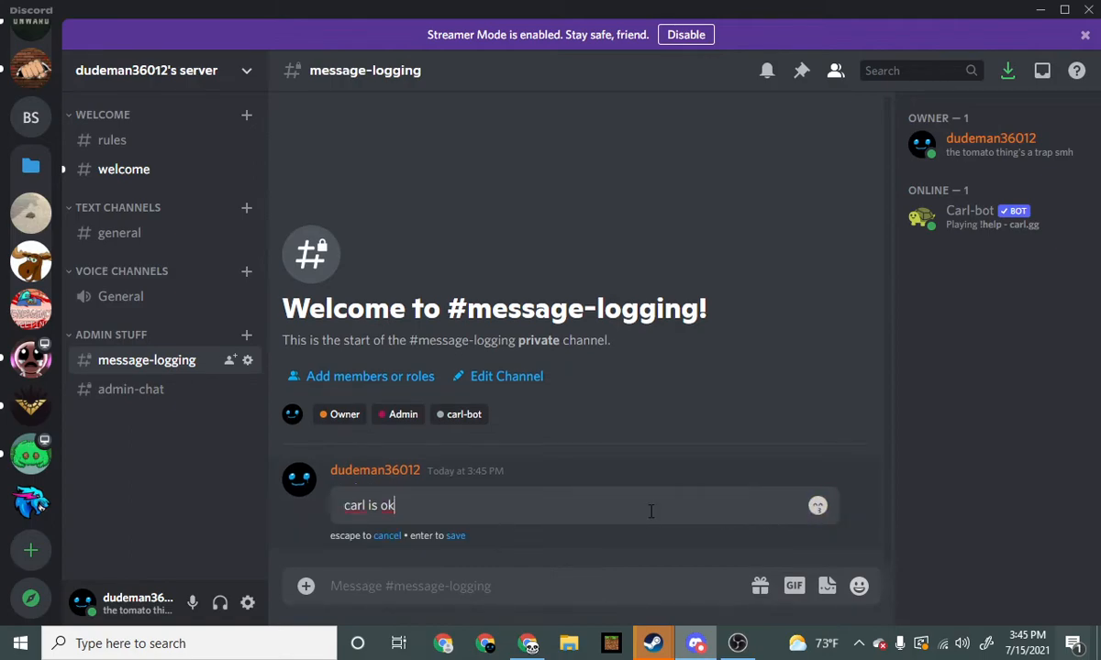
pyautogui.write('pretty cool')
pyautogui.press('Return')
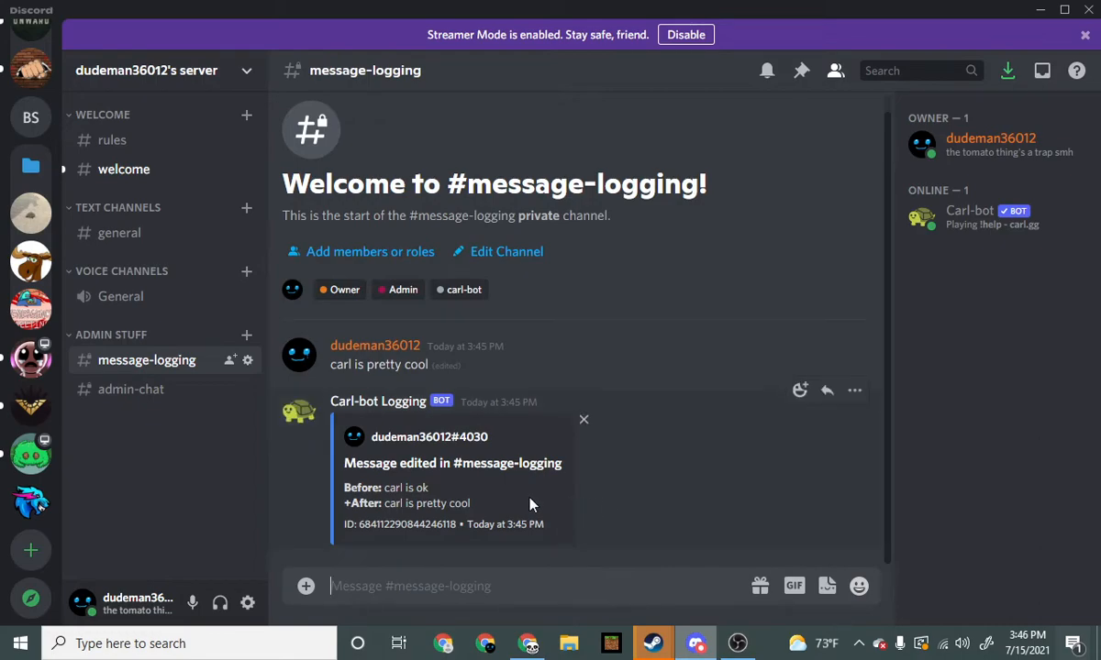
pyautogui.moveTo(342, 487); pyautogui.dragTo(512, 529)
pyautogui.click(484, 506)
# Step: Delete the edited test message from the message-logging channel
pyautogui.click(853, 336)
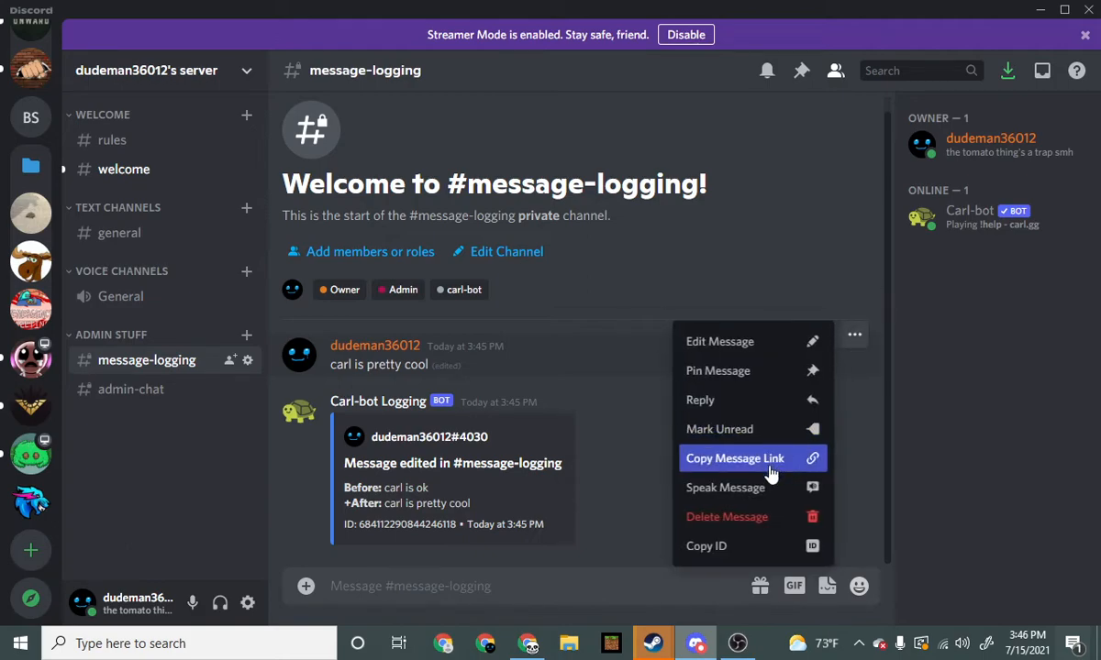
pyautogui.click(784, 519)
pyautogui.press('Return')
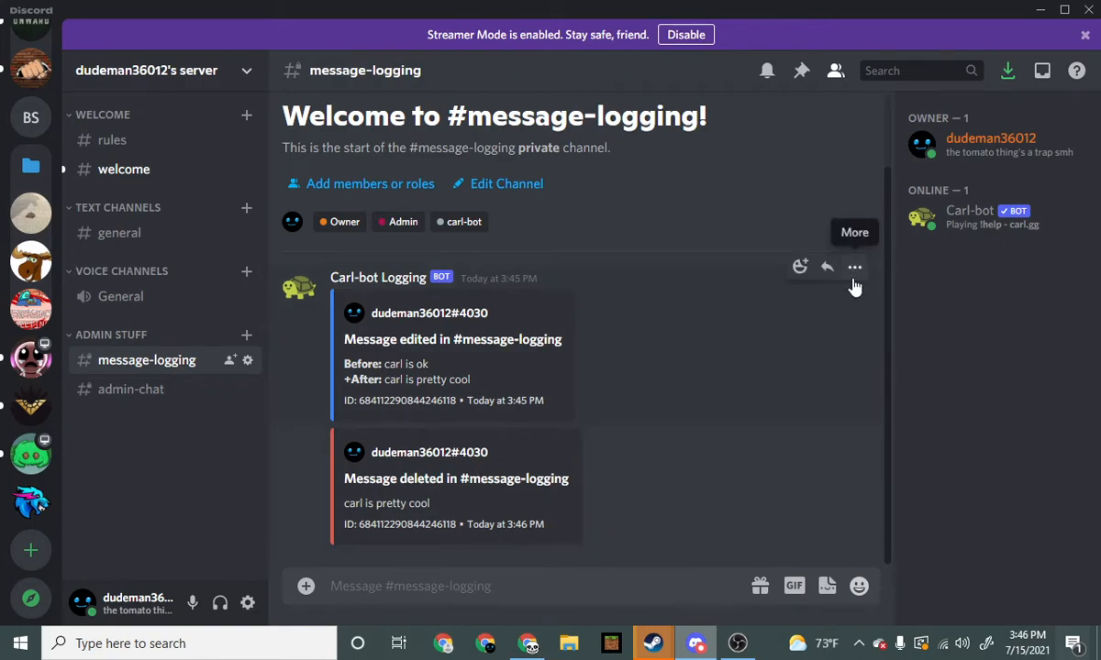
# Step: Delete Carl-bot's edit and deletion log entries from the message-logging channel
pyautogui.click(853, 267)
pyautogui.click(761, 457)
pyautogui.press('Return')
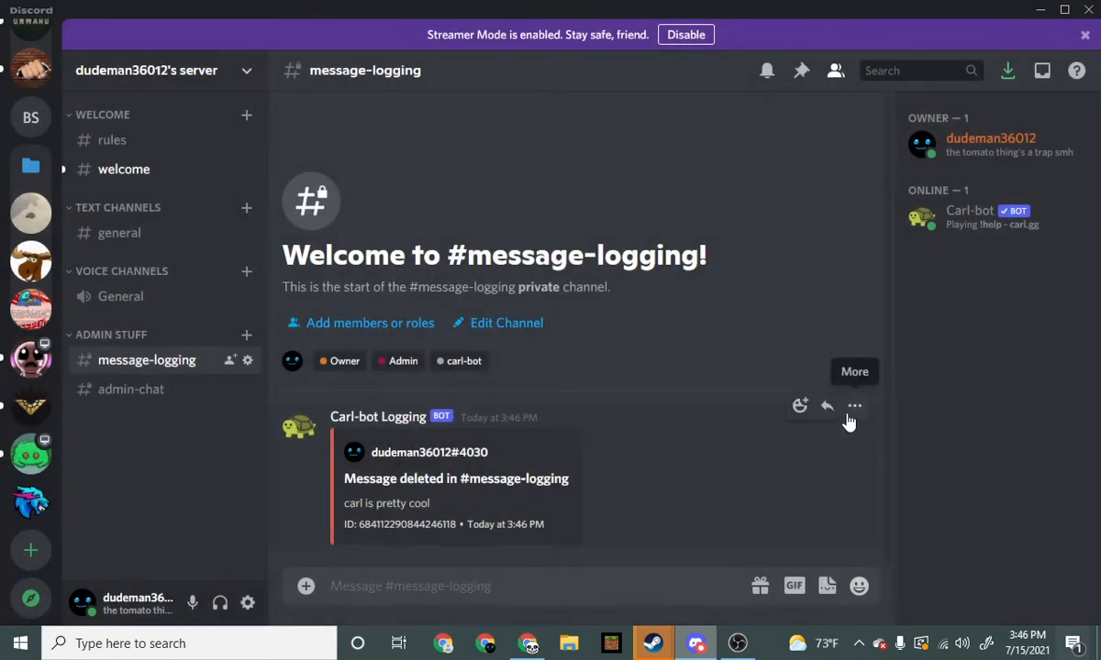
pyautogui.click(852, 407)
pyautogui.click(781, 518)
pyautogui.press('Return')
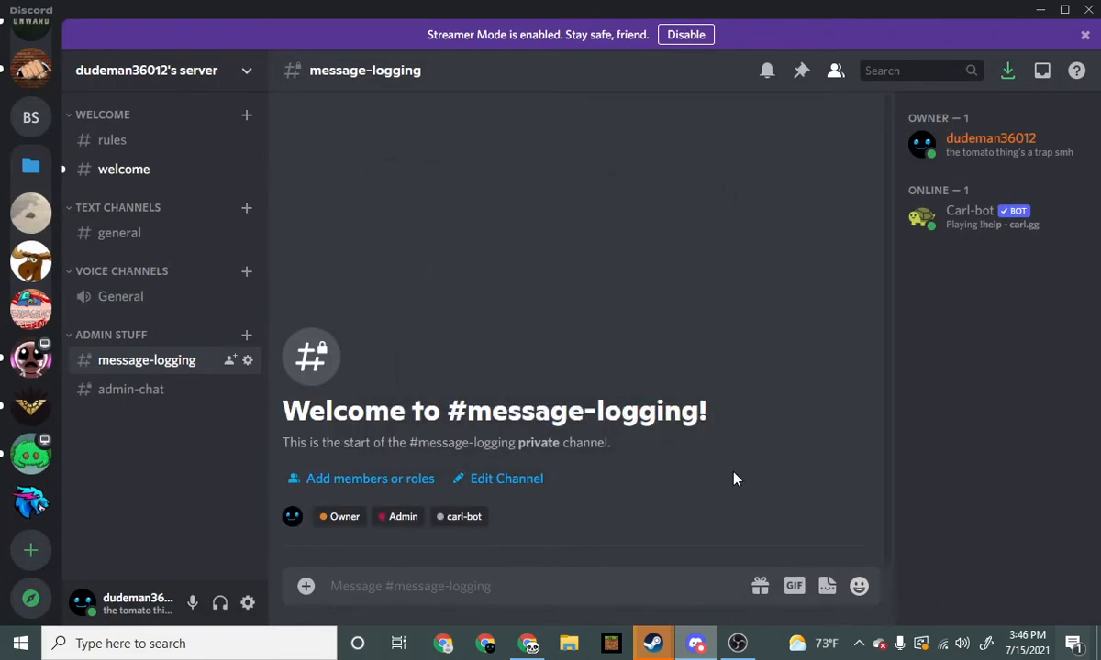
# Step: Check the welcome channel in Discord, and in the Carl-bot dashboard's bot settings remove the ! prefix
pyautogui.click(193, 183)
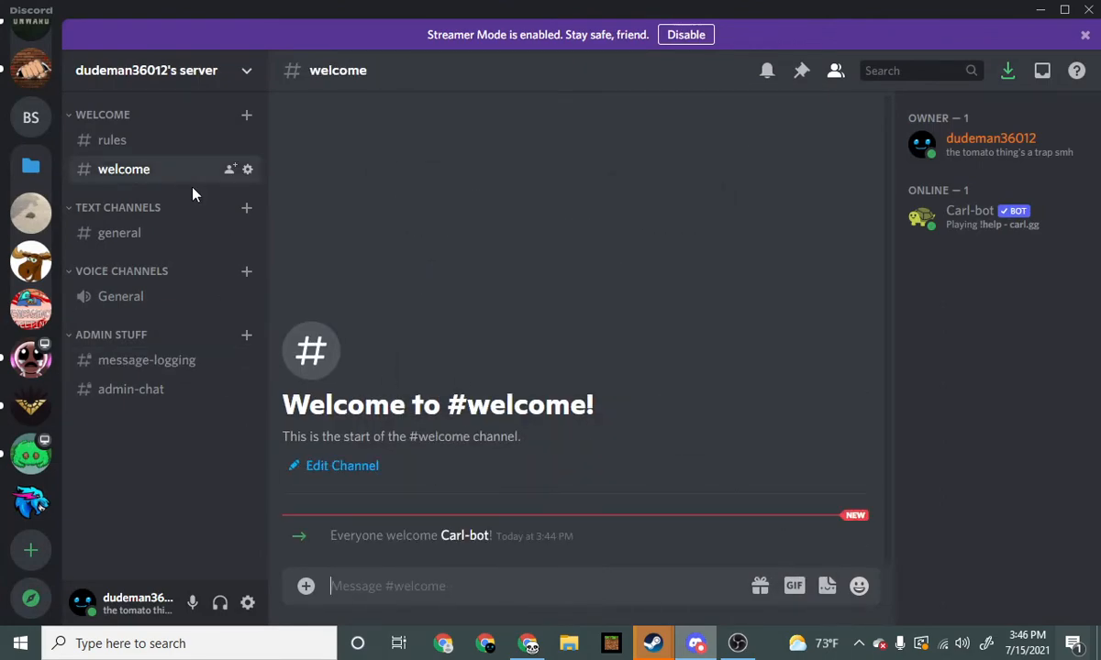
pyautogui.click(518, 645)
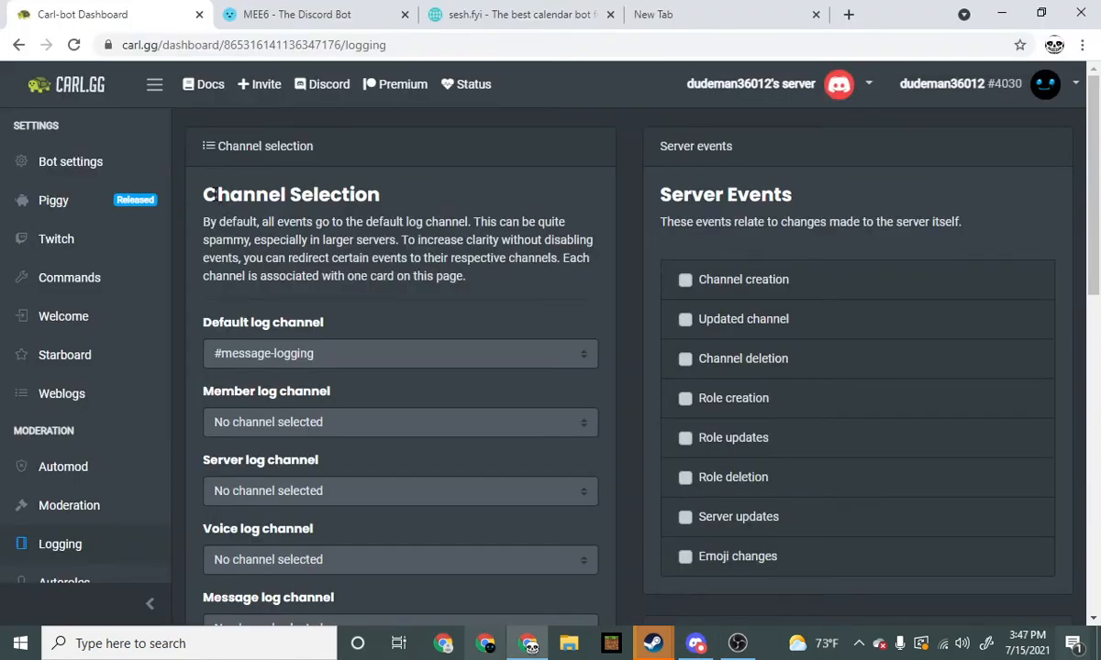
pyautogui.click(127, 161)
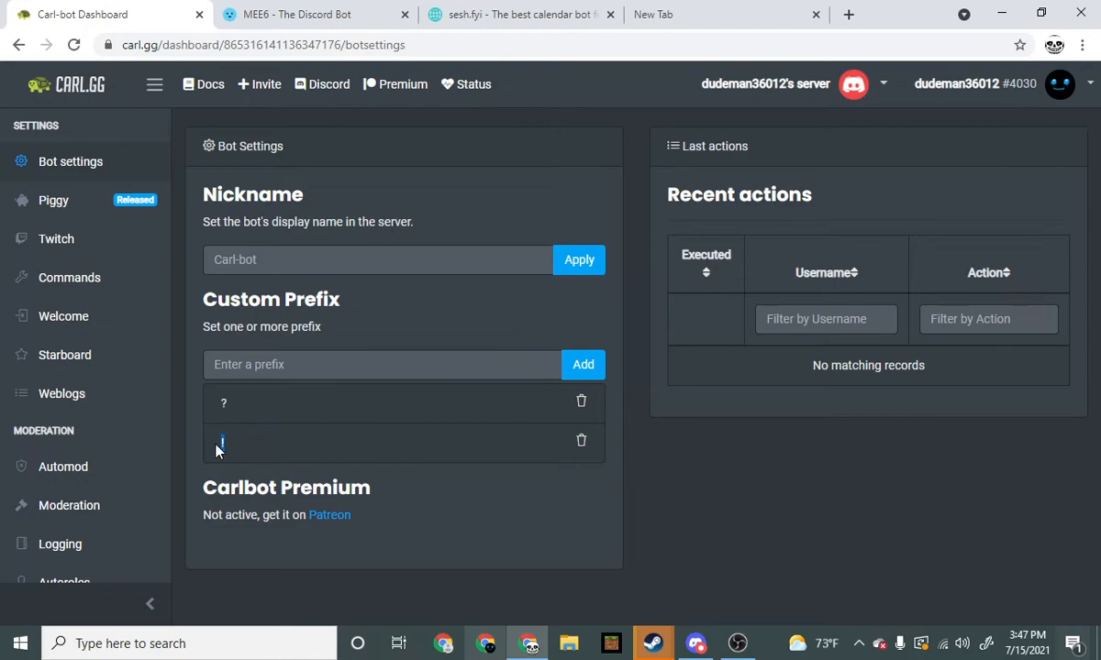
pyautogui.click(397, 488)
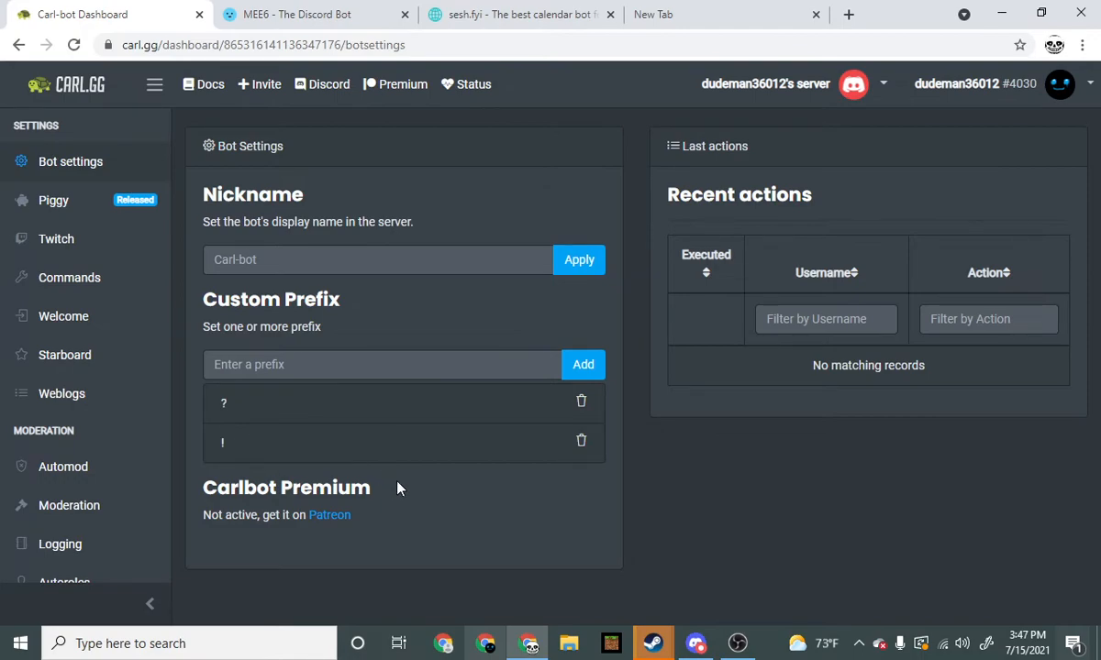
pyautogui.click(581, 443)
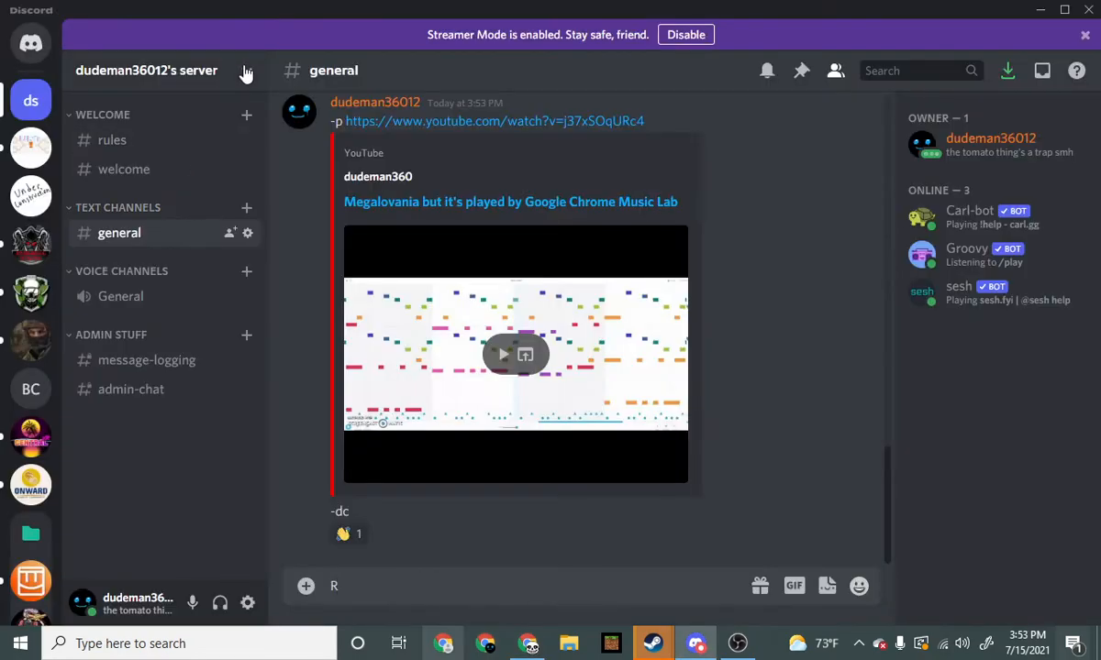
# Step: In the server's role settings, place the carl-bot role directly above the Muted role
pyautogui.click(237, 71)
pyautogui.click(233, 182)
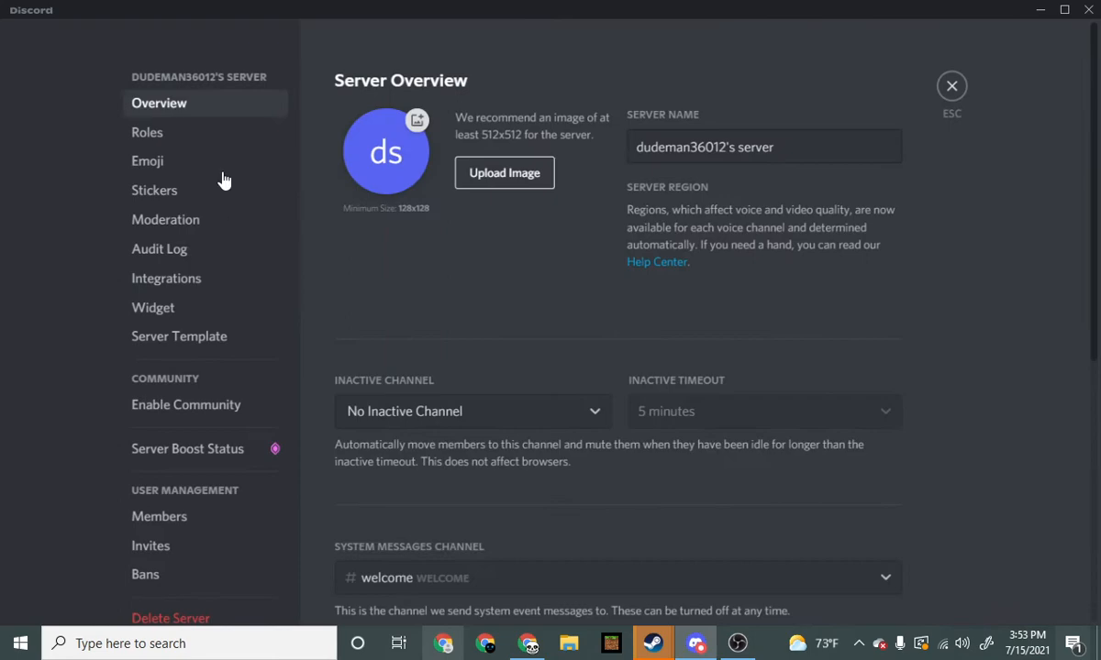
pyautogui.click(188, 138)
pyautogui.scroll(-4, 492, 335)
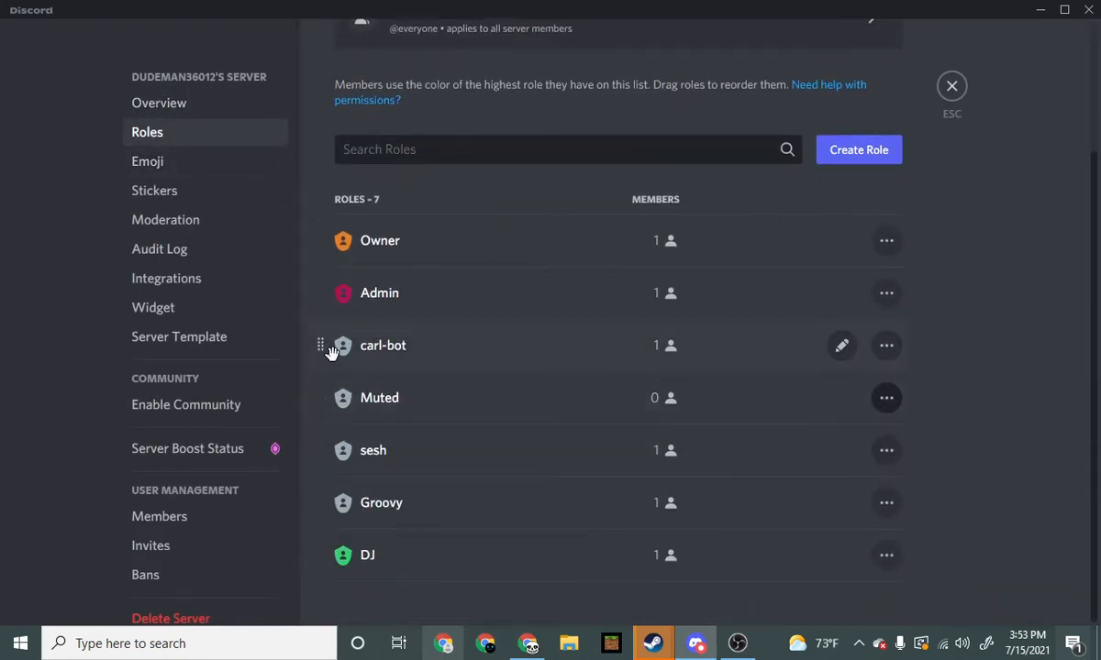
pyautogui.moveTo(317, 346)
pyautogui.mouseDown()
pyautogui.moveTo(323, 420)
pyautogui.moveTo(321, 345)
pyautogui.mouseUp()
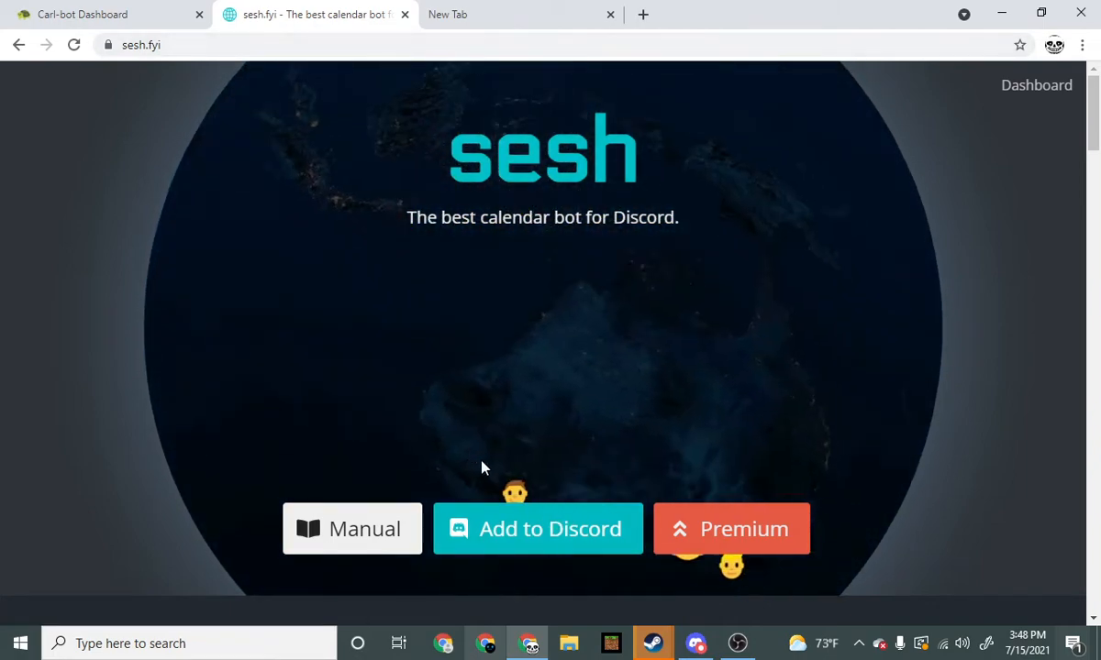
# Step: Add the sesh bot from sesh.fyi to your own new server, granting all requested permissions and completing the human check
pyautogui.click(523, 544)
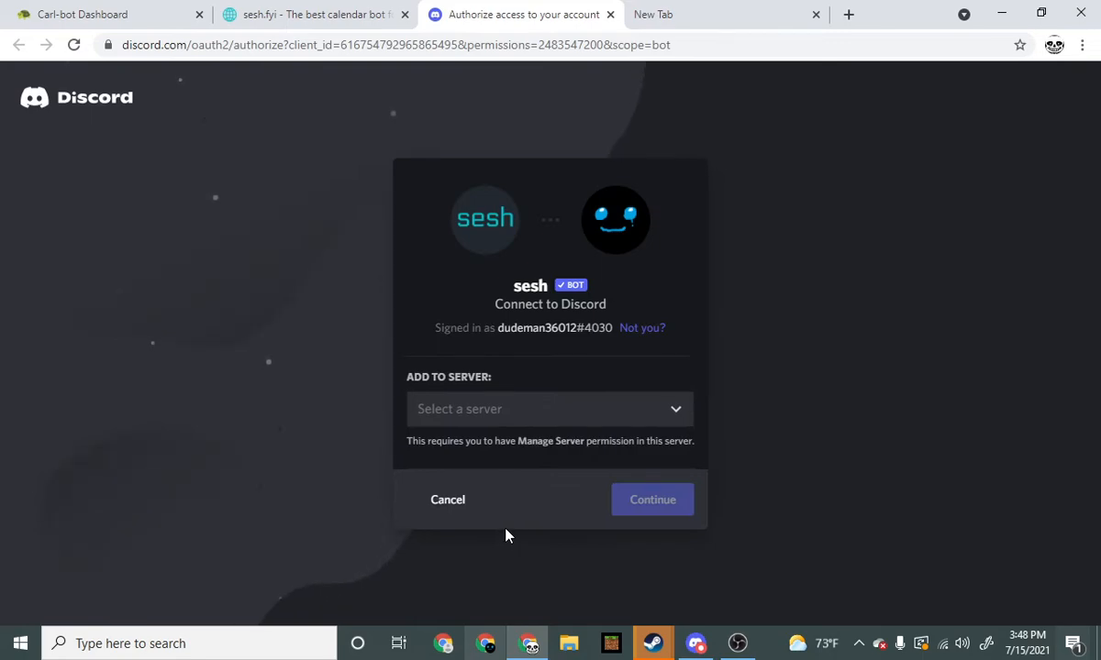
pyautogui.click(538, 414)
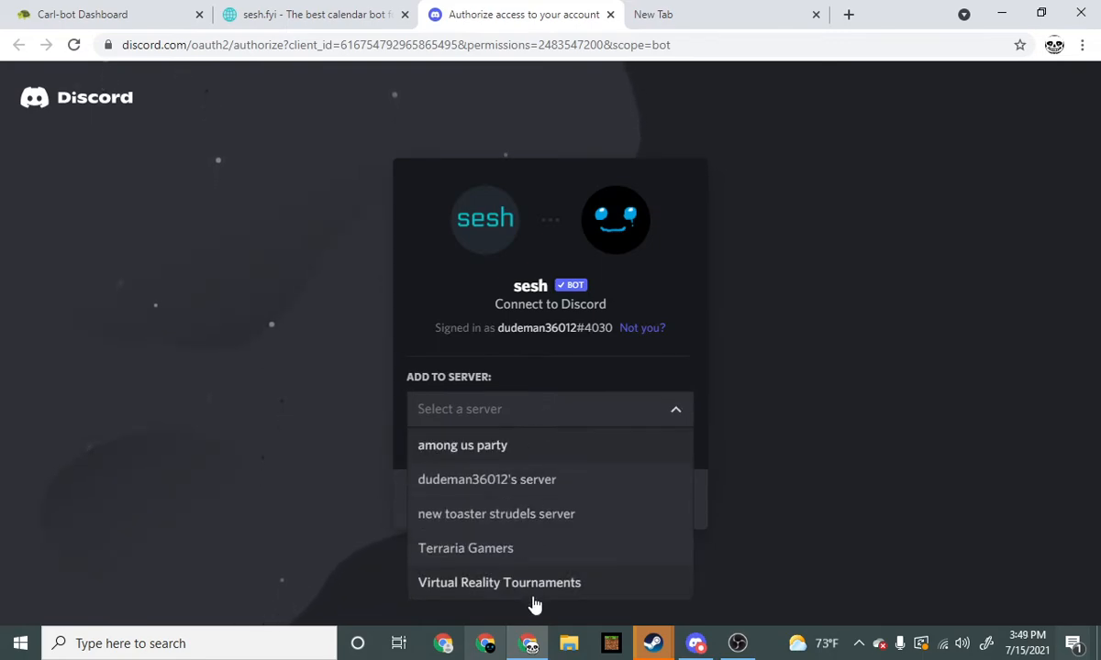
pyautogui.click(546, 481)
pyautogui.click(652, 499)
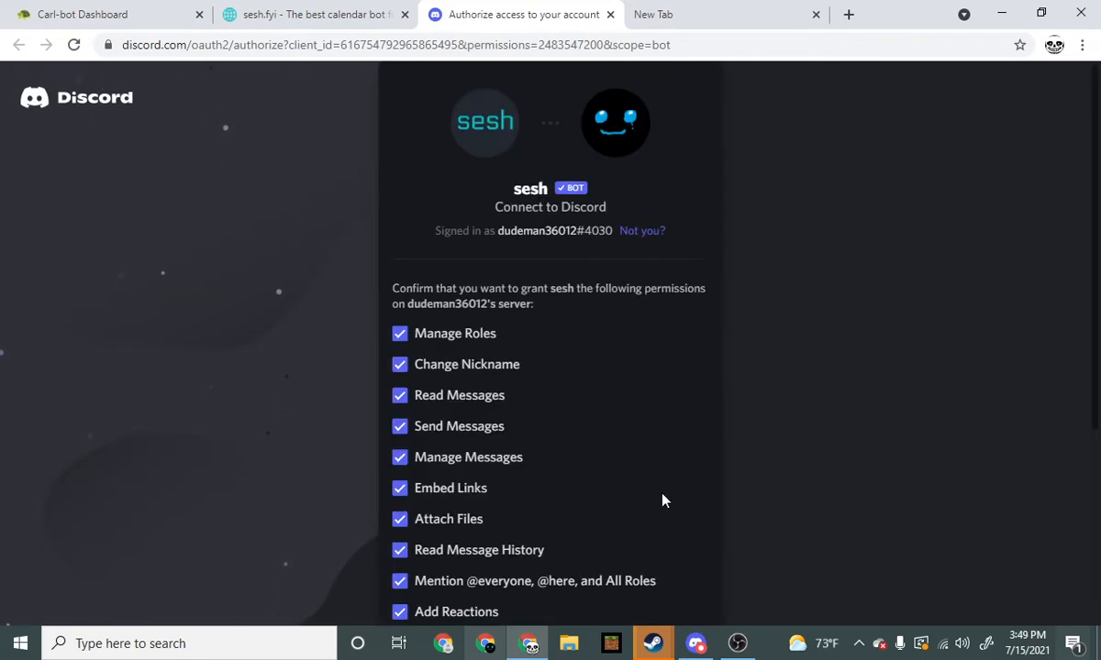
pyautogui.scroll(-3, 562, 478)
pyautogui.click(681, 601)
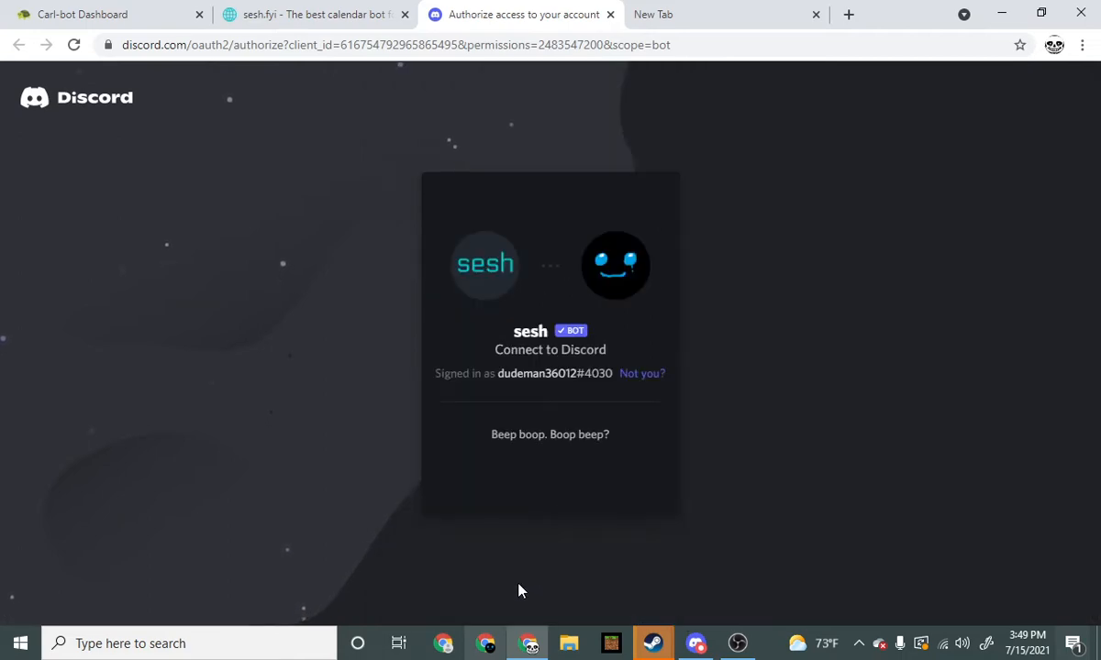
pyautogui.click(447, 461)
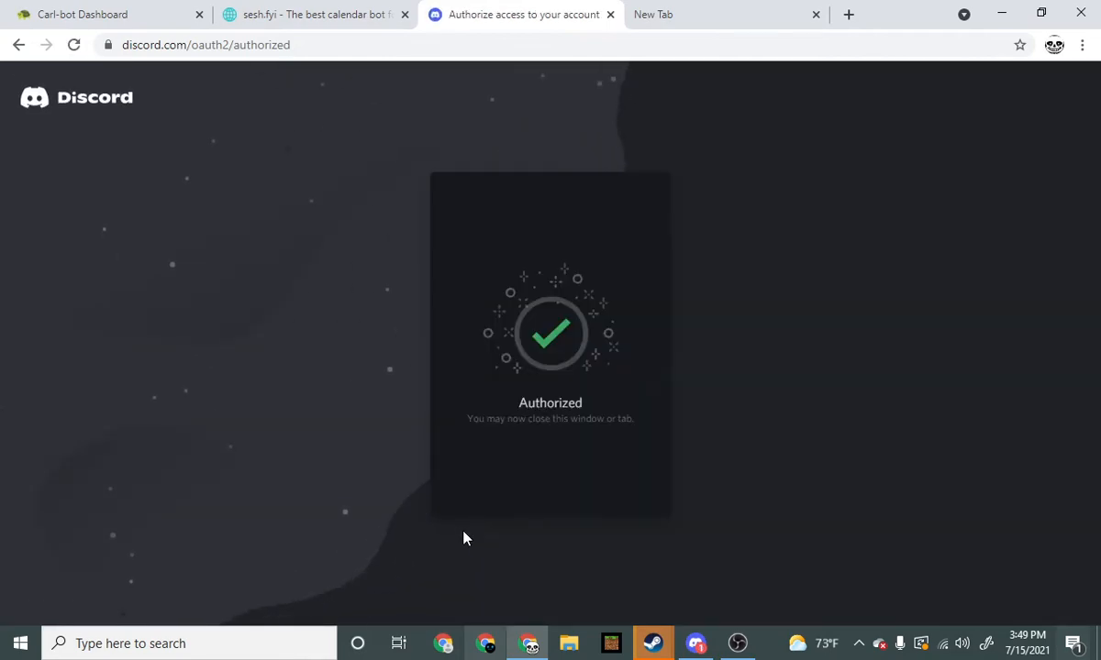
# Step: Switch to Discord, clear the stray R from the welcome channel's message box and check the message-logging channel
pyautogui.click(696, 643)
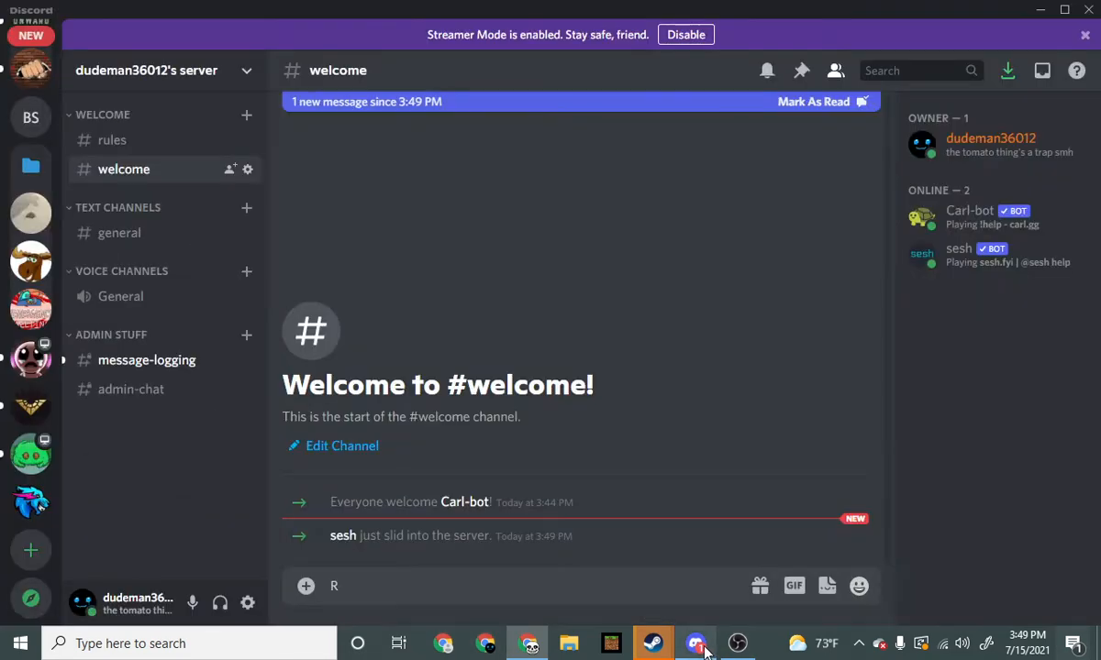
pyautogui.doubleClick(332, 587)
pyautogui.press('BackSpace')
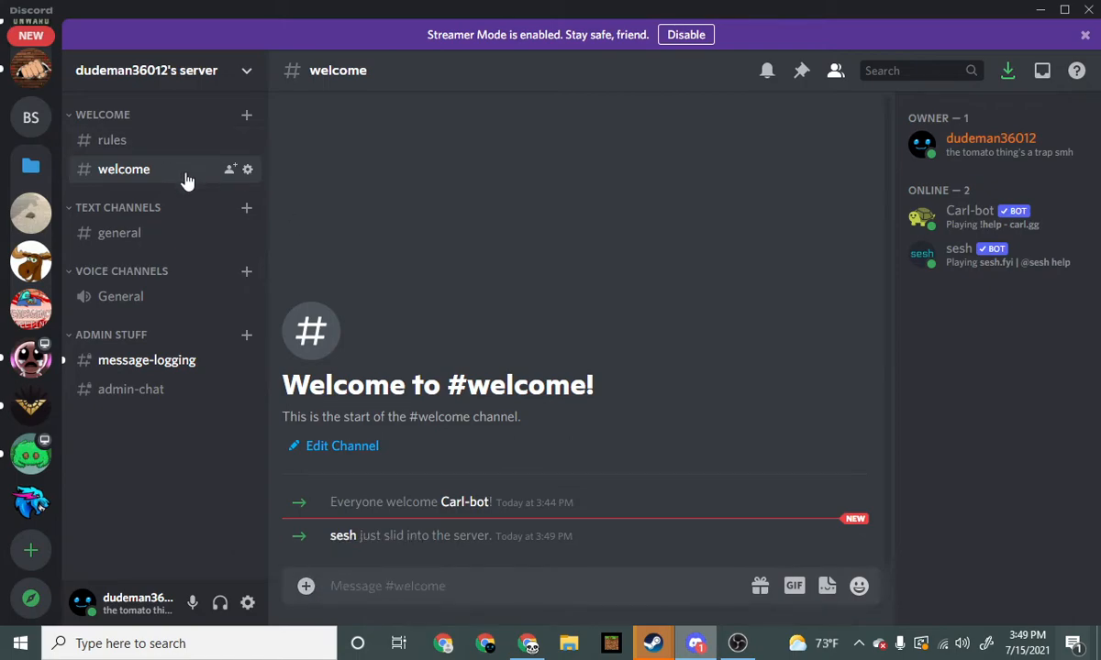
pyautogui.click(120, 372)
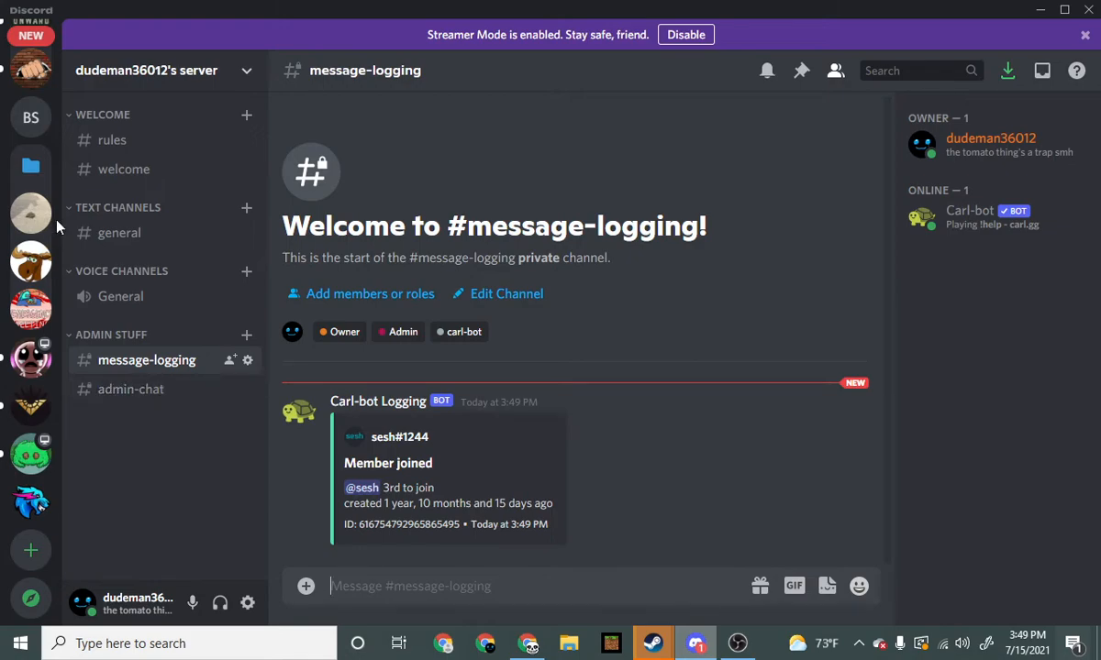
# Step: Post the sesh poll command "!poll [favorite color] green, red, blue" in the general channel
pyautogui.click(130, 240)
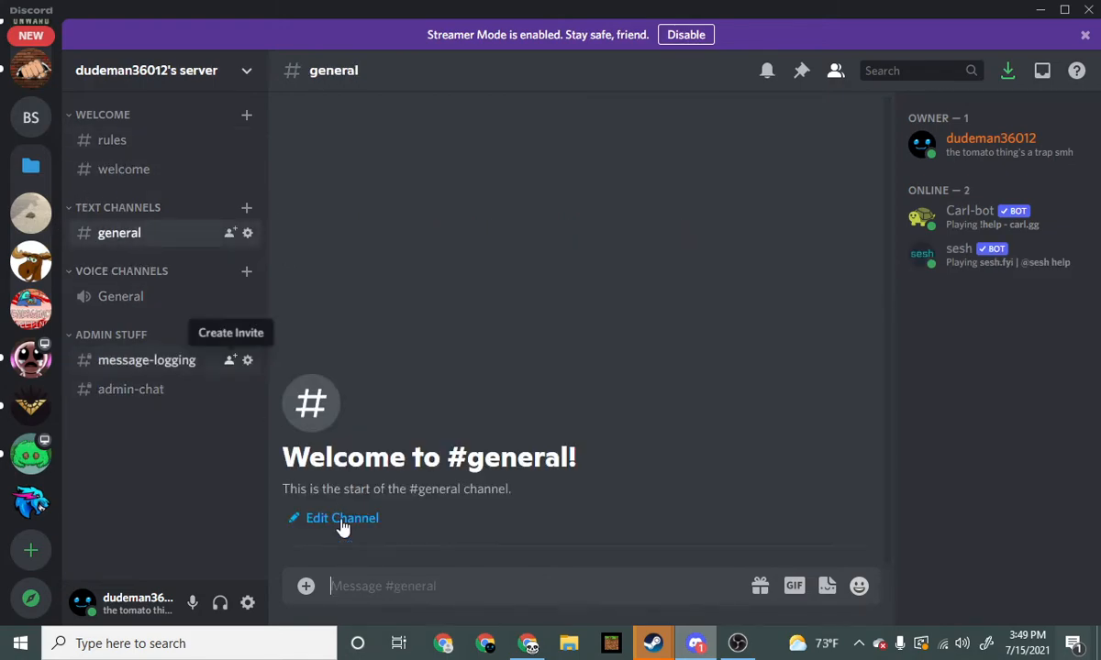
pyautogui.write('!poll [')
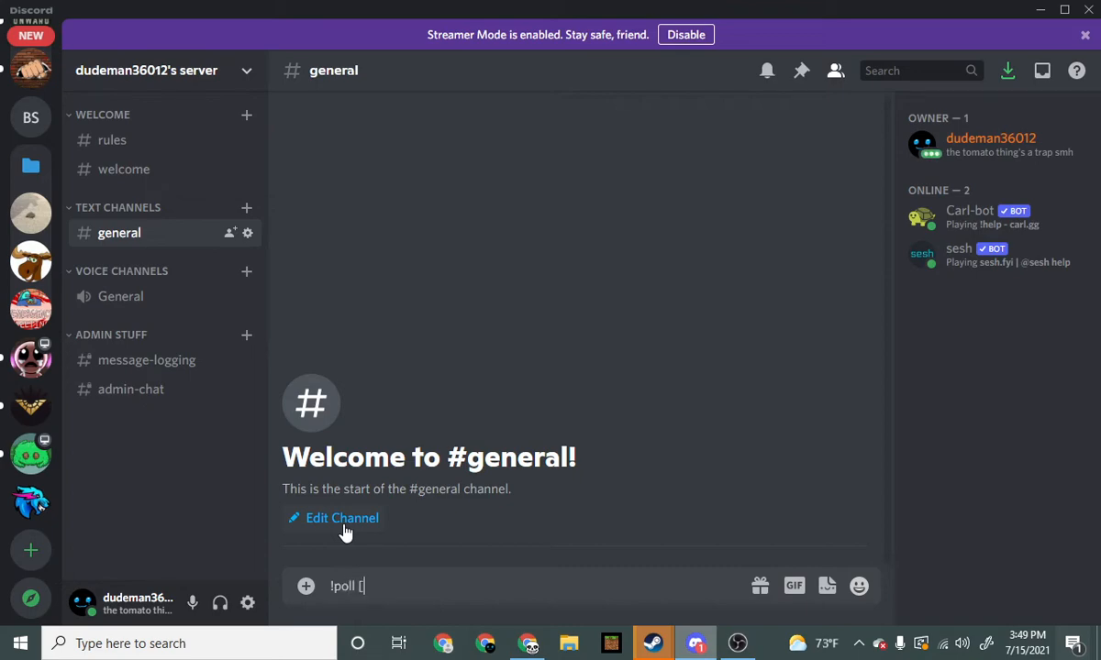
pyautogui.write('favorite color] g')
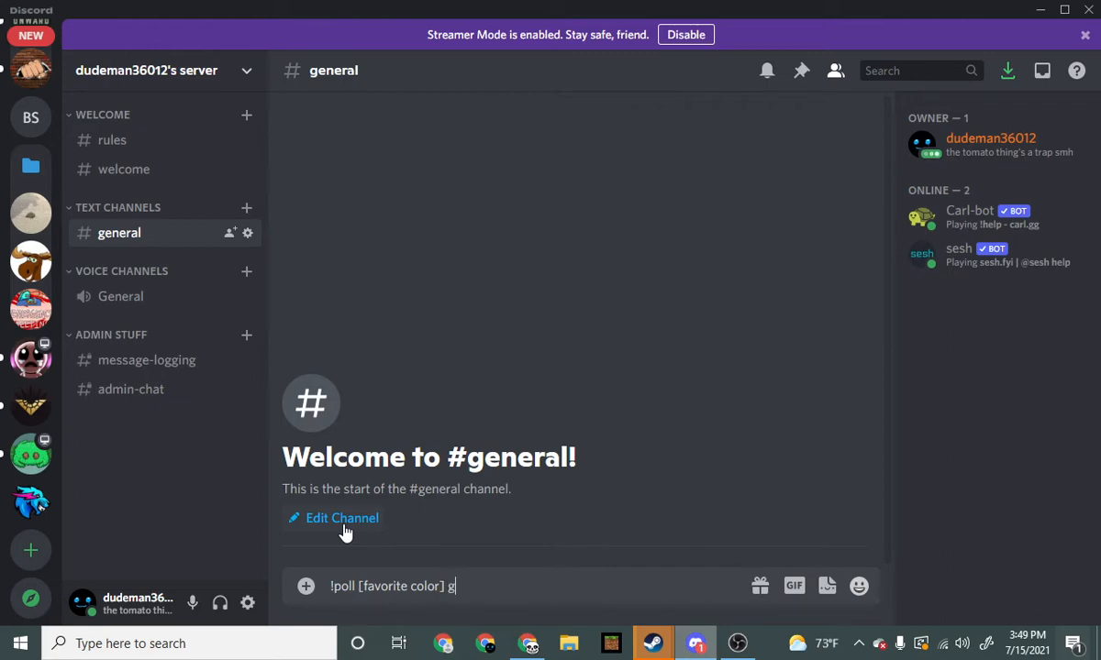
pyautogui.write('reen, red, blue')
pyautogui.press('Return')
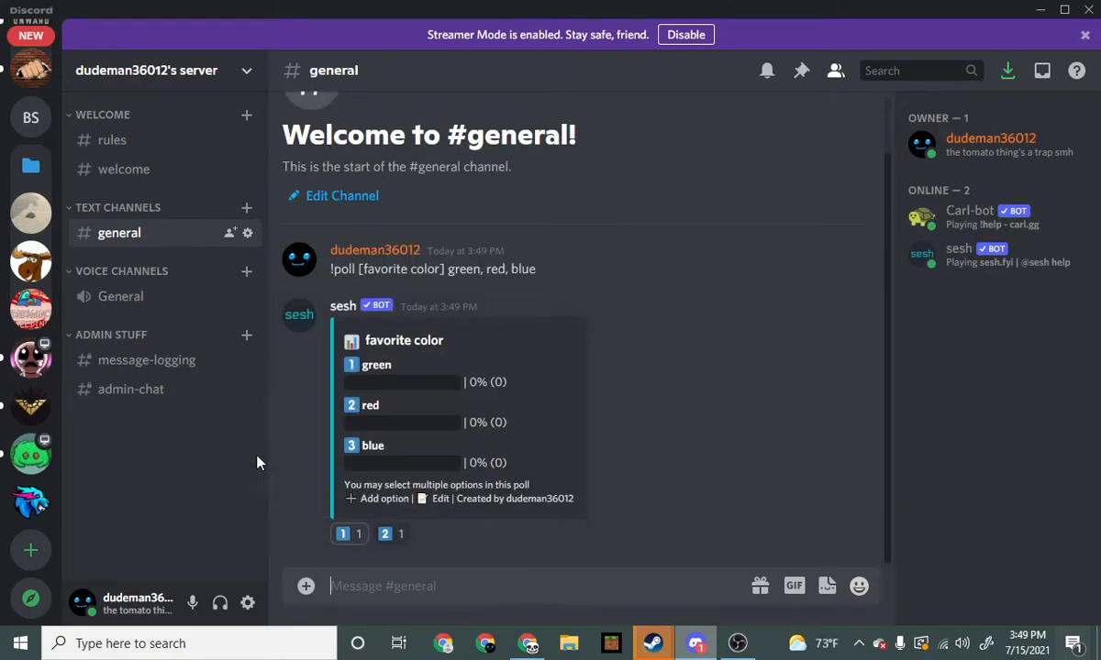
# Step: Try out voting in the favorite color poll by moving the vote through green, red and blue, then withdraw it
pyautogui.click(354, 534)
pyautogui.click(382, 534)
pyautogui.click(354, 535)
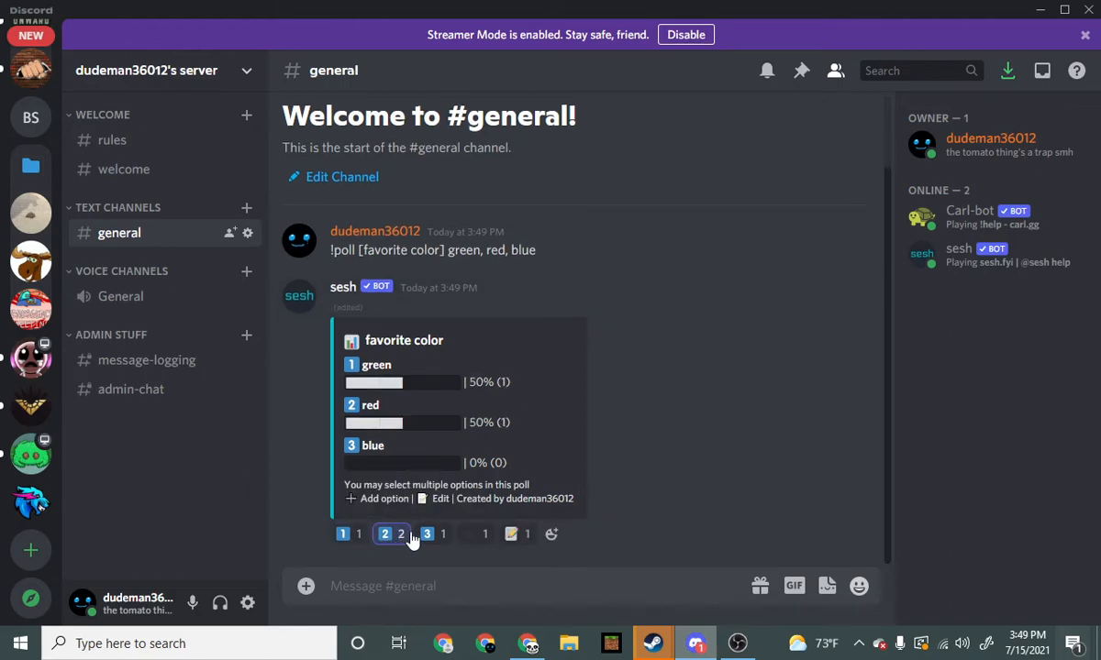
pyautogui.click(431, 535)
pyautogui.click(383, 535)
pyautogui.click(431, 536)
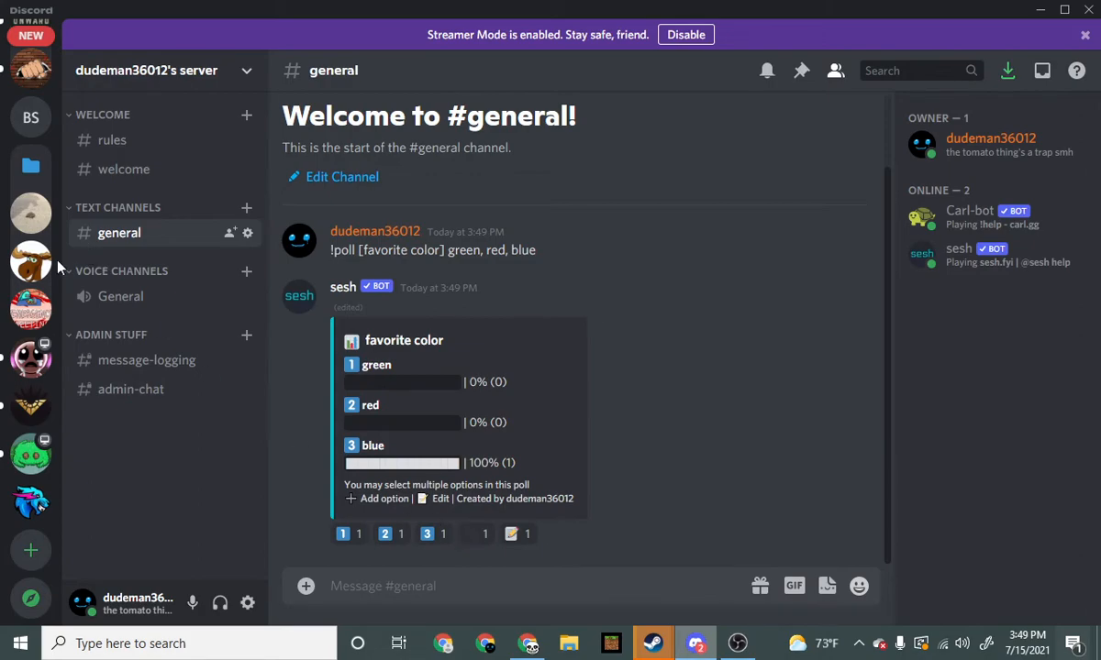
# Step: Reply "green" to sesh's Add Poll Option direct message and return to the new server
pyautogui.scroll(2, 54, 243)
pyautogui.scroll(5, 42, 325)
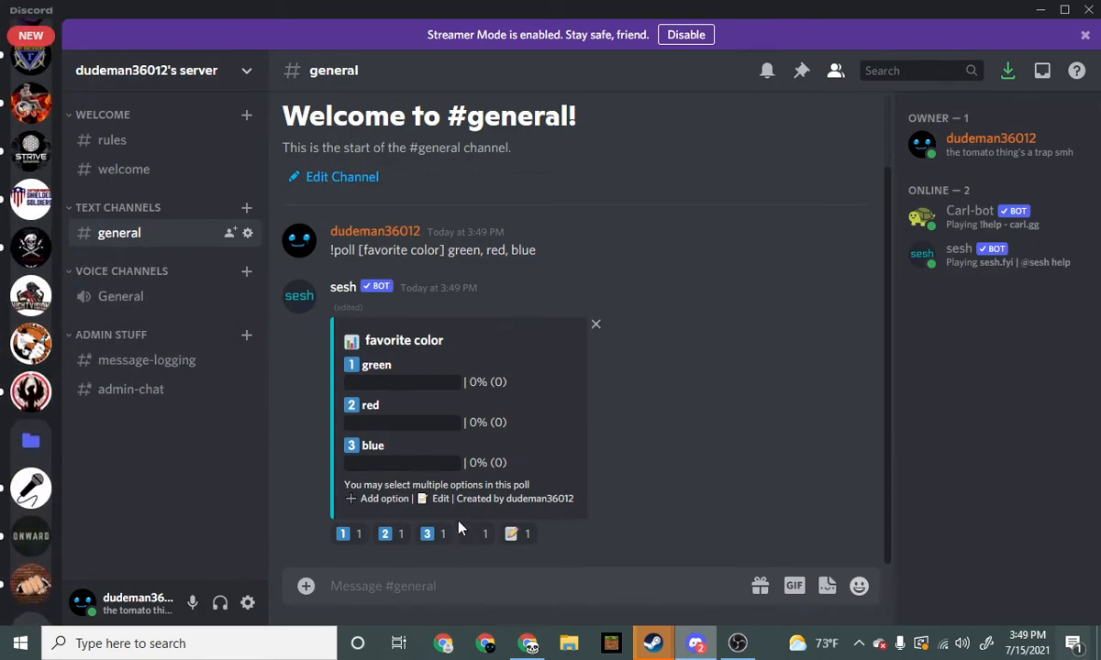
pyautogui.scroll(5, 31, 349)
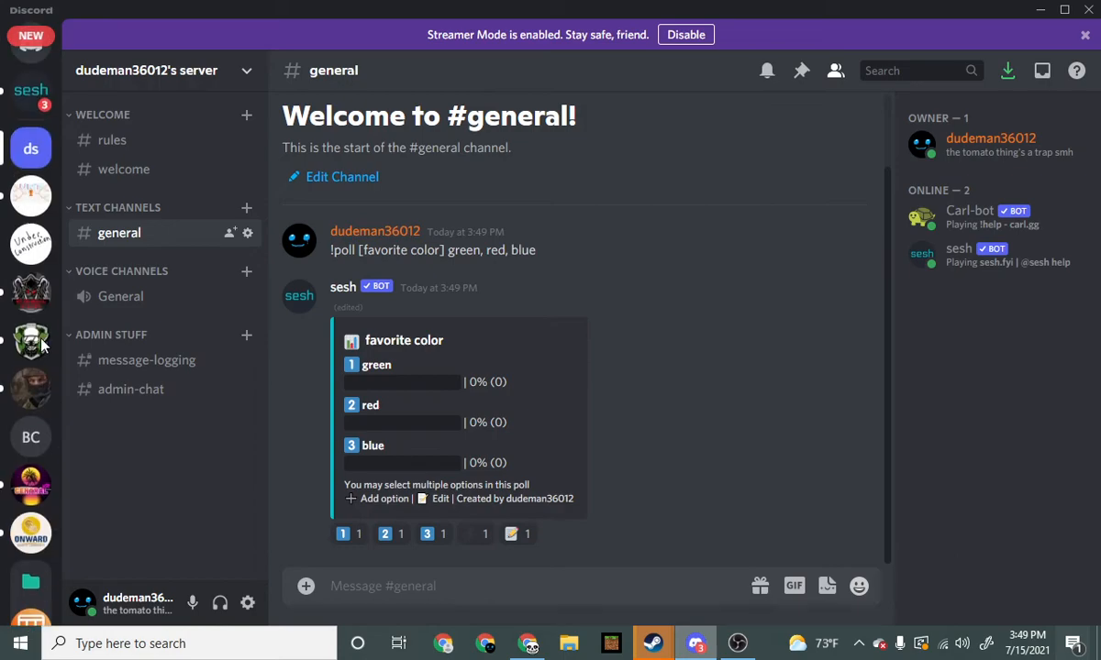
pyautogui.click(27, 97)
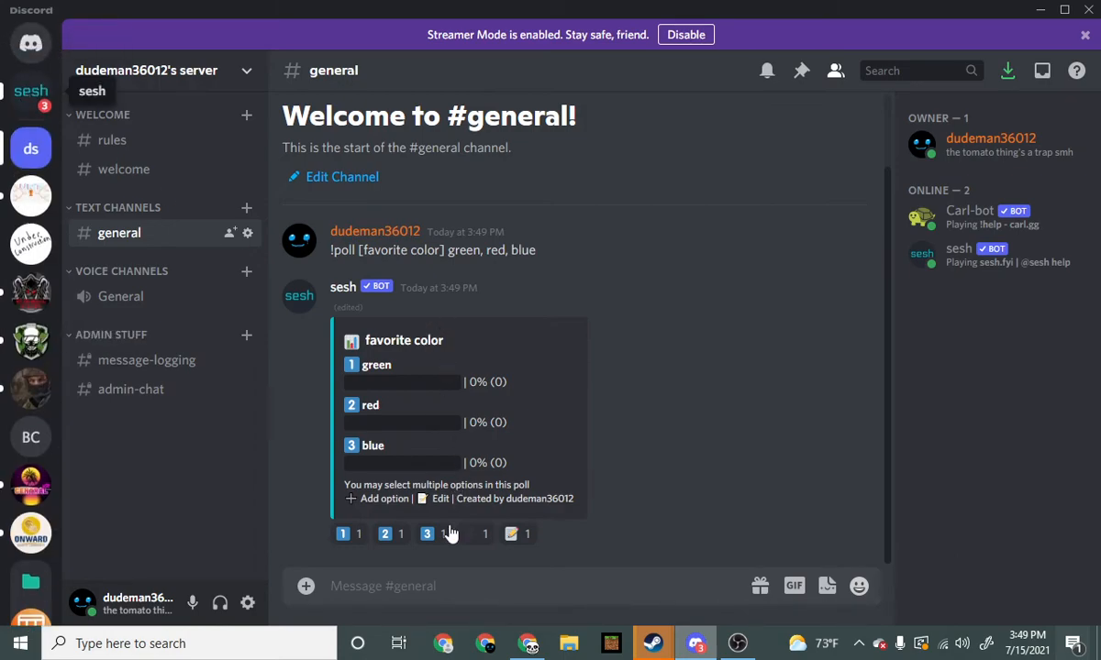
pyautogui.write('green')
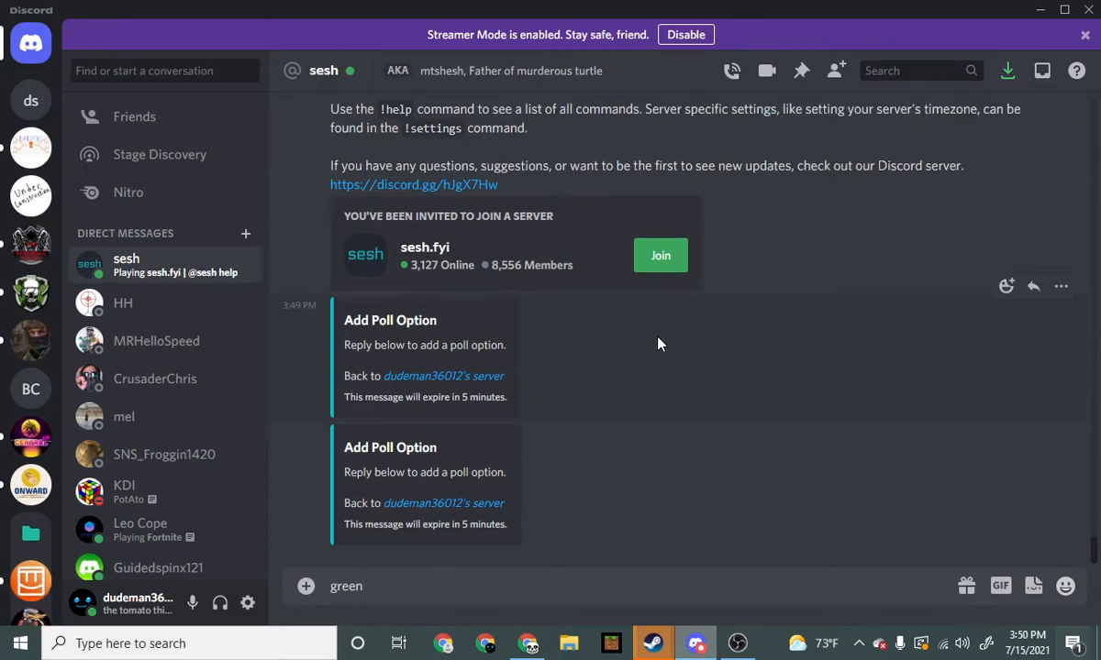
pyautogui.press('Return')
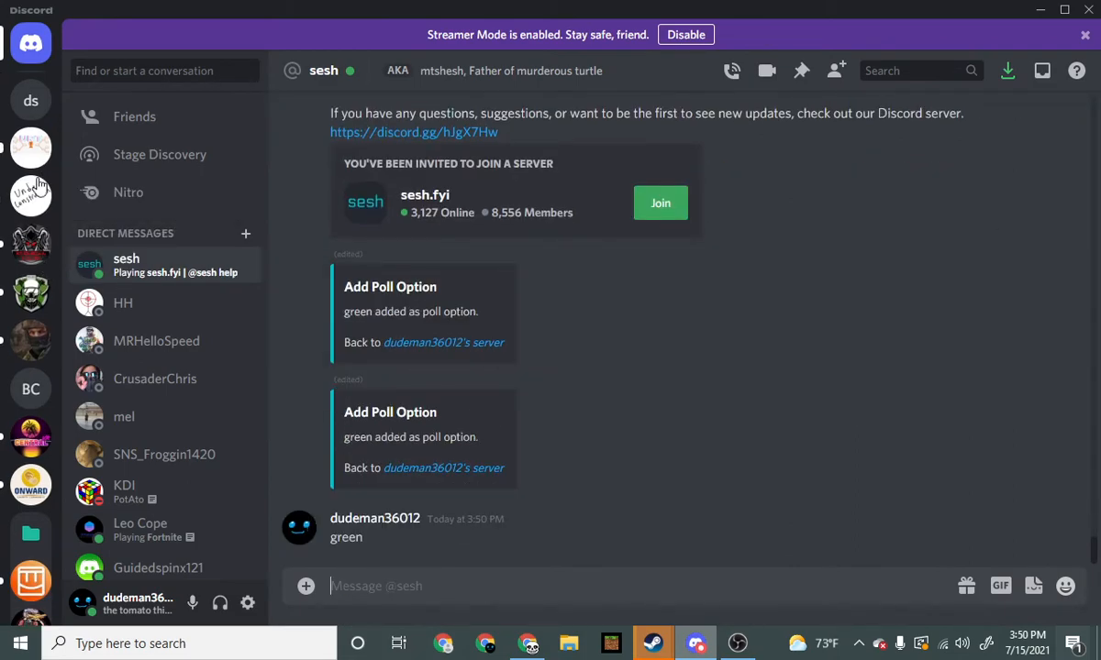
pyautogui.scroll(-5, 27, 192)
pyautogui.scroll(5, 27, 192)
pyautogui.click(30, 99)
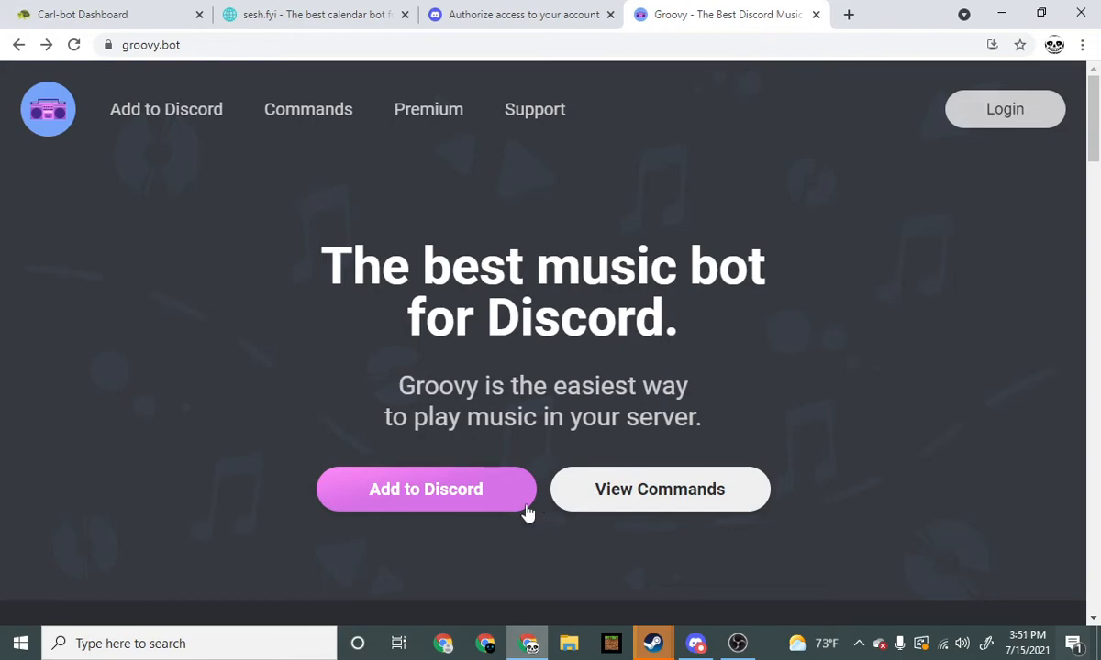
# Step: Add the Groovy music bot to the new server with Administrator permission, completing the human check
pyautogui.click(510, 506)
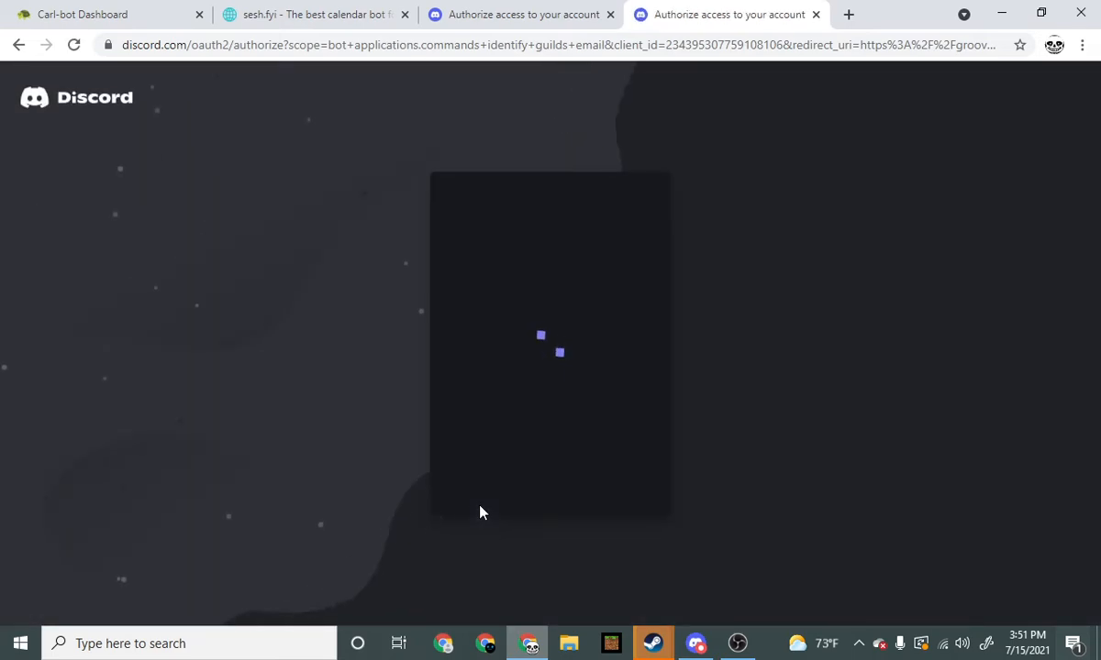
pyautogui.click(487, 548)
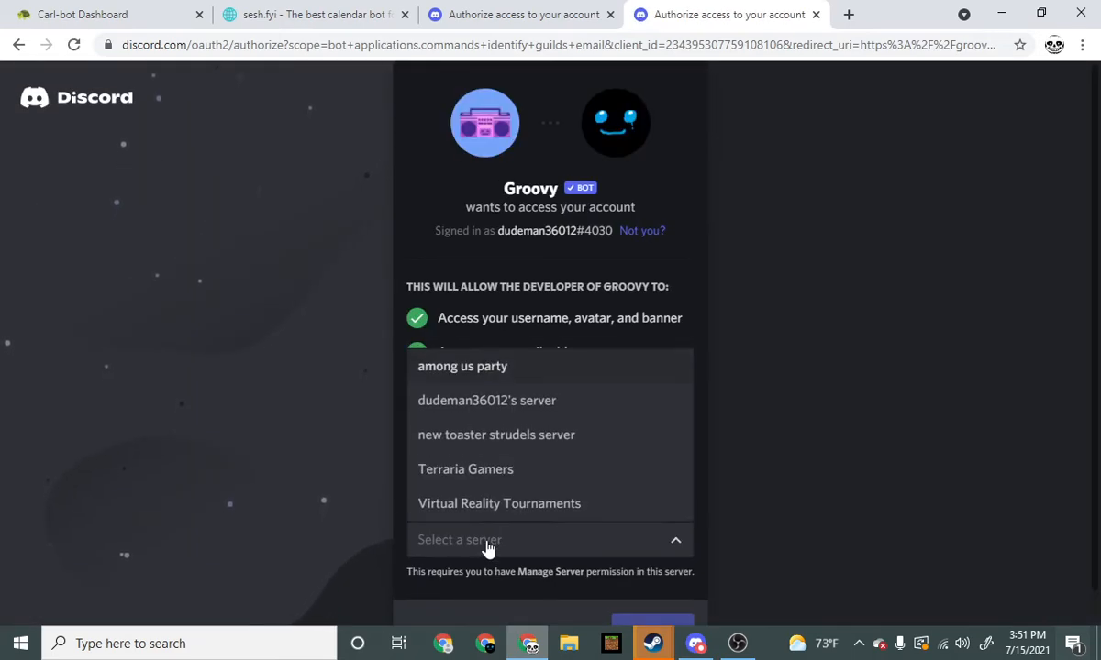
pyautogui.click(538, 409)
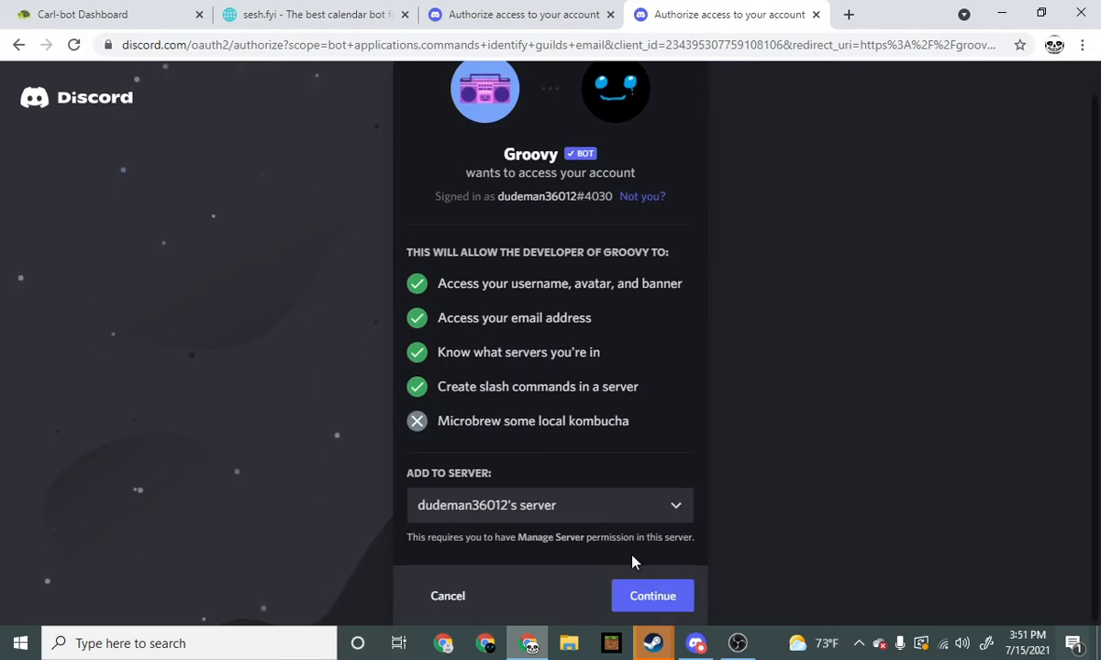
pyautogui.click(651, 597)
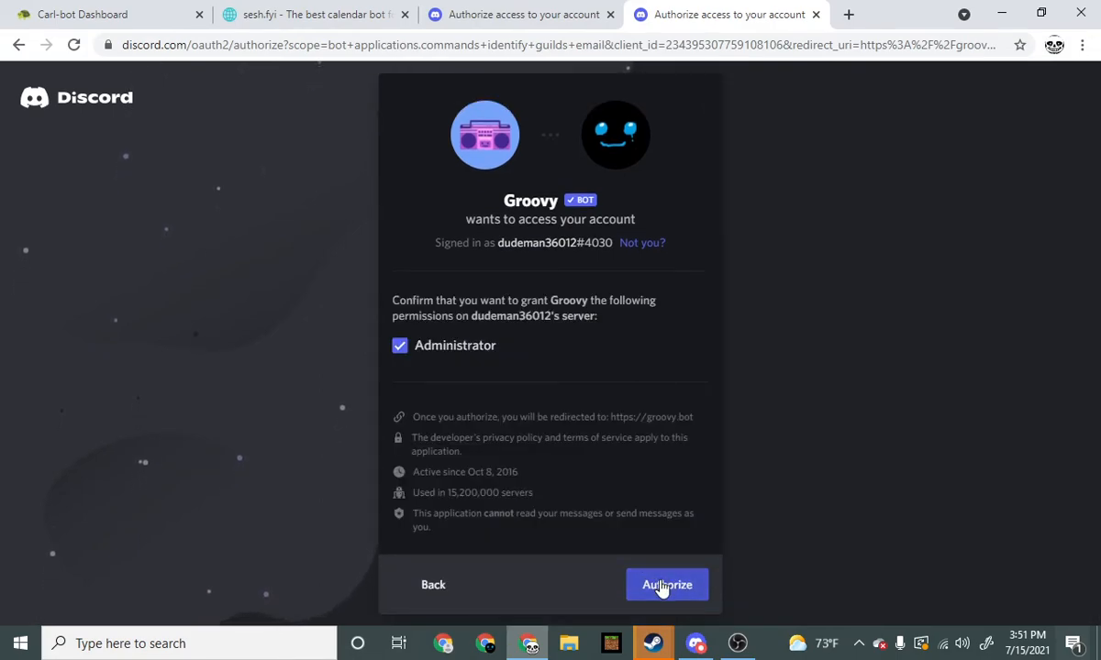
pyautogui.click(662, 588)
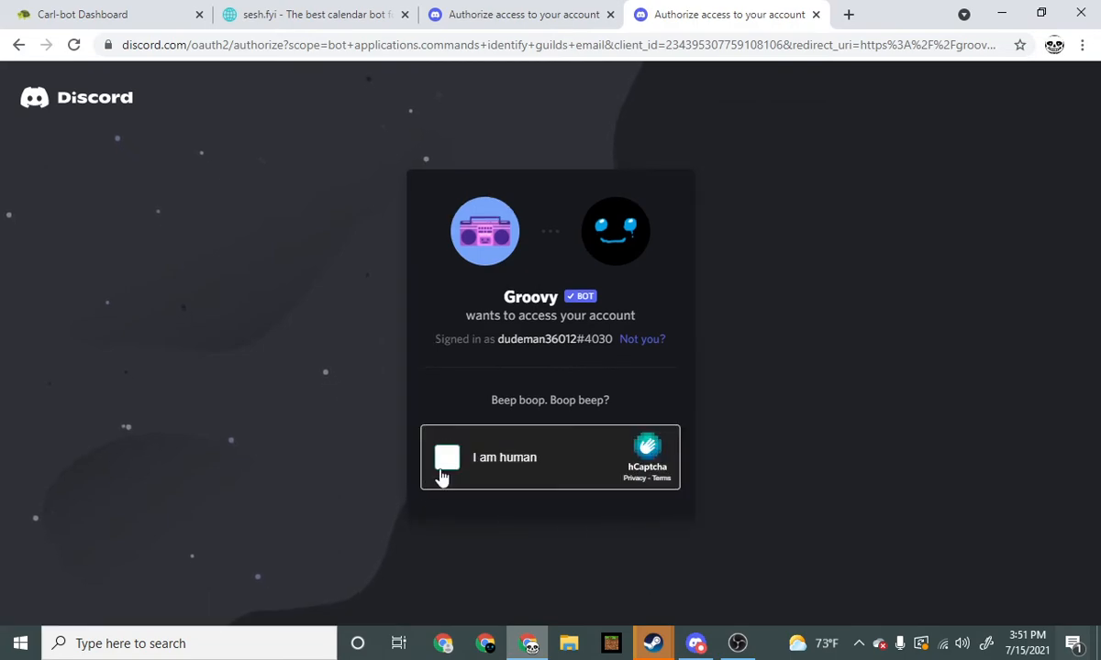
pyautogui.click(442, 466)
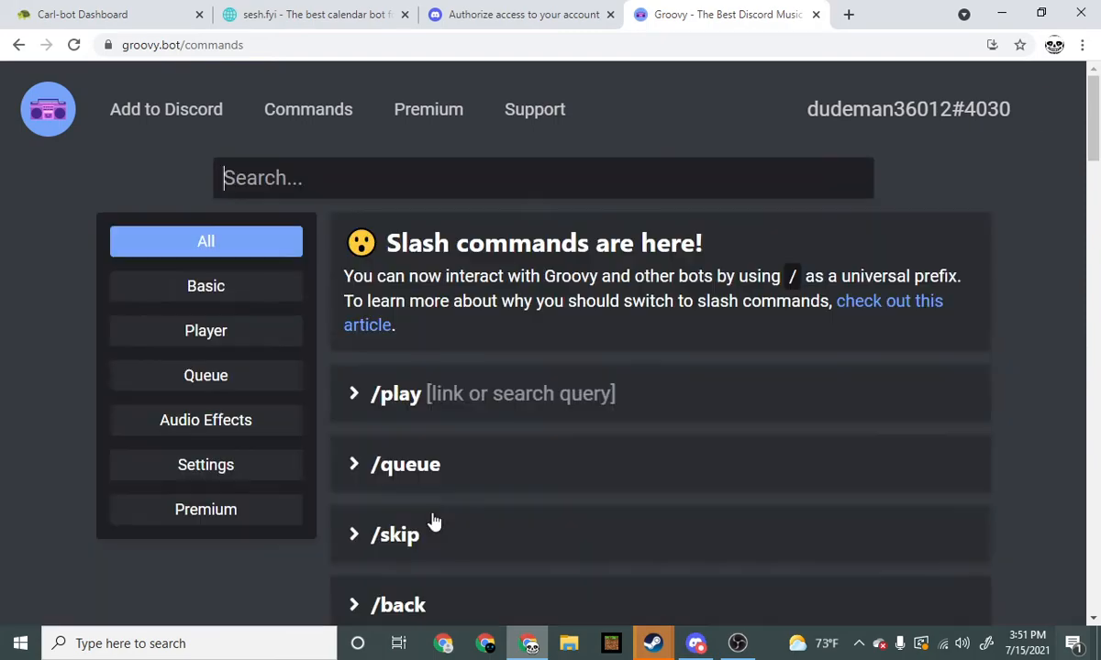
# Step: Switch to Discord and create a server role named DJ with the bright green colour, saving the changes
pyautogui.click(686, 646)
pyautogui.write('R')
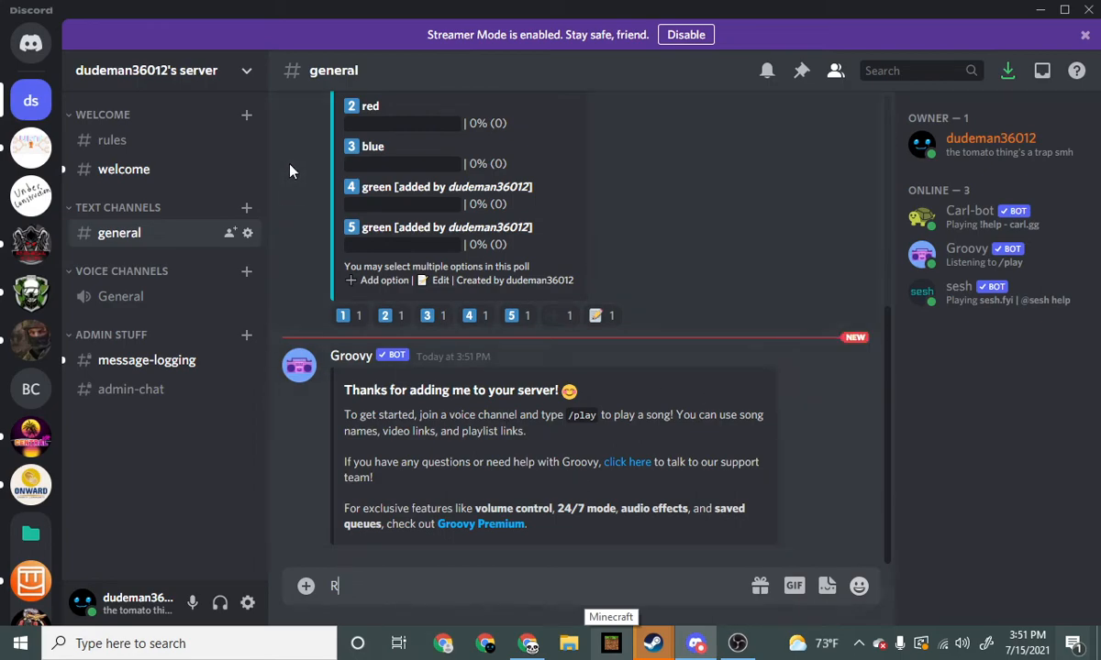
pyautogui.click(227, 73)
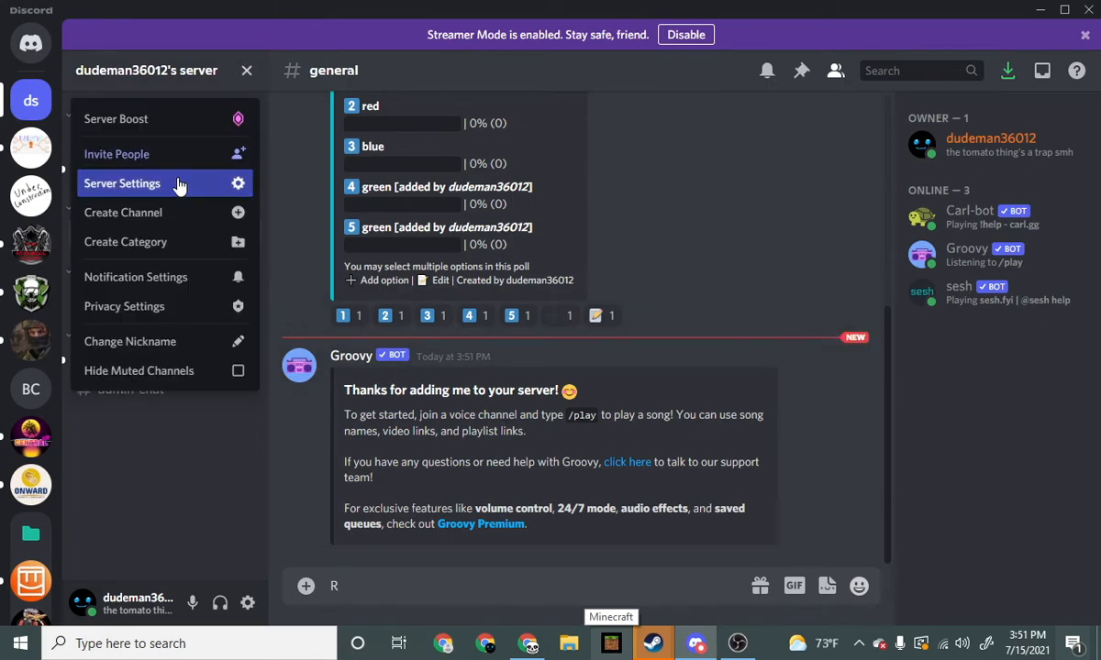
pyautogui.click(179, 186)
pyautogui.click(157, 135)
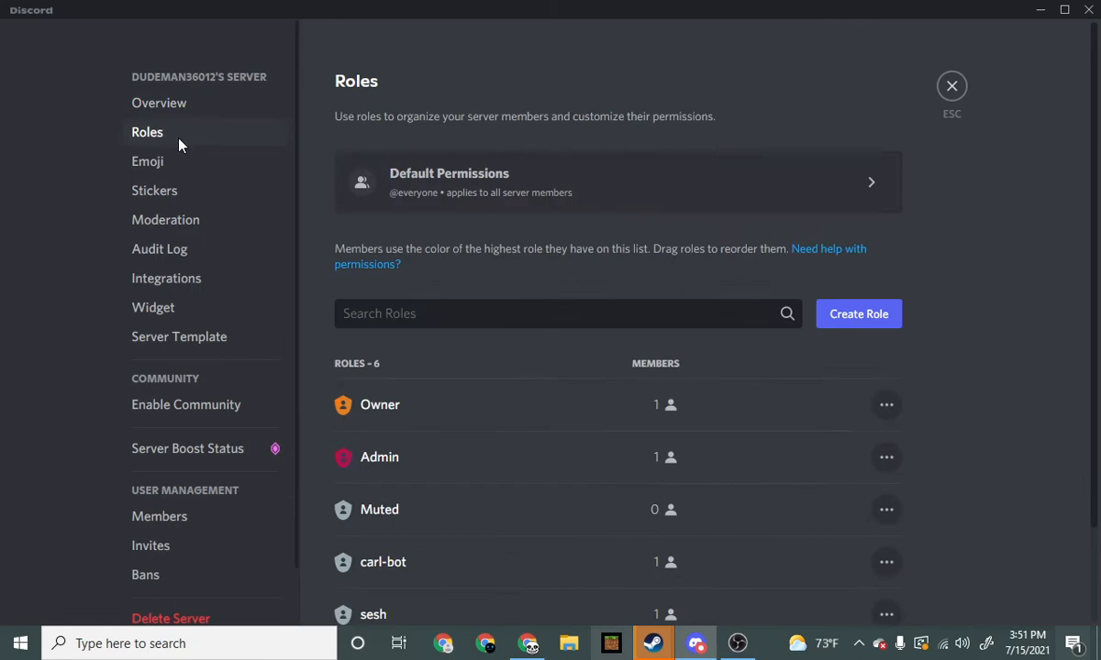
pyautogui.scroll(-1, 679, 377)
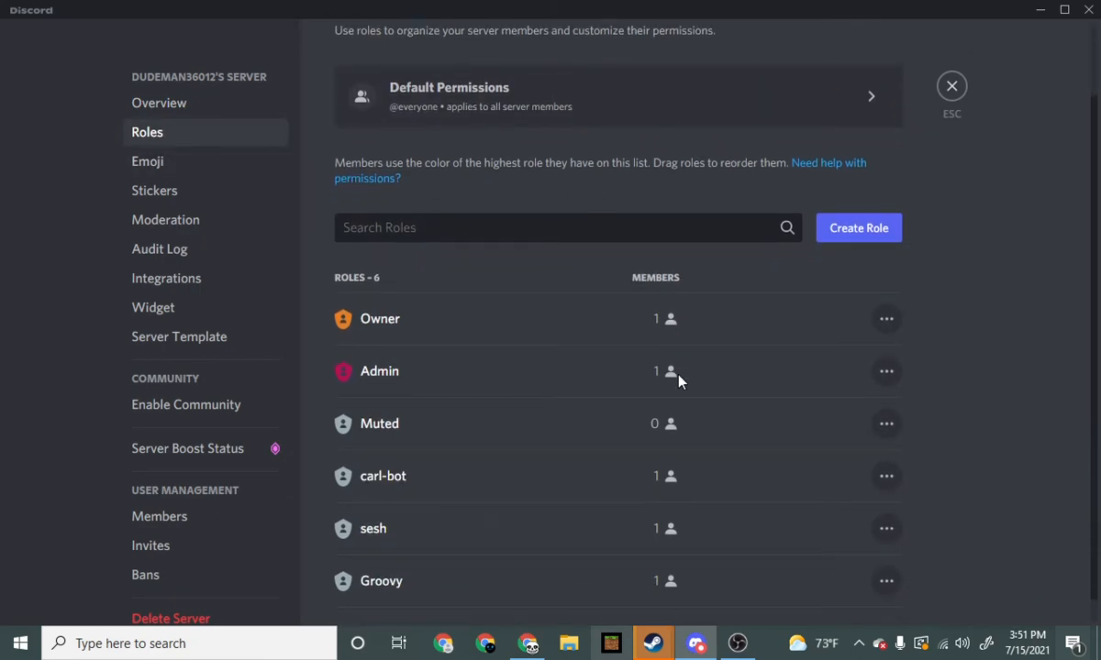
pyautogui.click(862, 219)
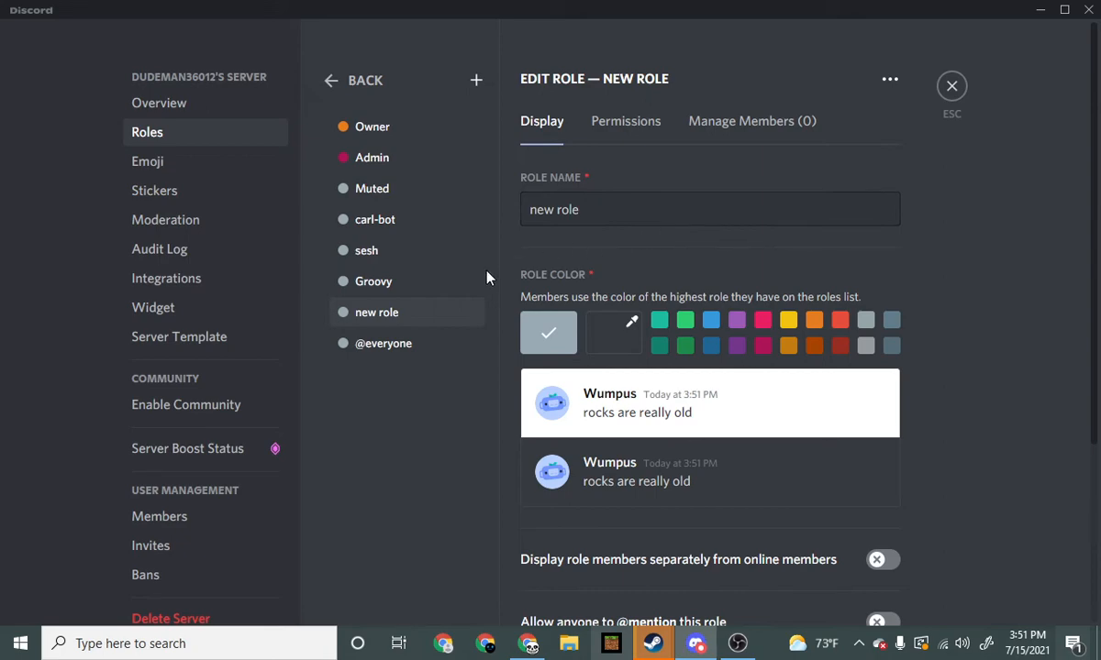
pyautogui.moveTo(587, 209); pyautogui.dragTo(385, 214)
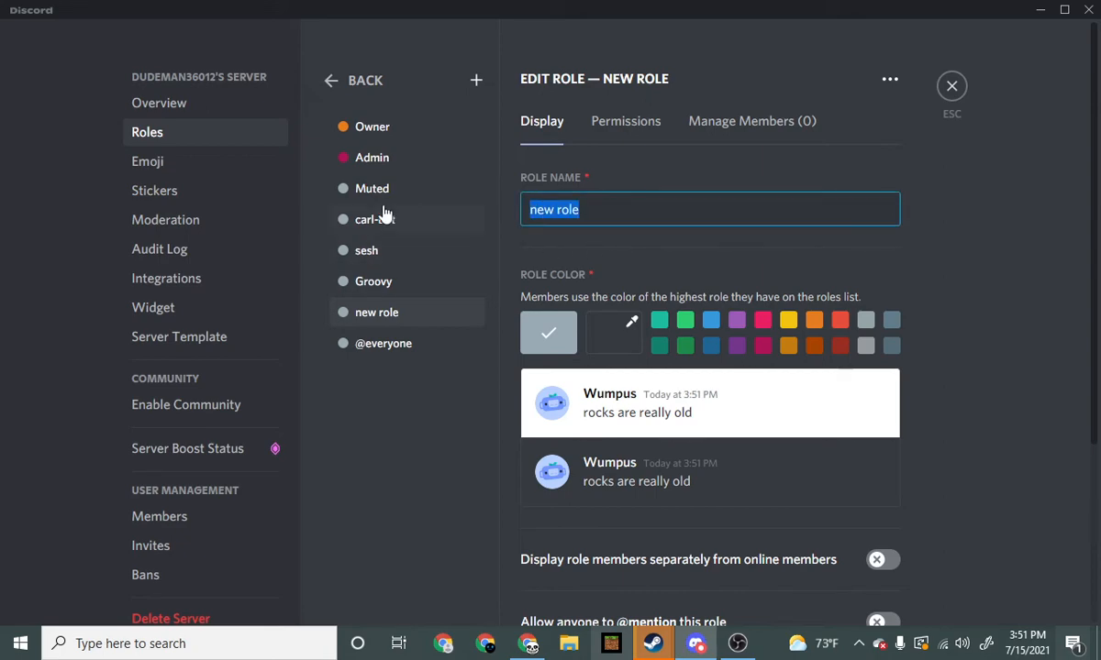
pyautogui.write('DJ')
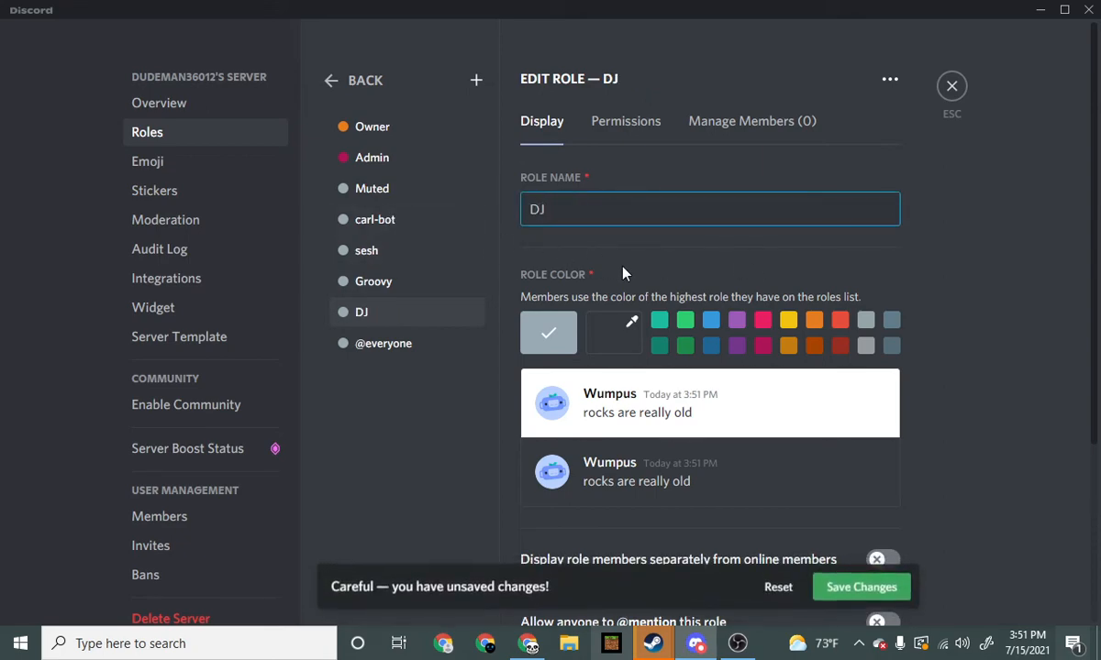
pyautogui.click(685, 320)
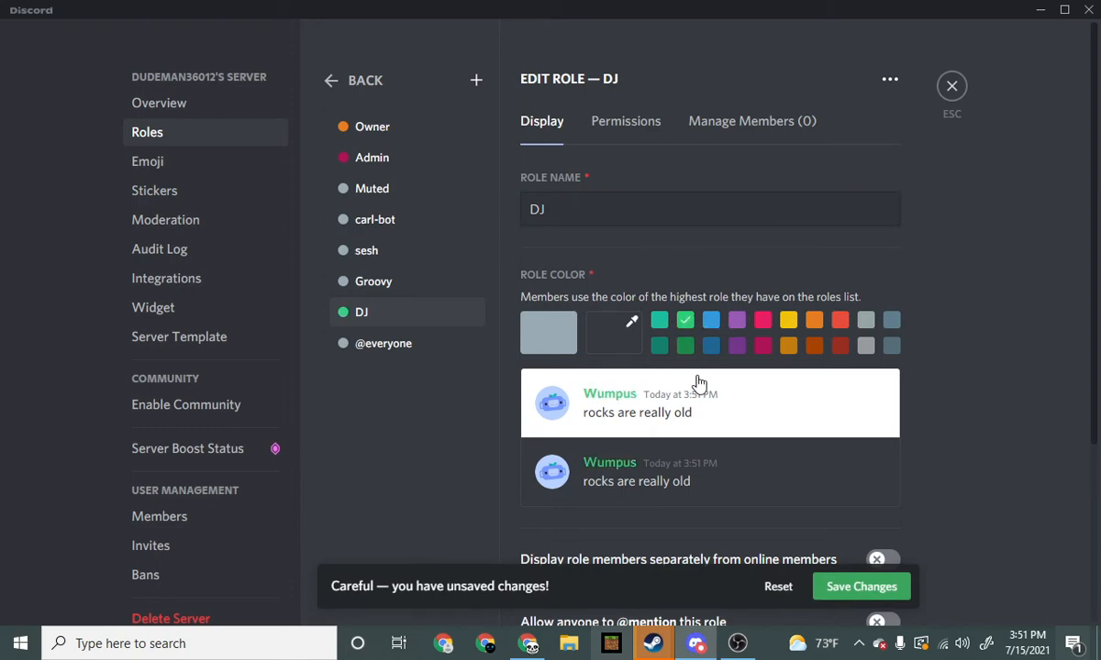
pyautogui.click(860, 587)
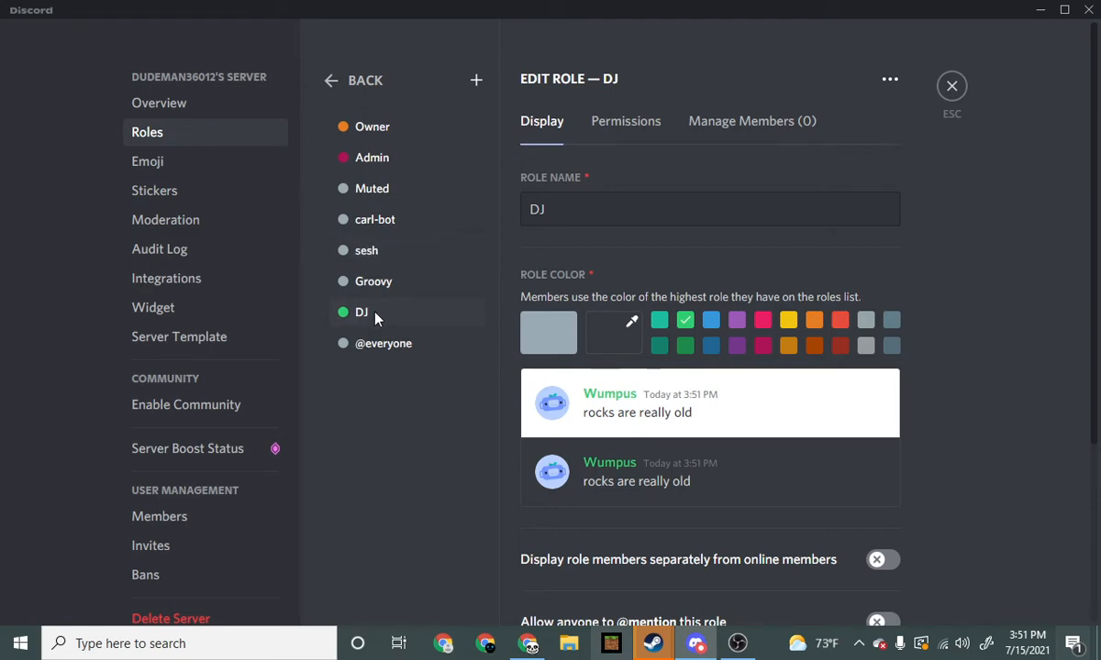
# Step: Move the carl-bot role above the Muted role, save the new order and leave the server settings
pyautogui.moveTo(375, 317); pyautogui.dragTo(376, 299)
pyautogui.moveTo(376, 220); pyautogui.dragTo(385, 184)
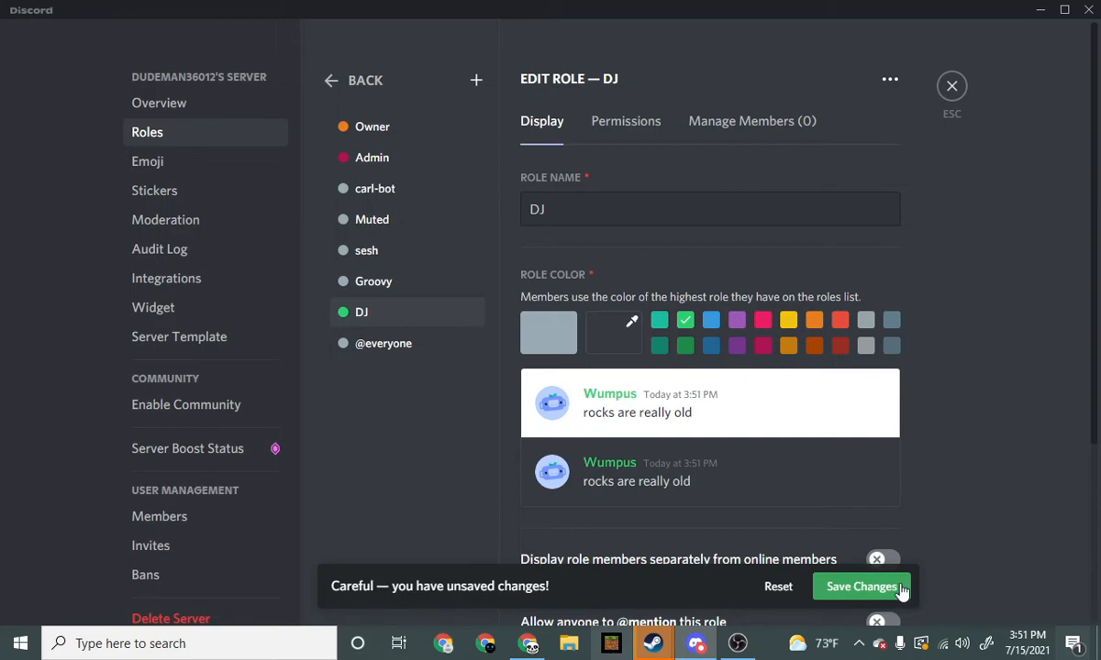
pyautogui.click(902, 592)
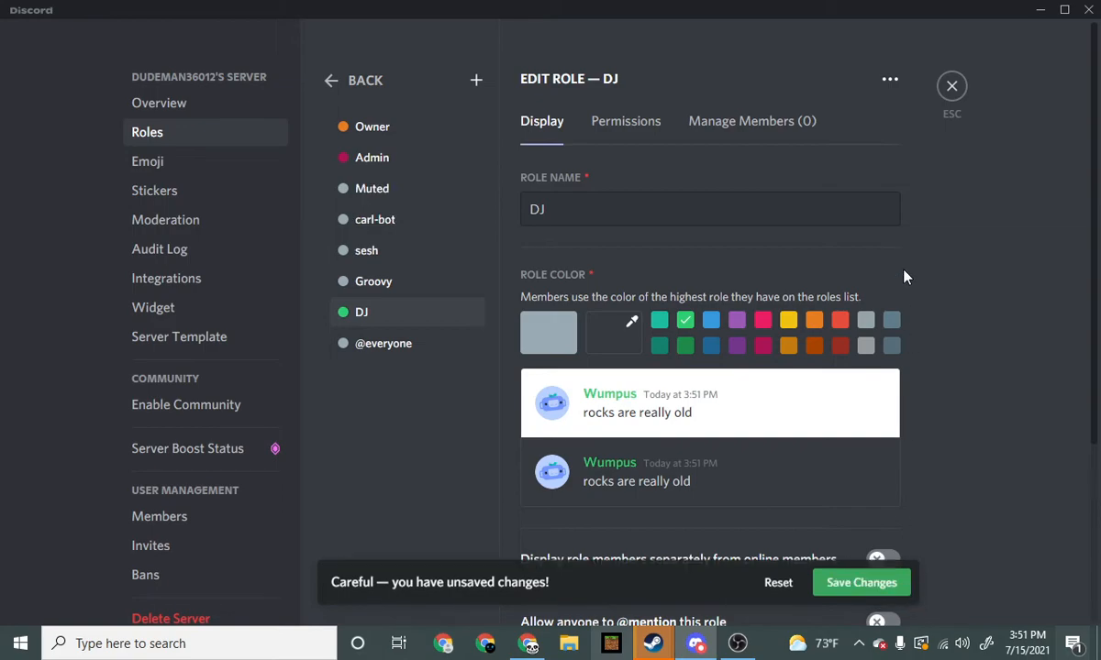
pyautogui.click(951, 88)
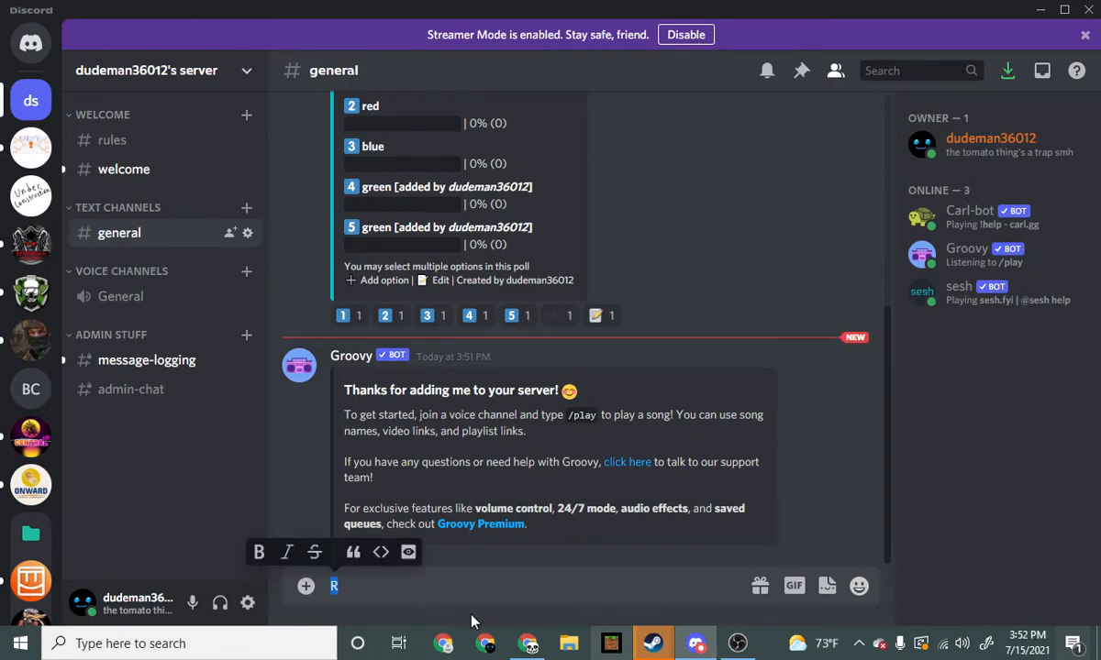
pyautogui.write('/')
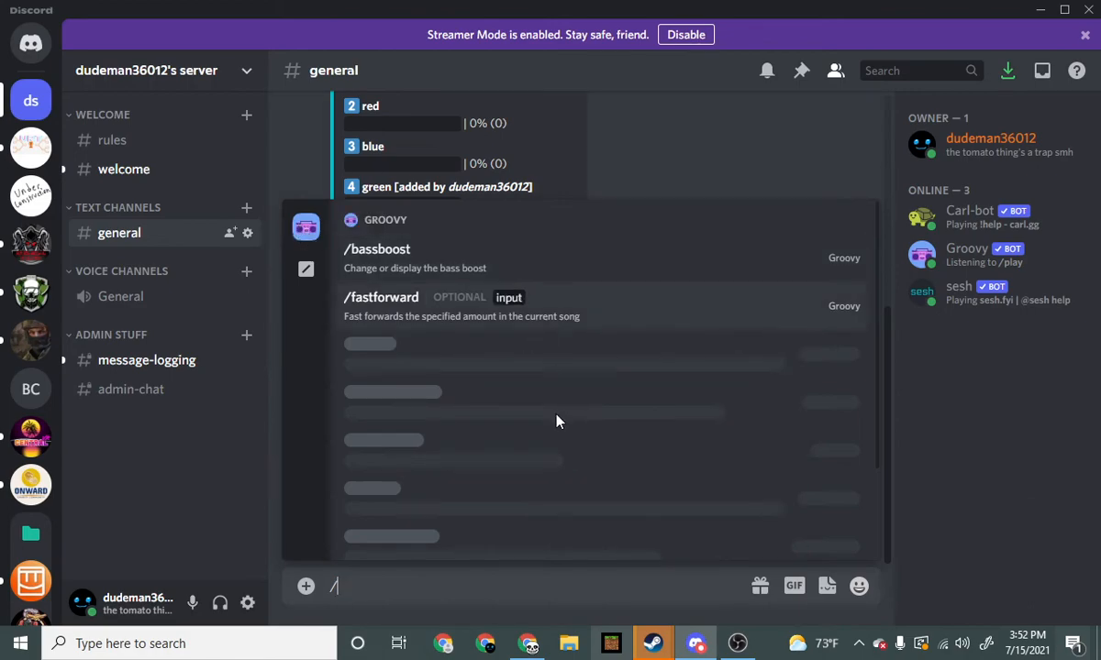
pyautogui.scroll(-6, 556, 422)
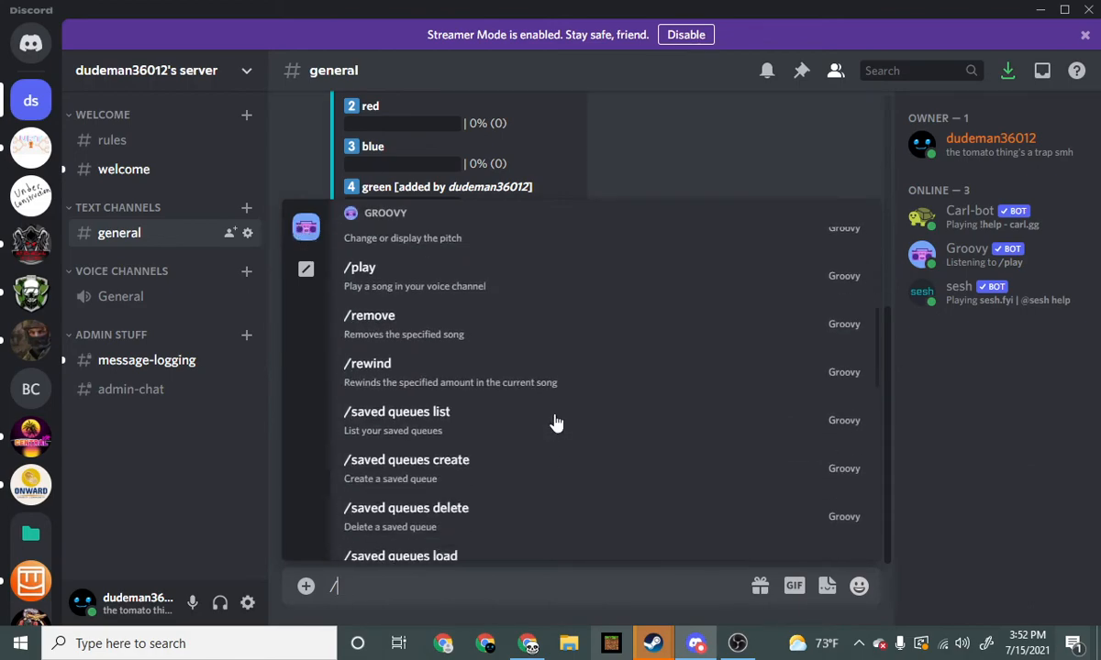
pyautogui.scroll(5, 556, 421)
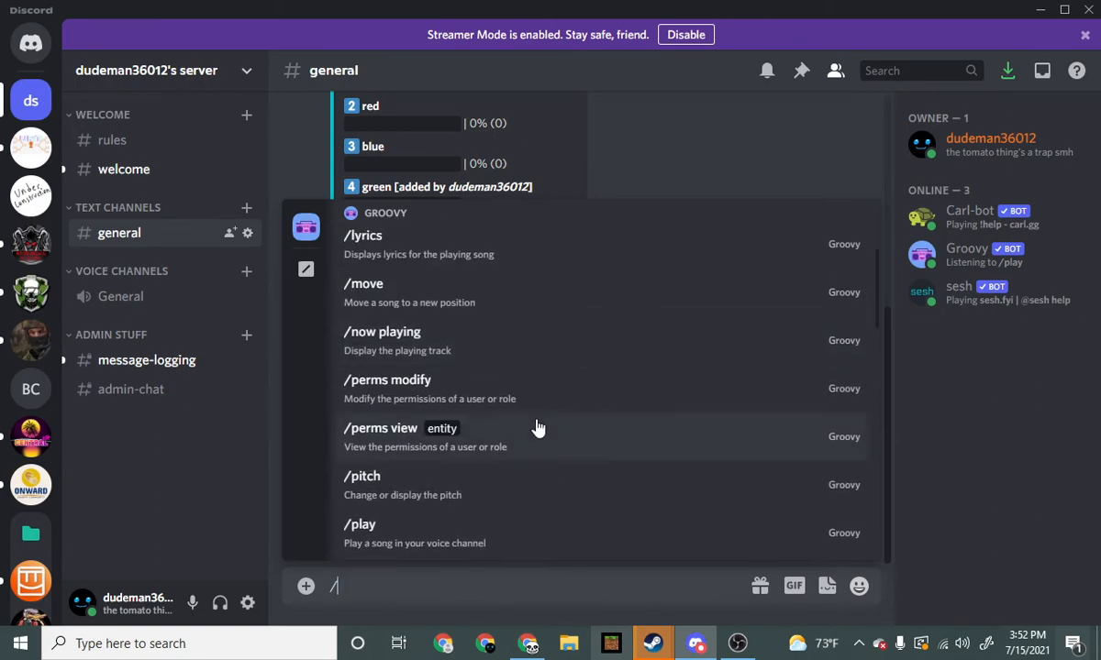
pyautogui.click(526, 409)
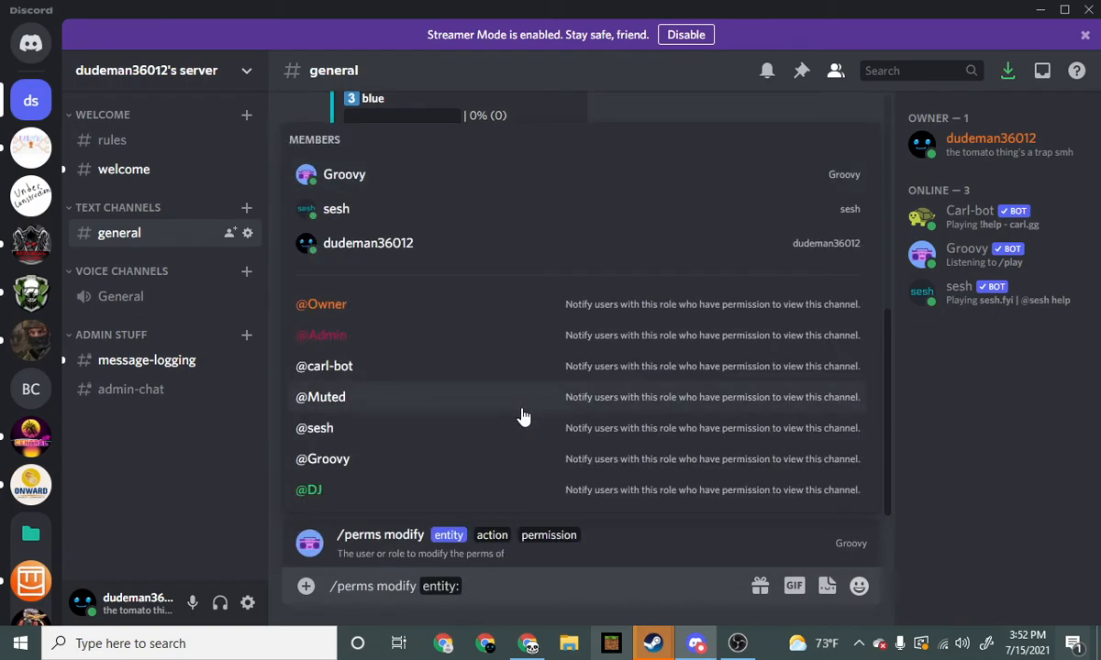
pyautogui.write('eve')
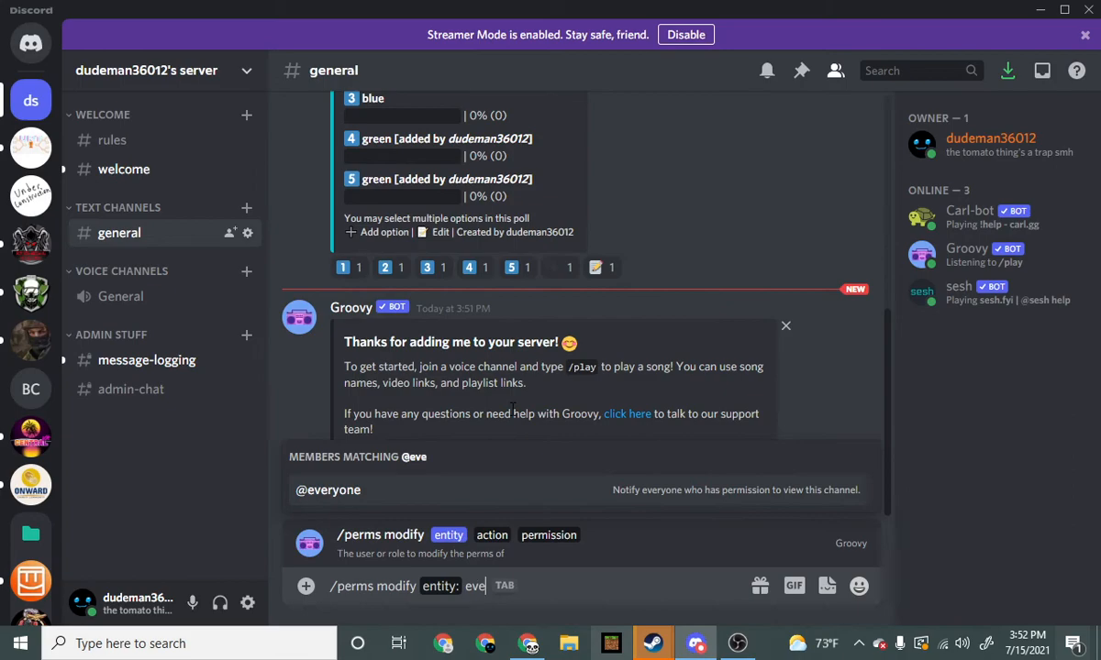
pyautogui.press('Tab')
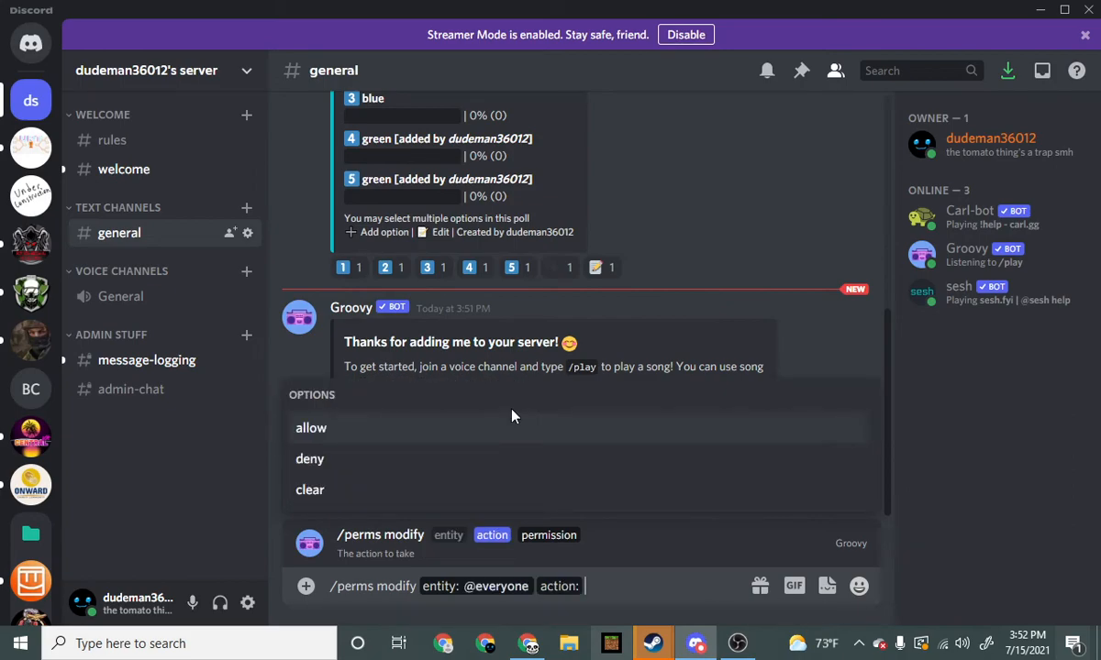
pyautogui.press('Down')
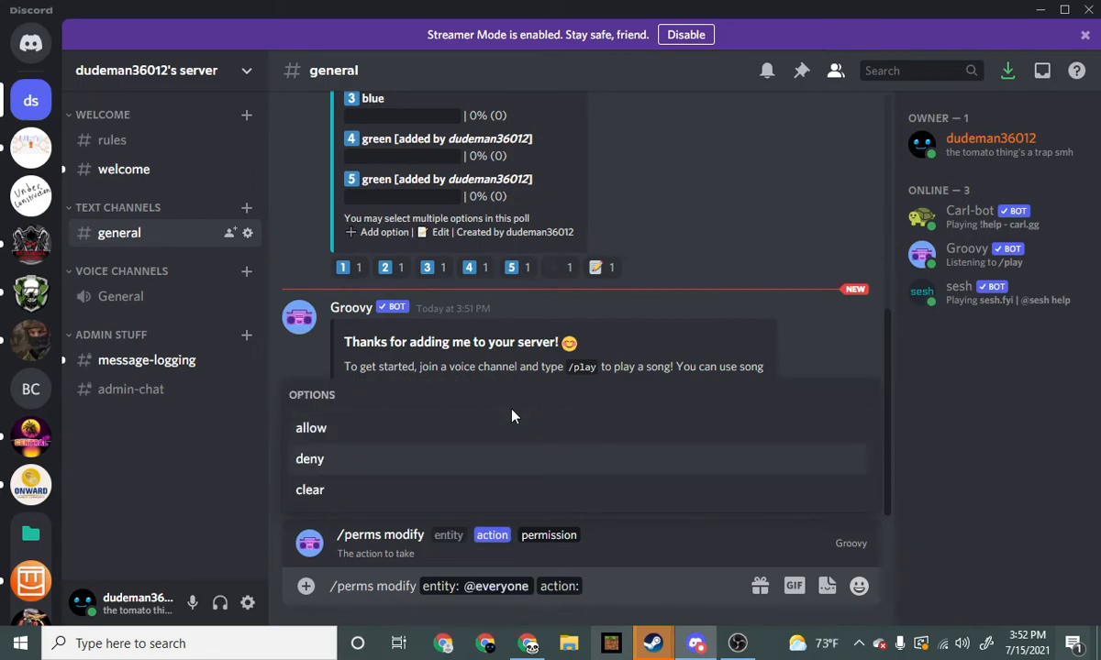
pyautogui.press('Tab')
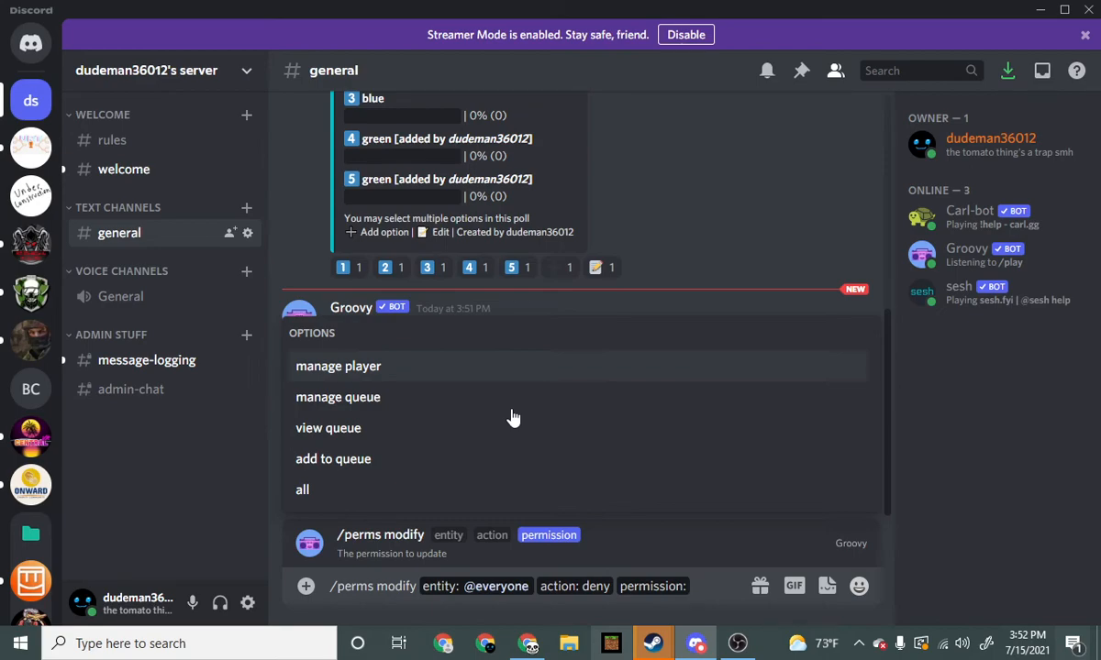
# Step: Set the permission of the Groovy command to all and send it
pyautogui.press('Down')
pyautogui.press('Down')
pyautogui.press('Down')
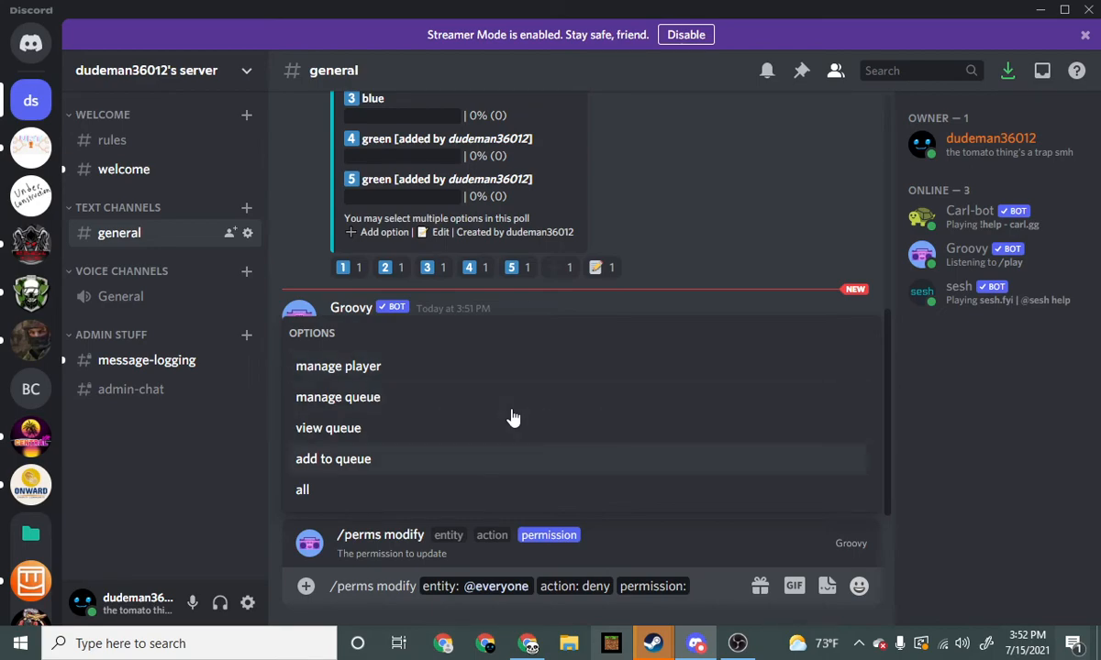
pyautogui.press('Up')
pyautogui.press('Up')
pyautogui.press('Up')
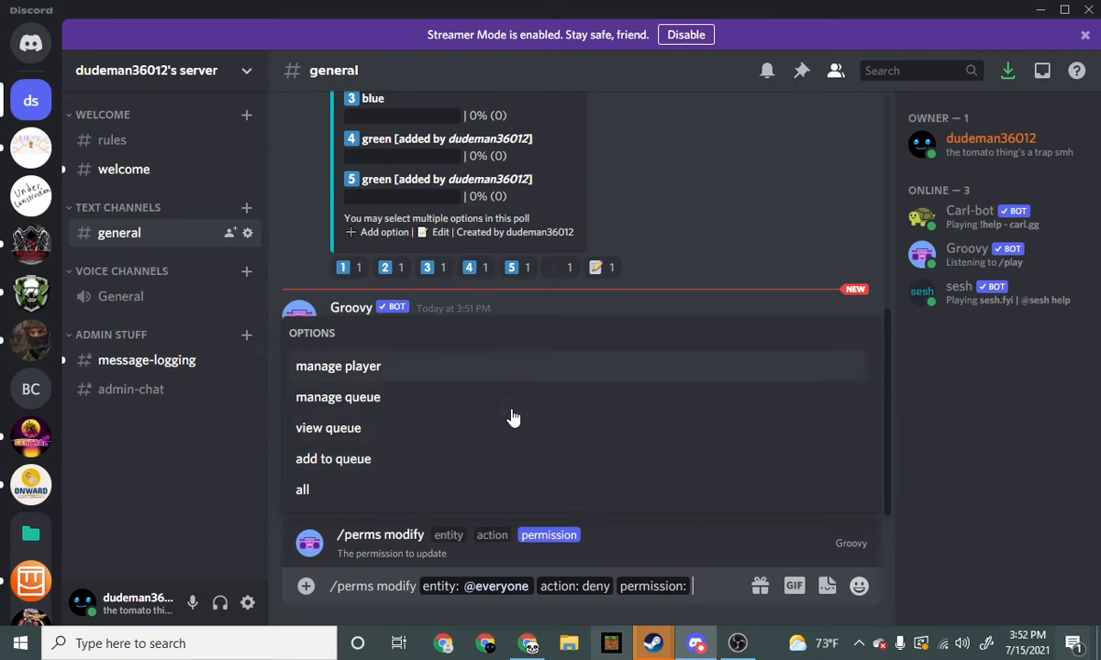
pyautogui.press('Down')
pyautogui.press('Down')
pyautogui.press('Down')
pyautogui.press('Down')
pyautogui.press('Down')
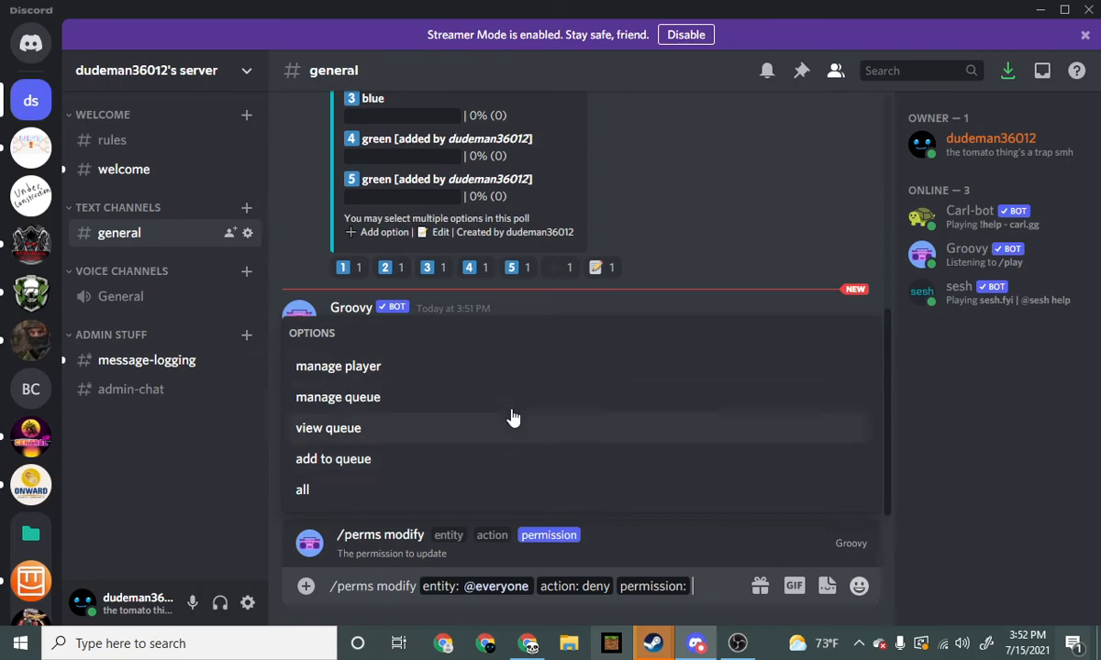
pyautogui.press('Up')
pyautogui.press('Return')
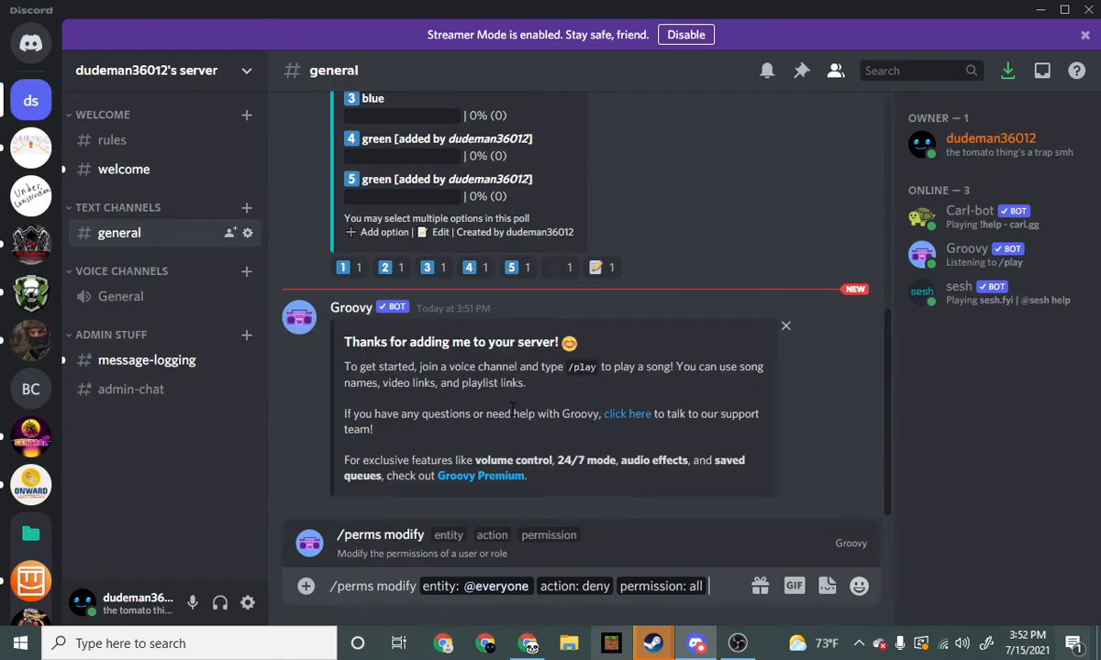
pyautogui.press('Return')
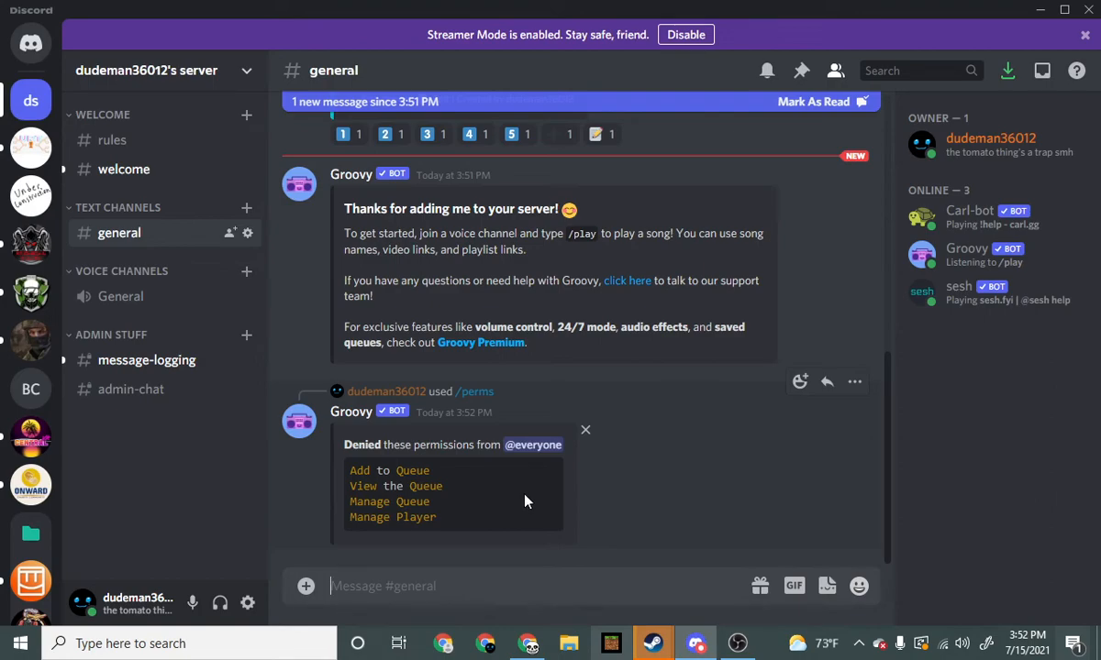
# Step: Test the Groovy restriction by joining the General voice channel, posting "-play something" in general, and disconnecting from voice
pyautogui.click(105, 293)
pyautogui.click(468, 580)
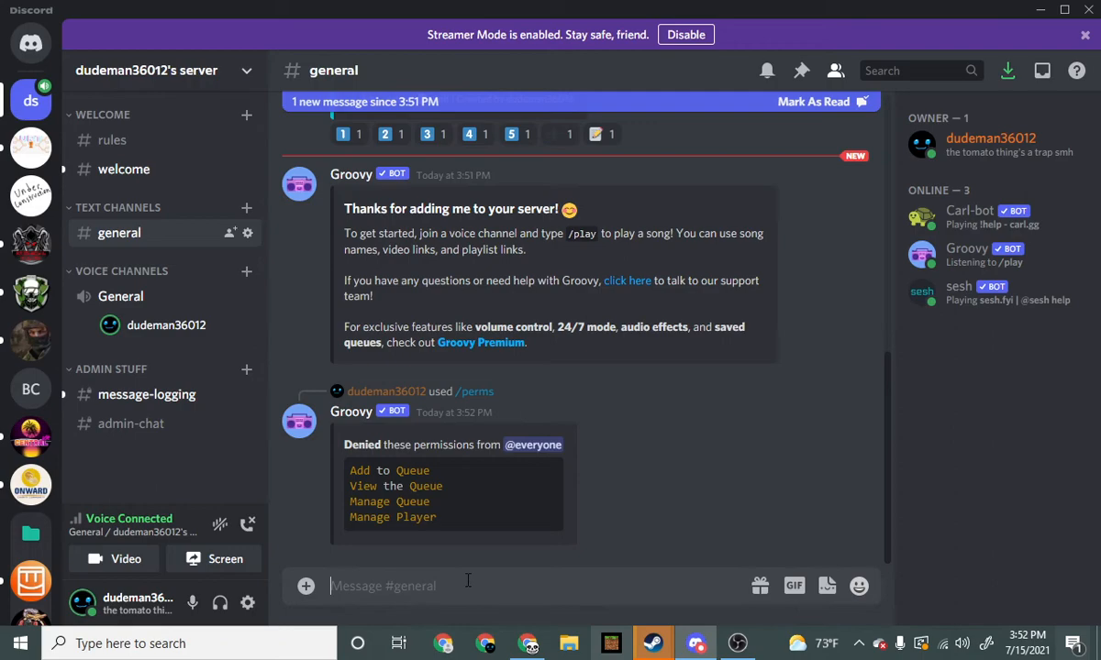
pyautogui.write('-play')
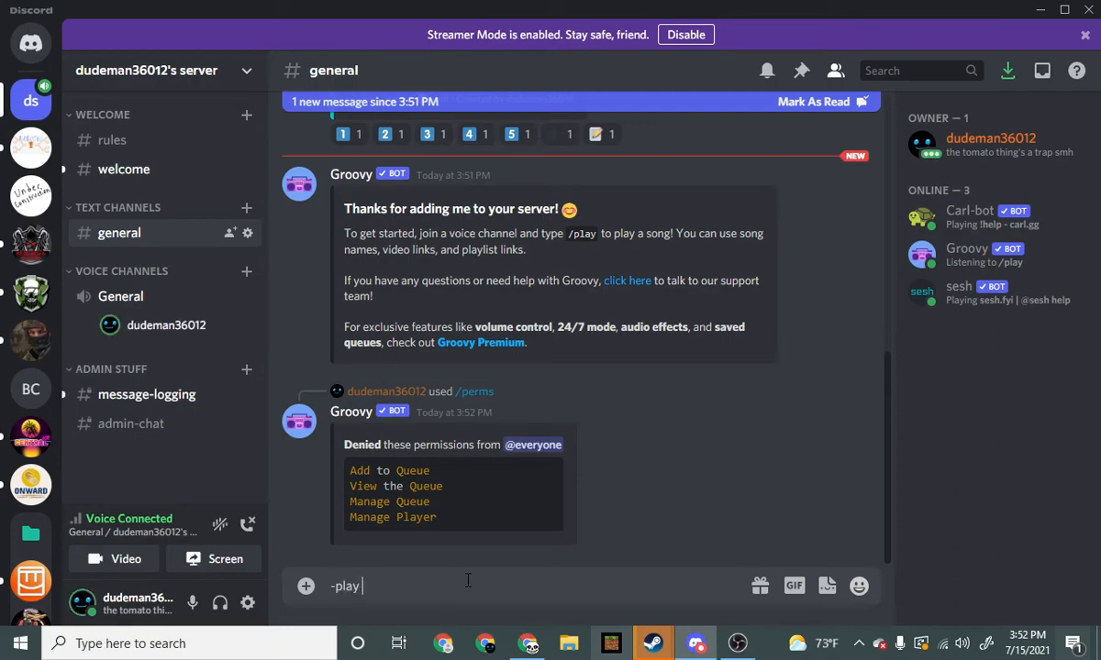
pyautogui.write(' something')
pyautogui.press('Return')
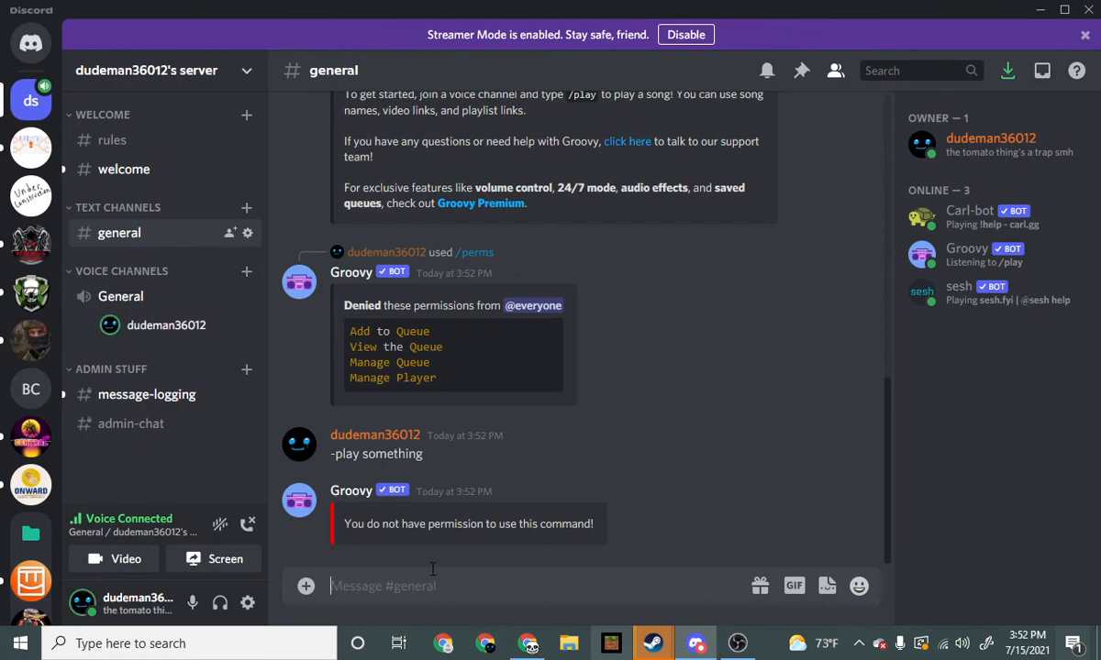
pyautogui.click(249, 524)
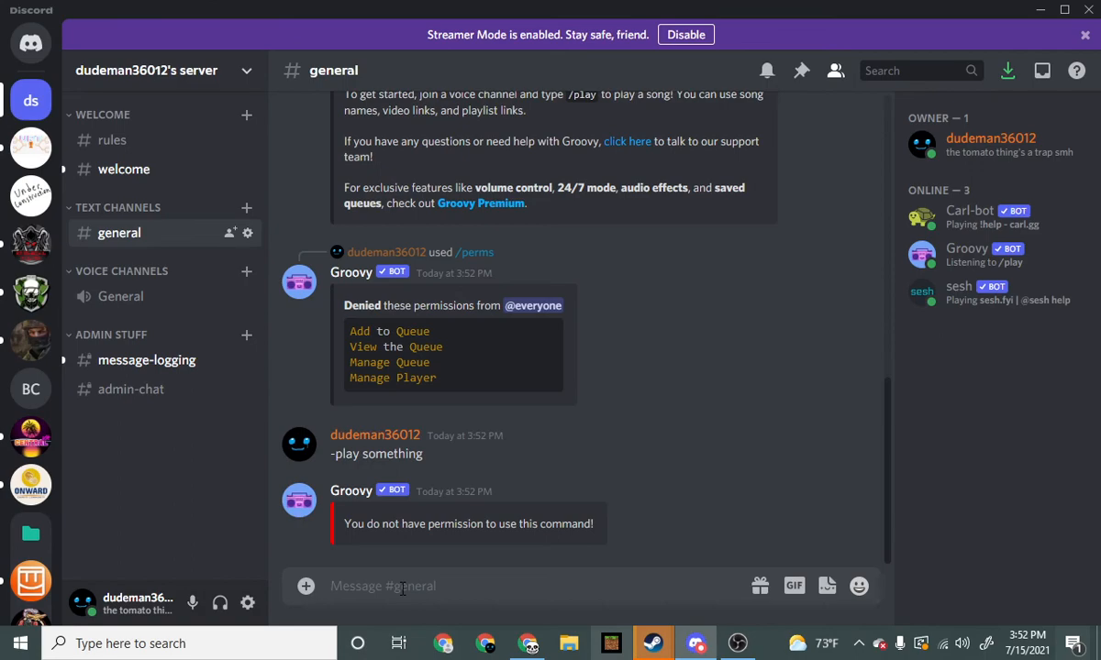
pyautogui.write('/')
pyautogui.write('pwe')
pyautogui.press('BackSpace')
pyautogui.press('BackSpace')
pyautogui.write('we')
pyautogui.press('BackSpace')
pyautogui.press('BackSpace')
pyautogui.write('er')
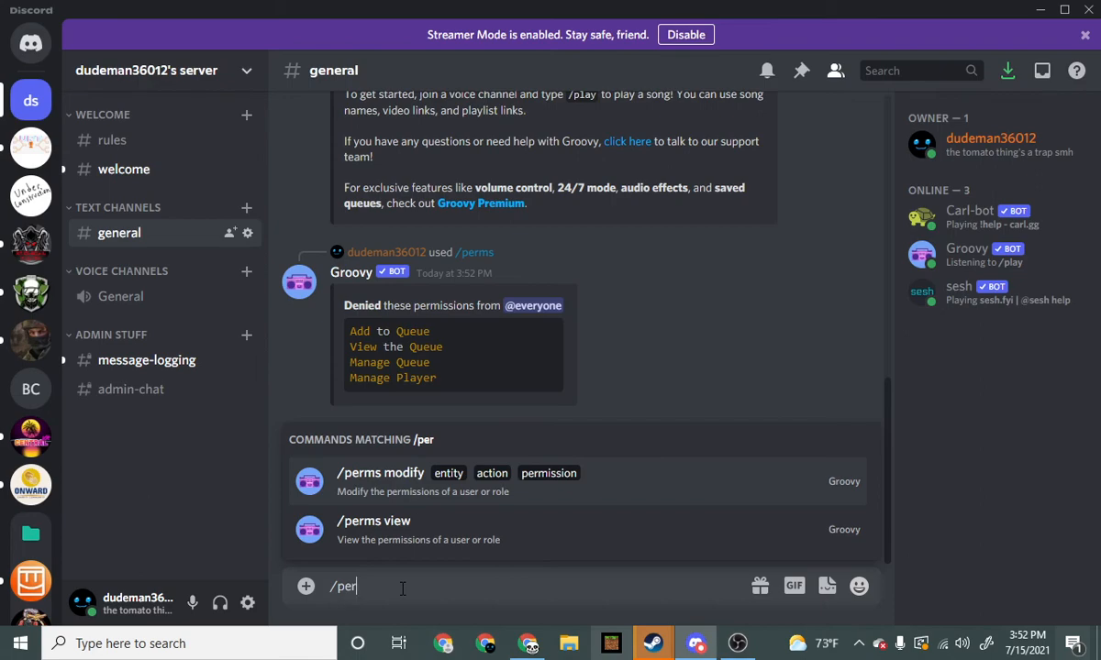
pyautogui.press('Tab')
pyautogui.press('Up')
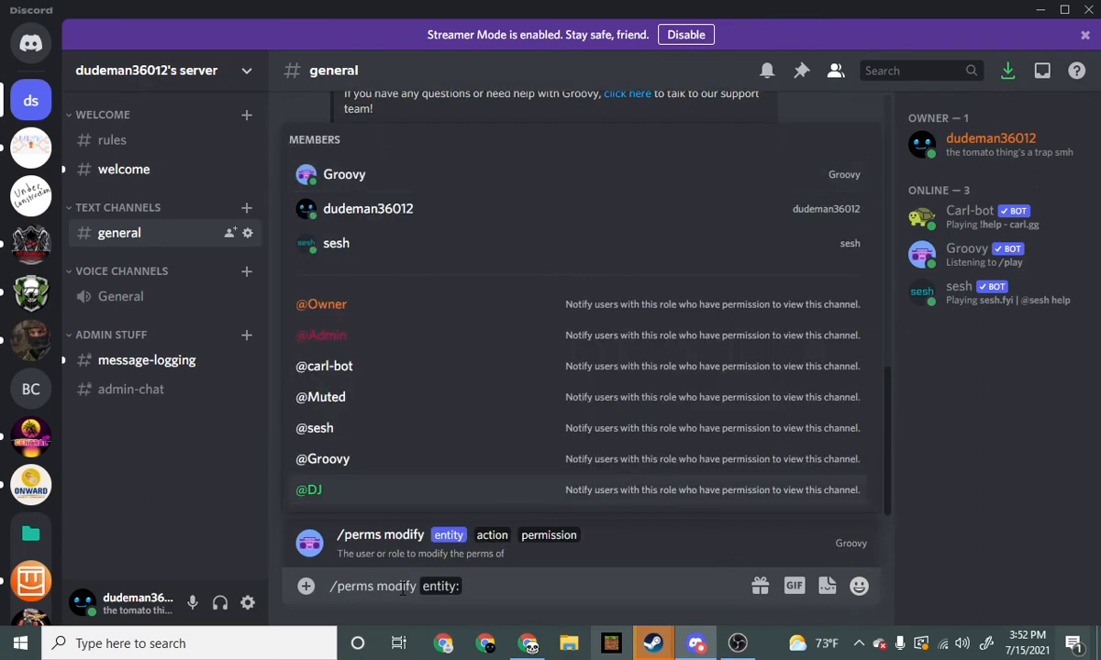
pyautogui.press('Tab')
pyautogui.press('Tab')
pyautogui.press('Up')
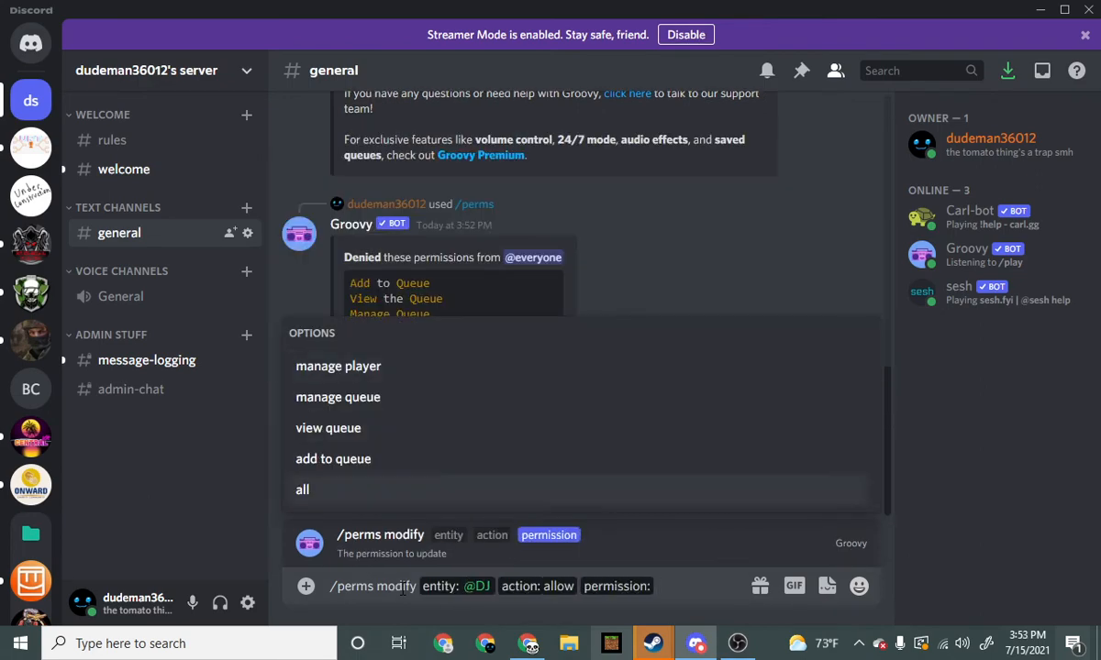
pyautogui.press('Tab')
pyautogui.press('Return')
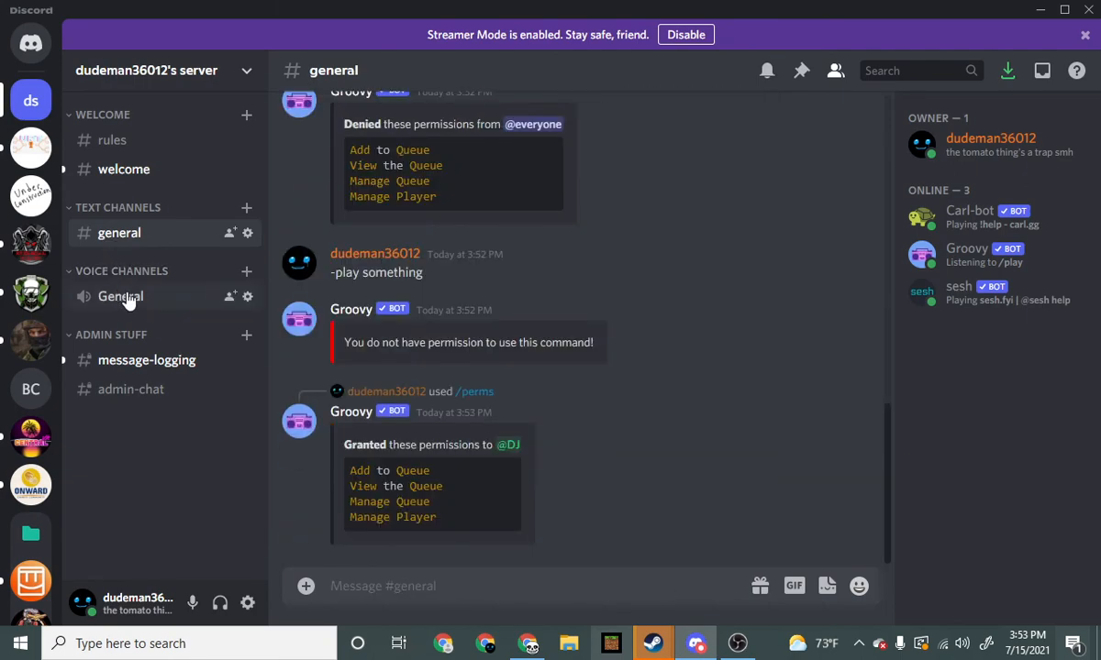
# Step: Join the General voice channel and assign the DJ role to the server owner's account
pyautogui.click(117, 295)
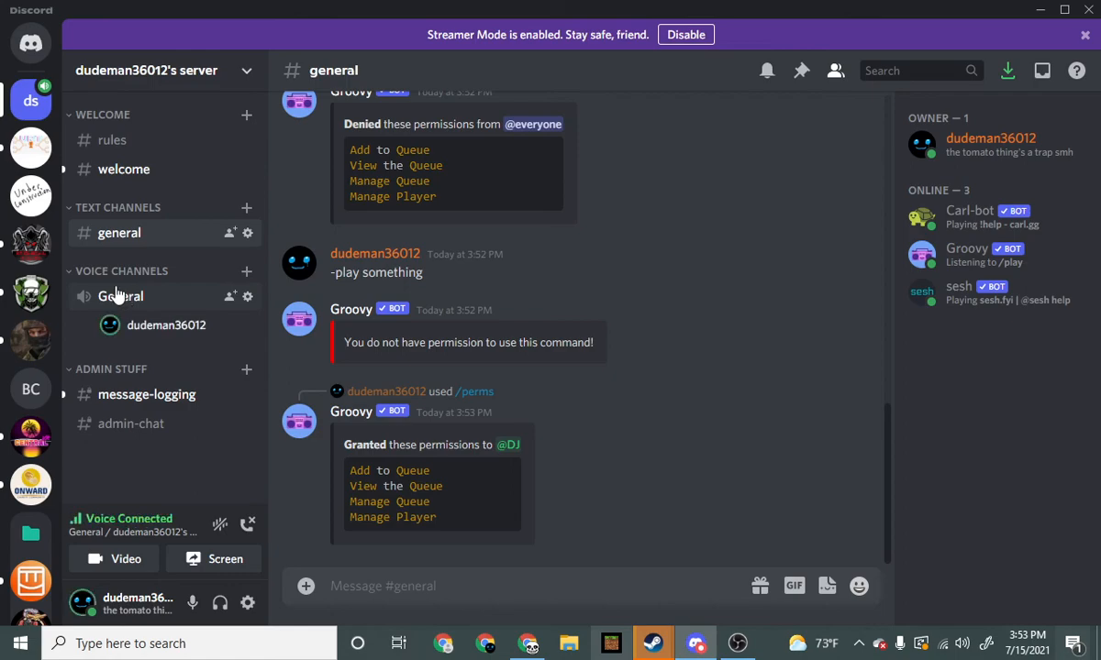
pyautogui.click(980, 163)
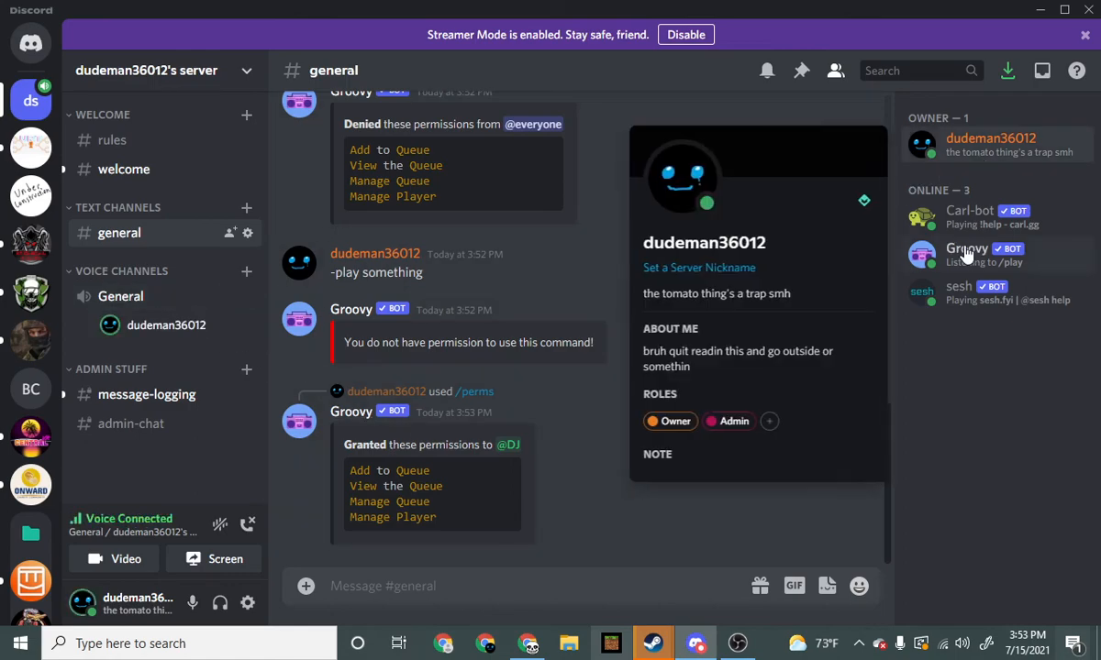
pyautogui.click(770, 421)
pyautogui.click(683, 249)
pyautogui.click(560, 477)
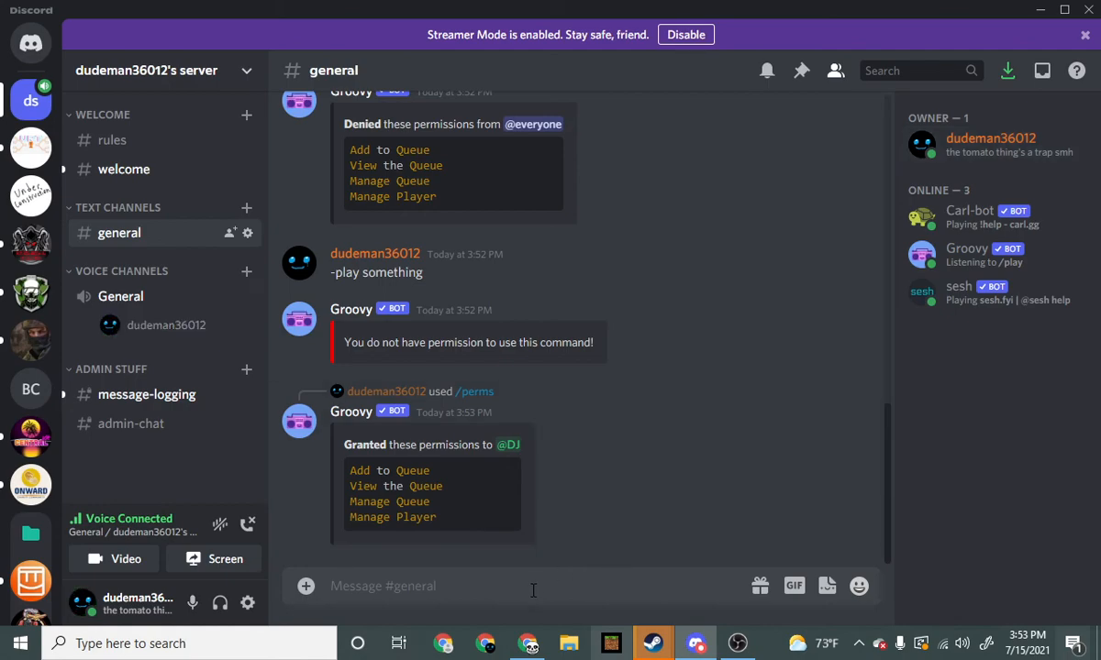
pyautogui.write('-')
pyautogui.press('BackSpace')
pyautogui.write('-p')
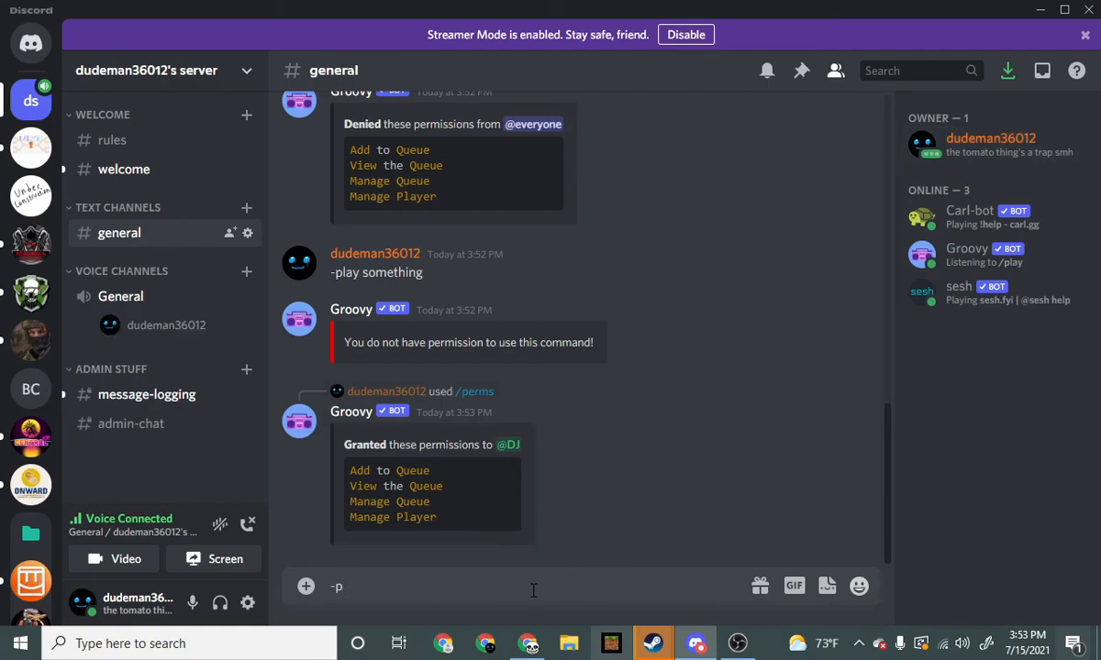
pyautogui.hotkey('ctrl', 'v')
pyautogui.press('Return')
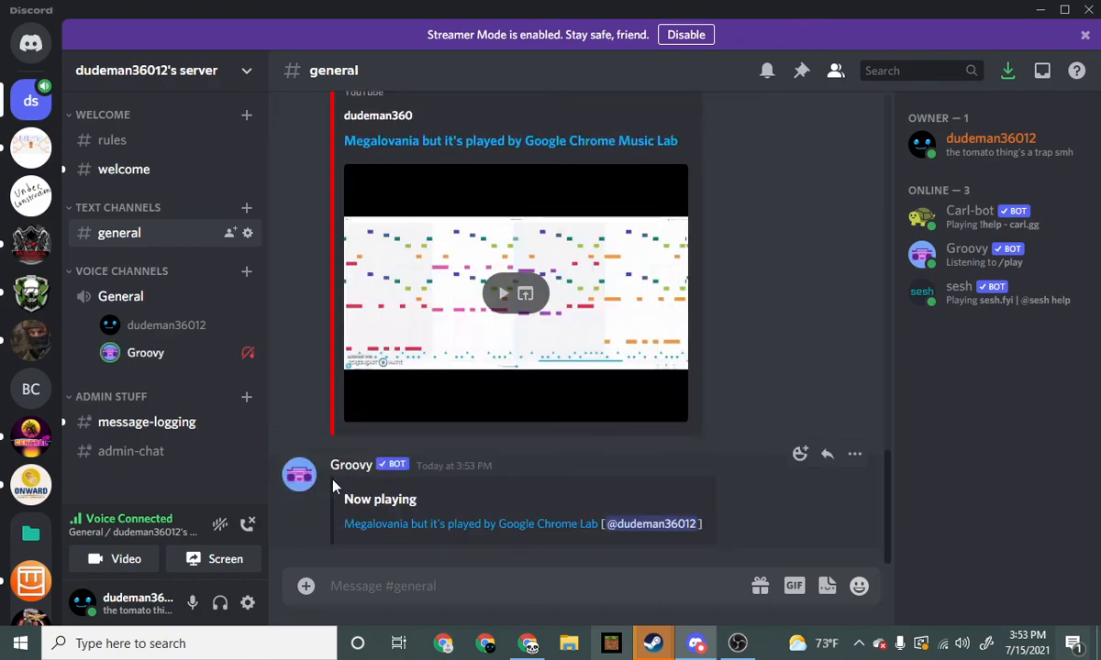
# Step: Disconnect Groovy from the voice channel by sending "-dc" in general
pyautogui.write('-')
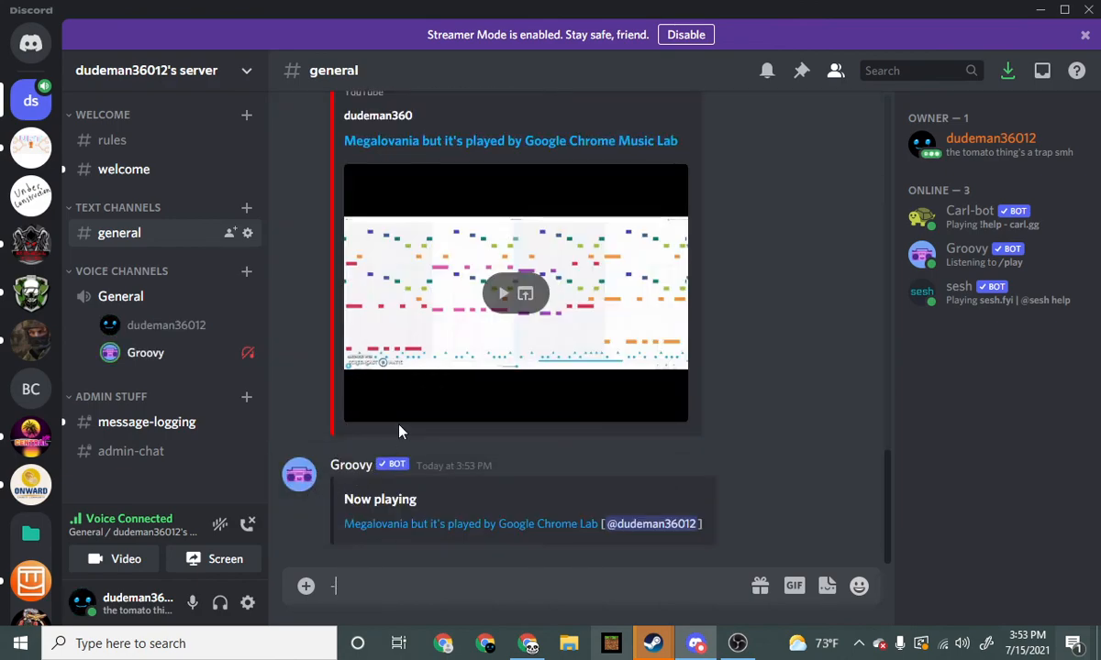
pyautogui.write('dc')
pyautogui.press('Return')
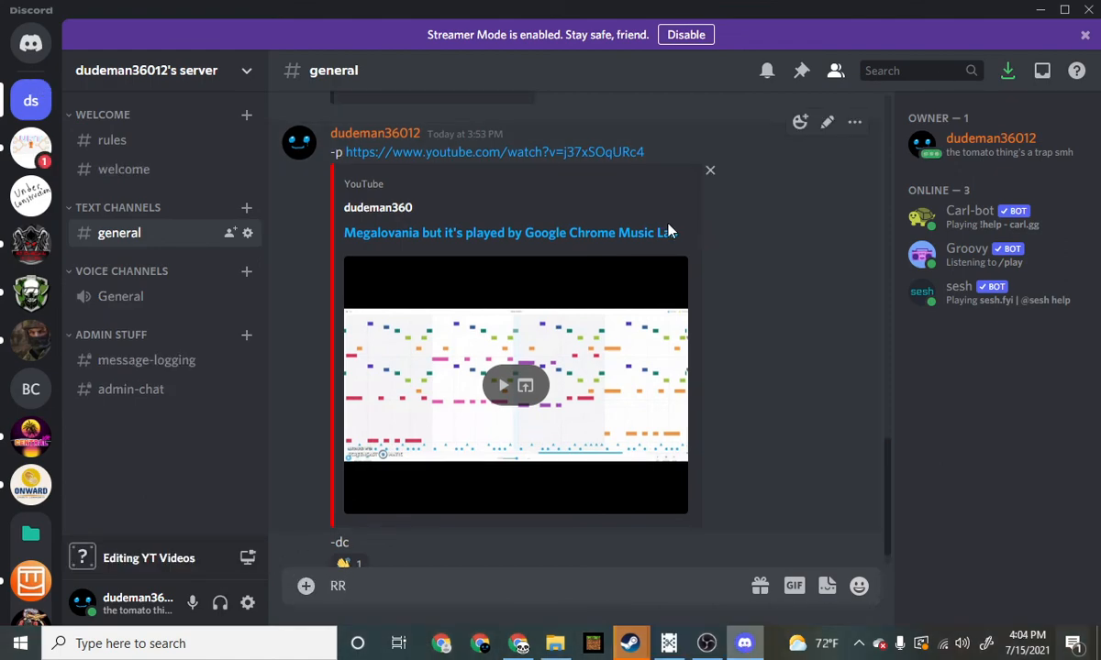
# Step: Clear the unsent text "RR" from the general channel's message field
pyautogui.press('BackSpace')
pyautogui.press('BackSpace')
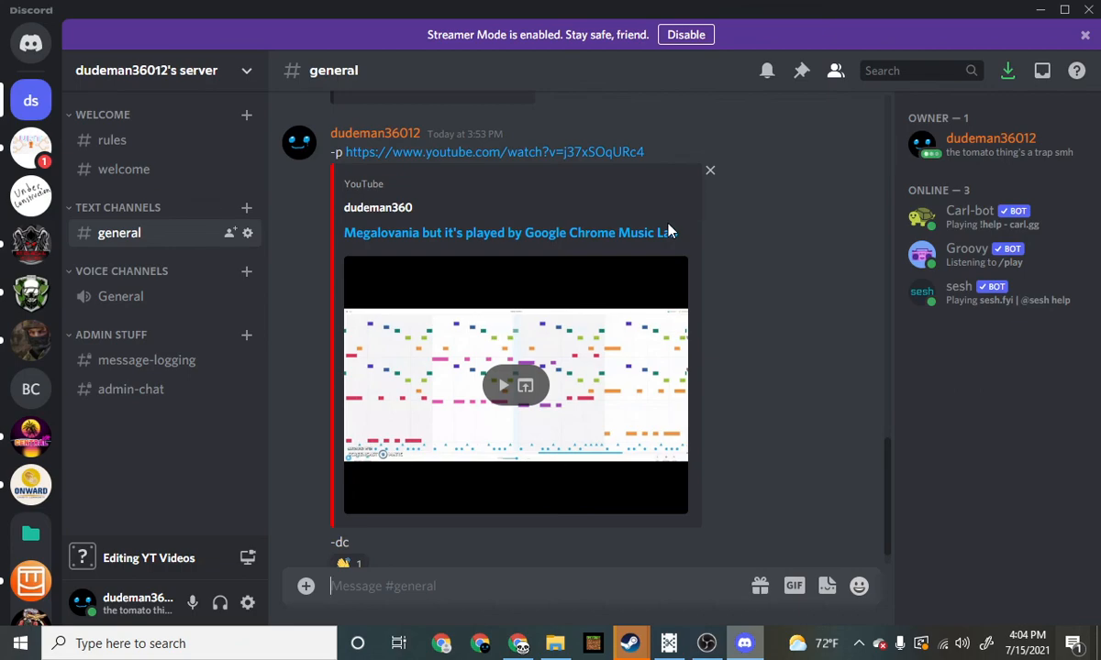
pyautogui.scroll(-1, 602, 261)
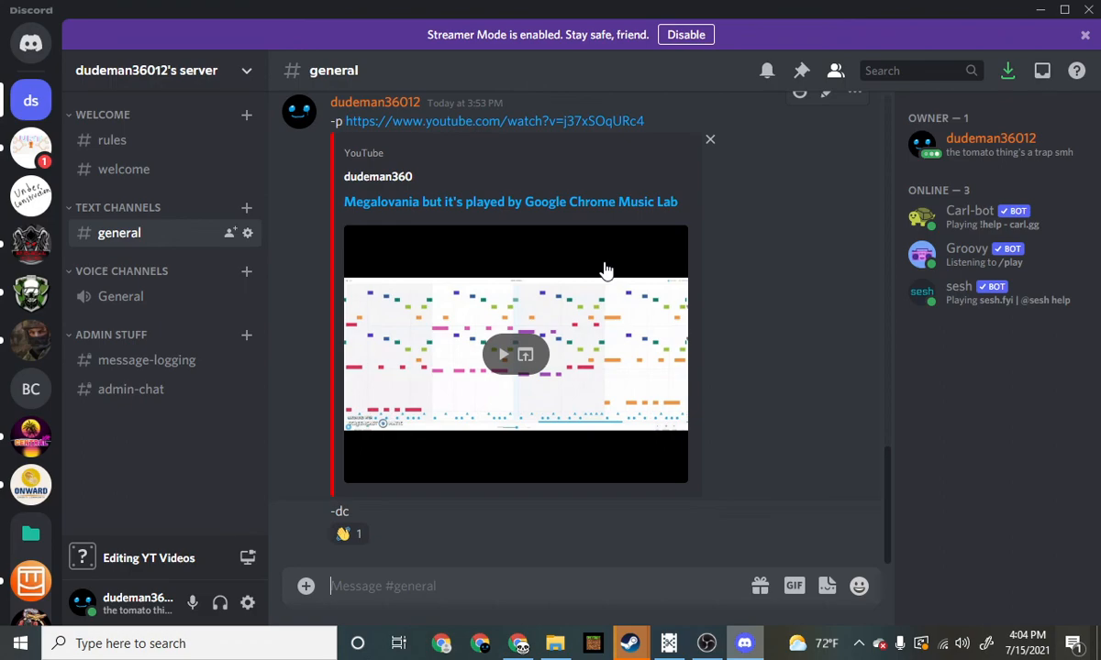